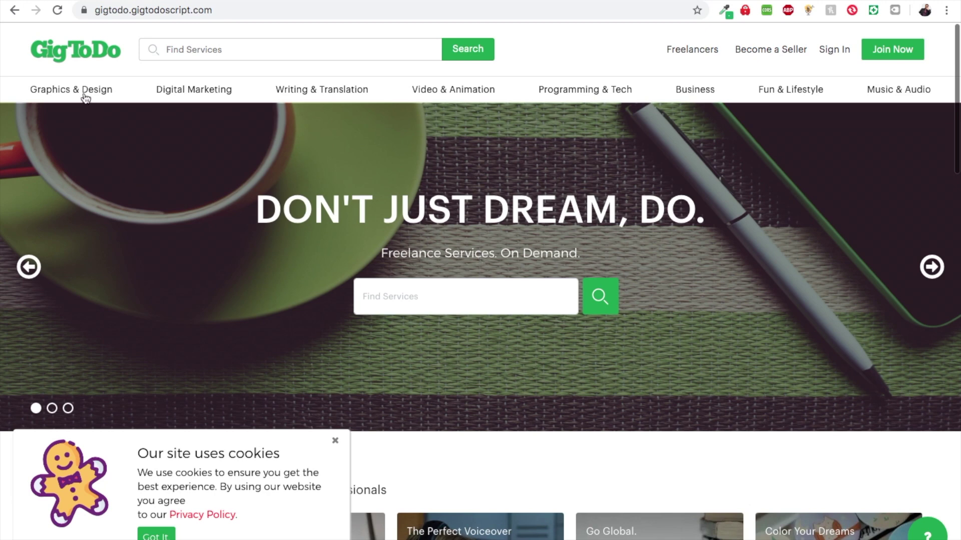
- Examine the storefront homepage's category menus, service sections and footer
mouse_move(219, 104)
mouse_move(60, 90)
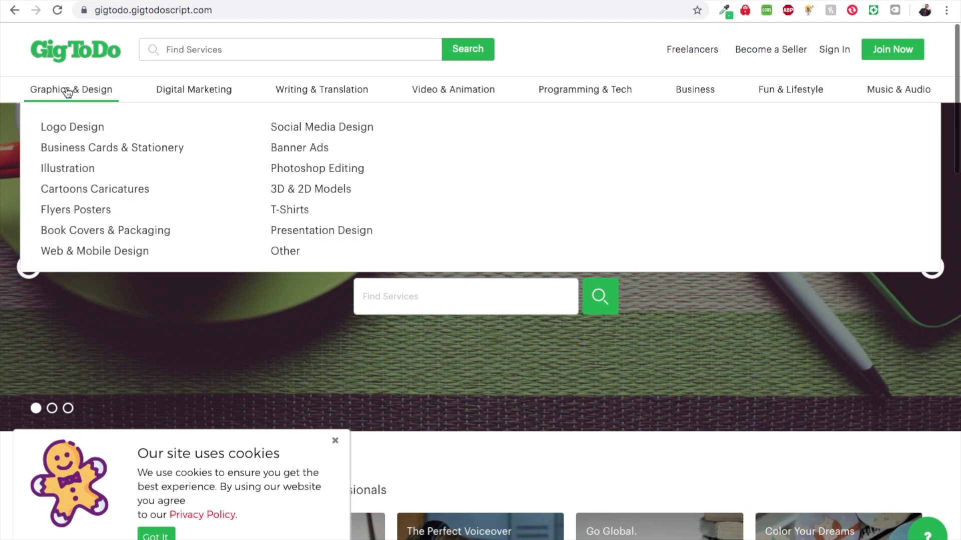
scroll(264, 346, "down", 15)
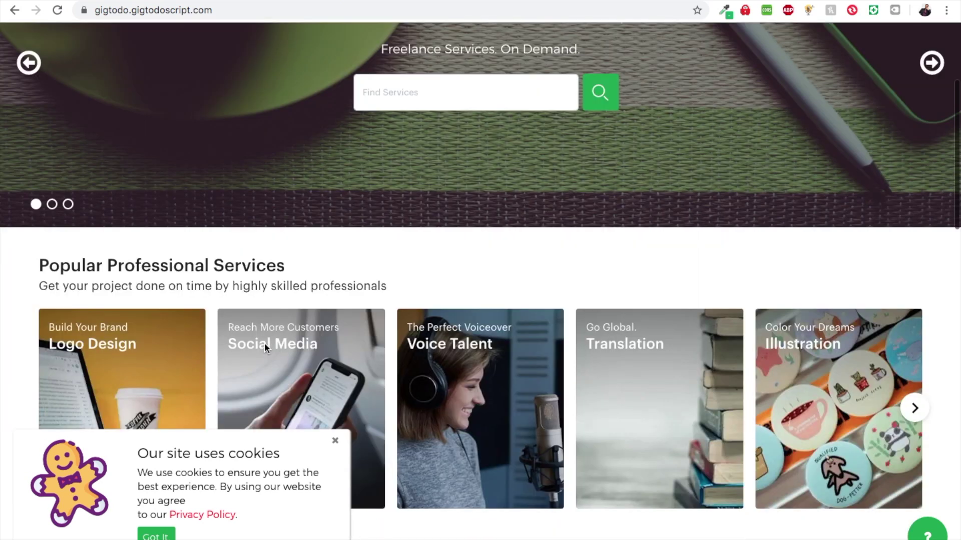
scroll(264, 344, "down", 7)
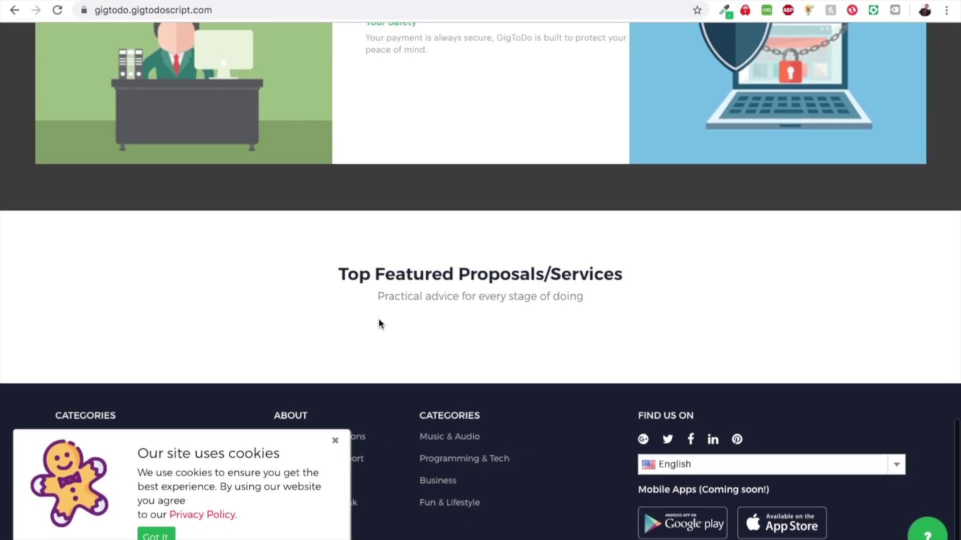
scroll(370, 298, "up", 20)
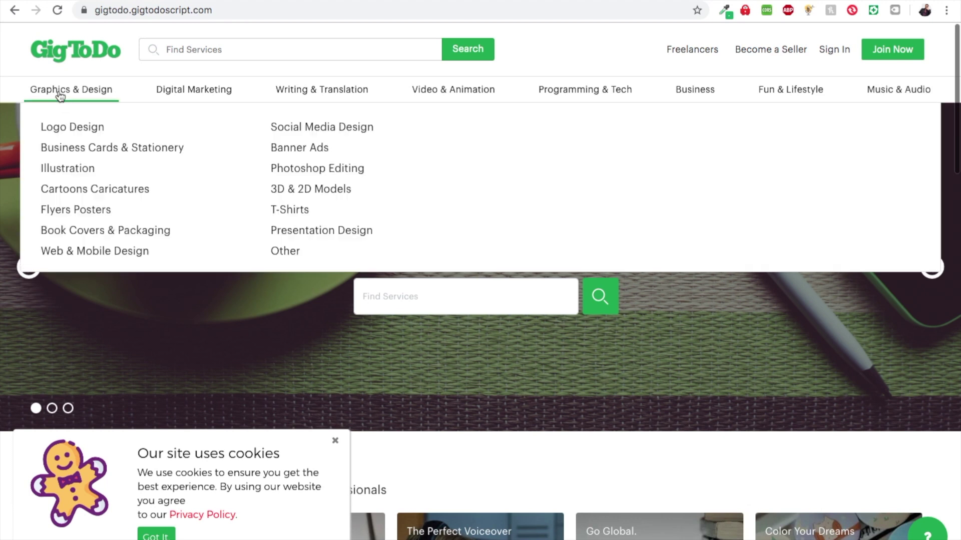
mouse_move(290, 98)
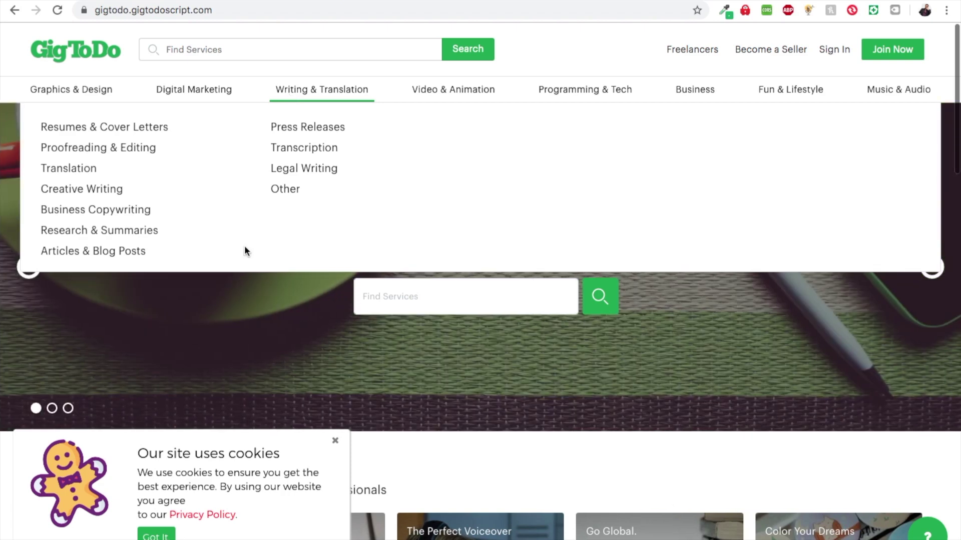
scroll(246, 398, "down", 5)
scroll(247, 398, "up", 5)
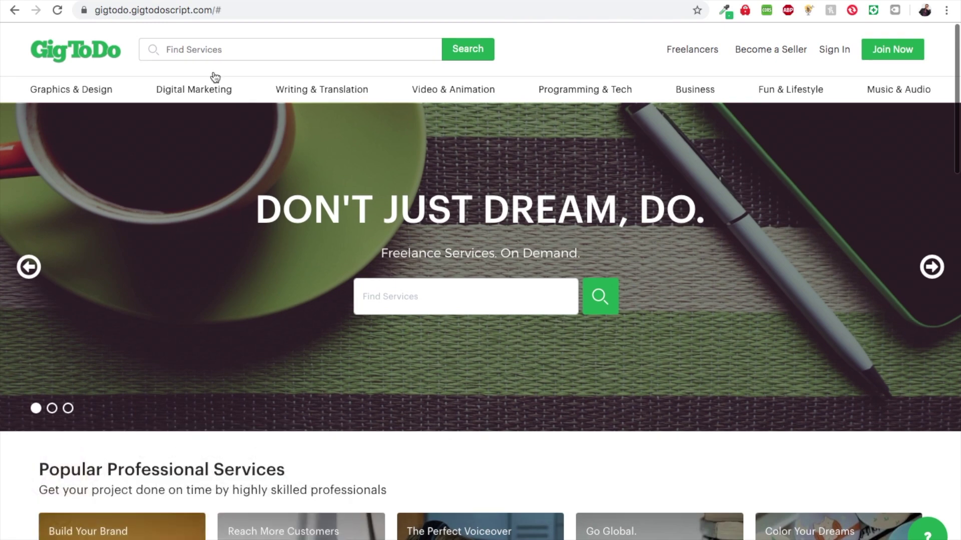
- Switch to the admin dashboard and check which languages its Change Language setting offers
left_click(220, 0)
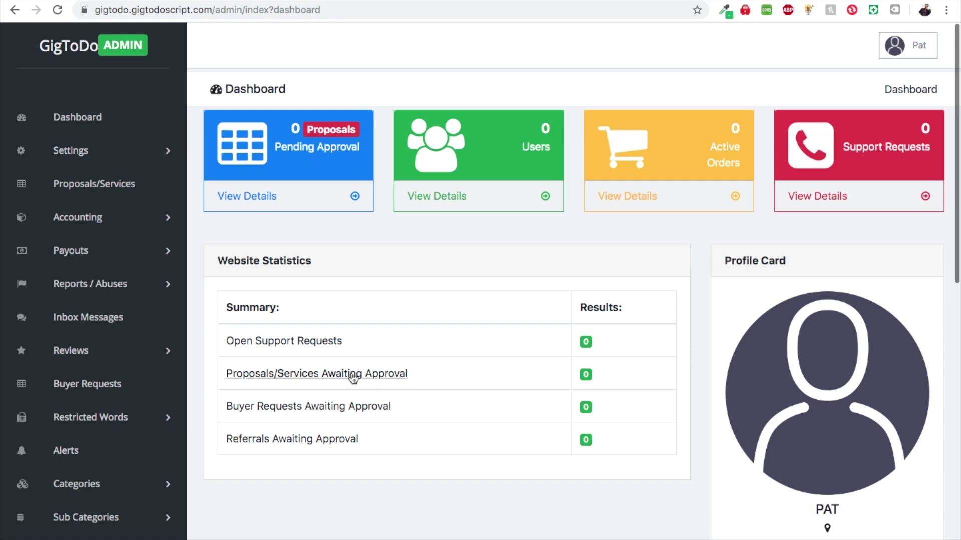
scroll(155, 459, "down", 10)
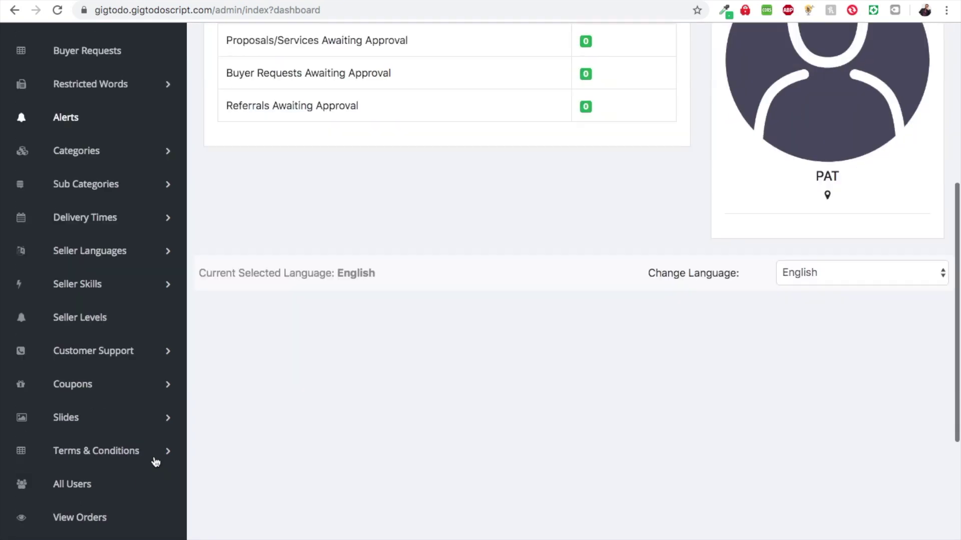
scroll(154, 458, "up", 8)
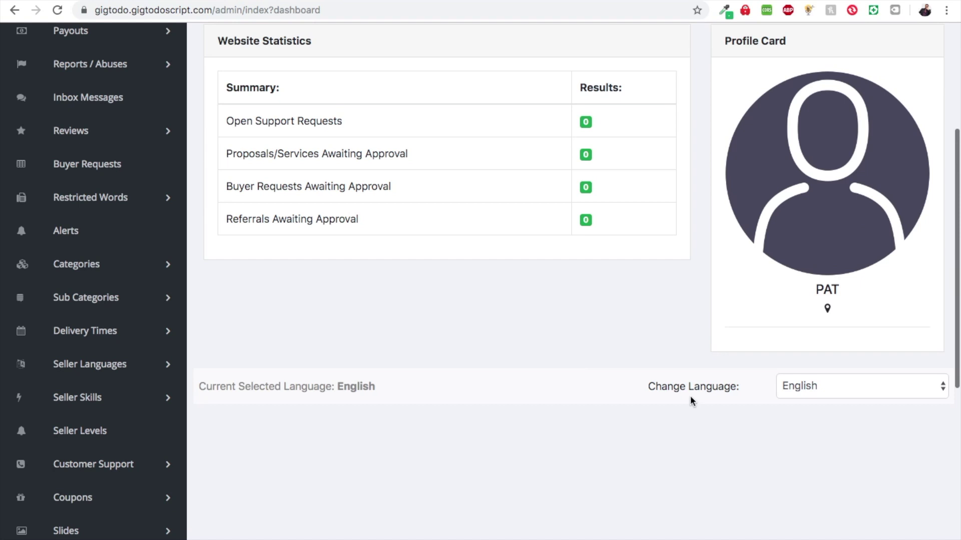
left_click(851, 389)
left_click(815, 387)
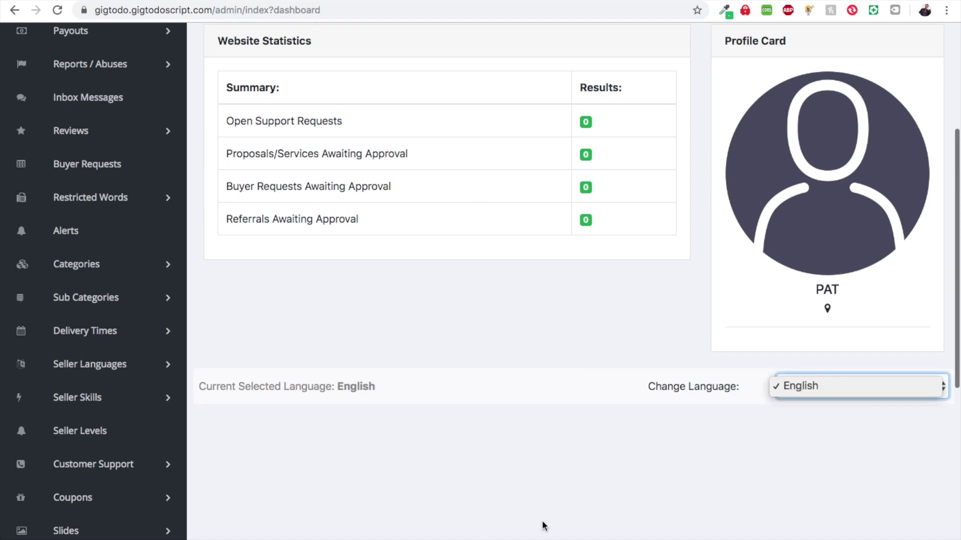
- Open the form for adding a new language and enter French as its title
scroll(378, 476, "down", 8)
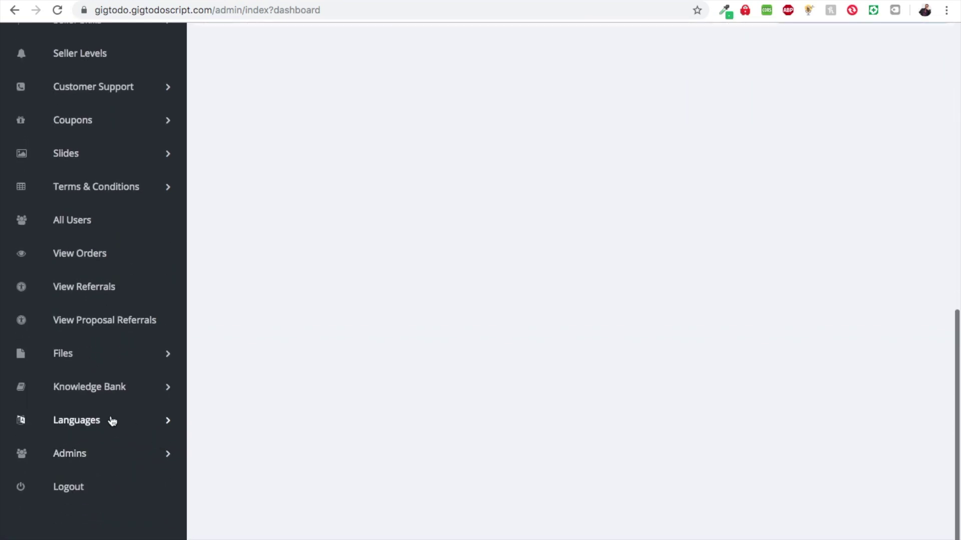
left_click(111, 421)
left_click(99, 450)
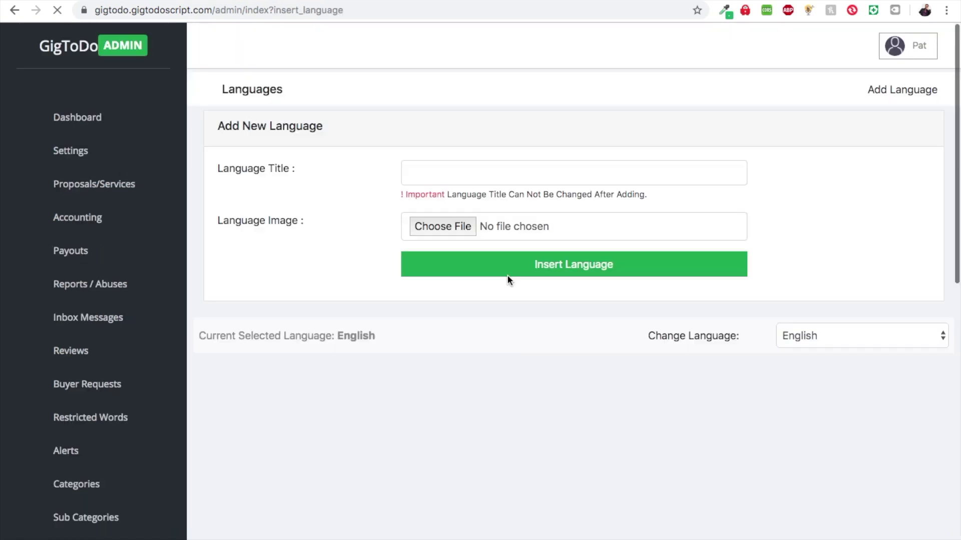
left_click(440, 176)
type("French")
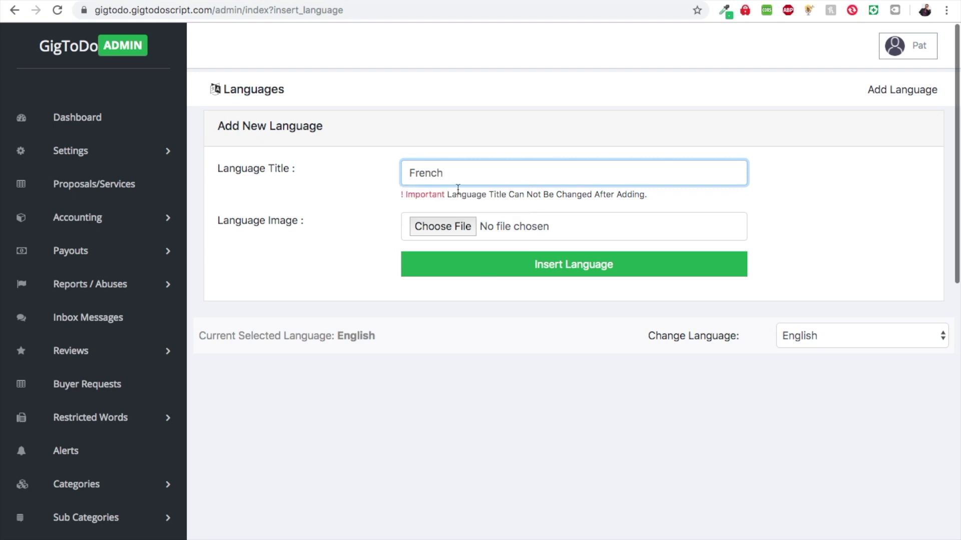
- Choose an image file for the French language and insert the language
left_click(451, 227)
left_click(400, 104)
double_click(400, 103)
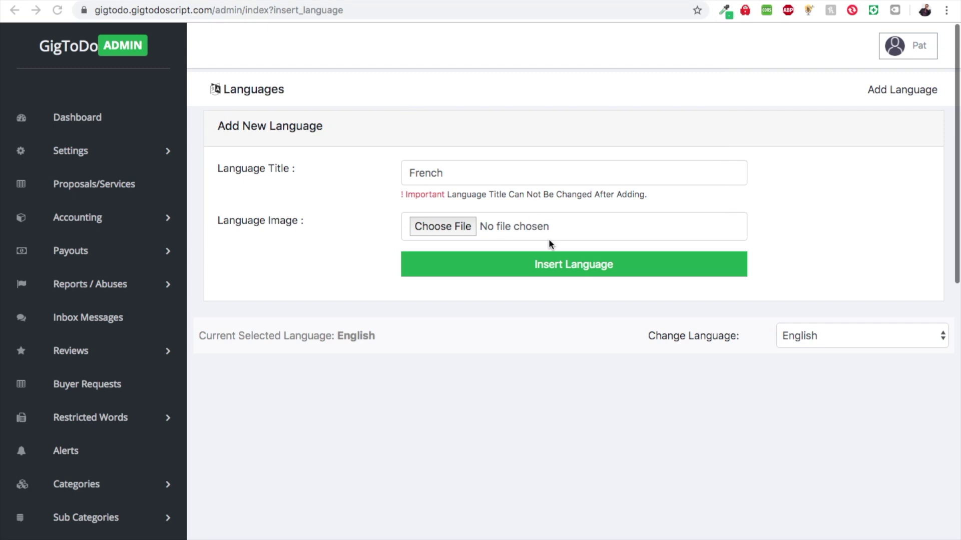
left_click(532, 268)
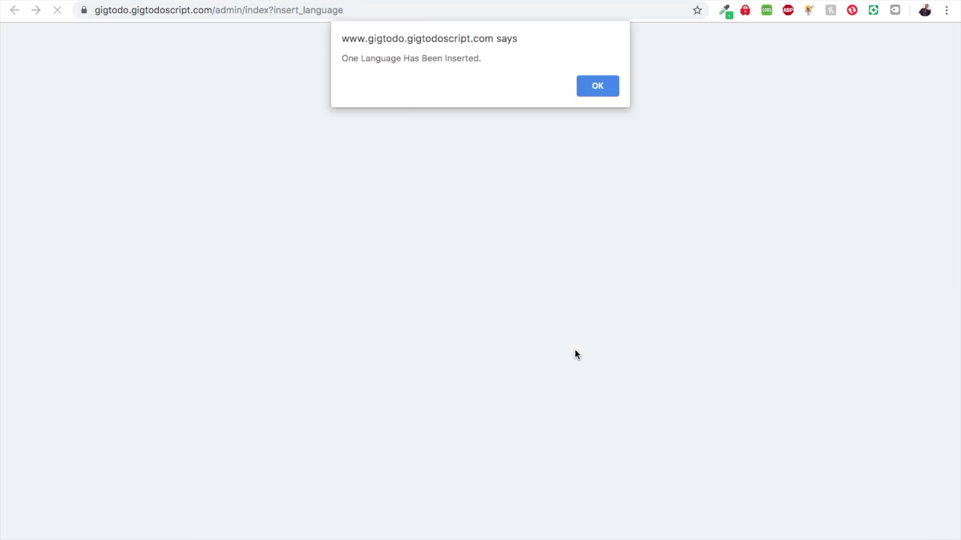
left_click(596, 86)
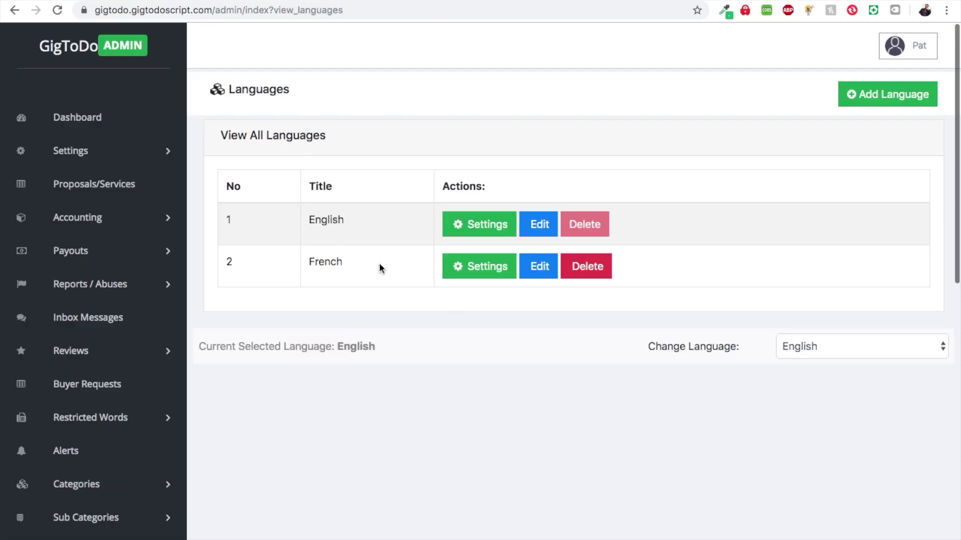
- Check the choices in the Change Language setting beneath the languages table
left_click(836, 347)
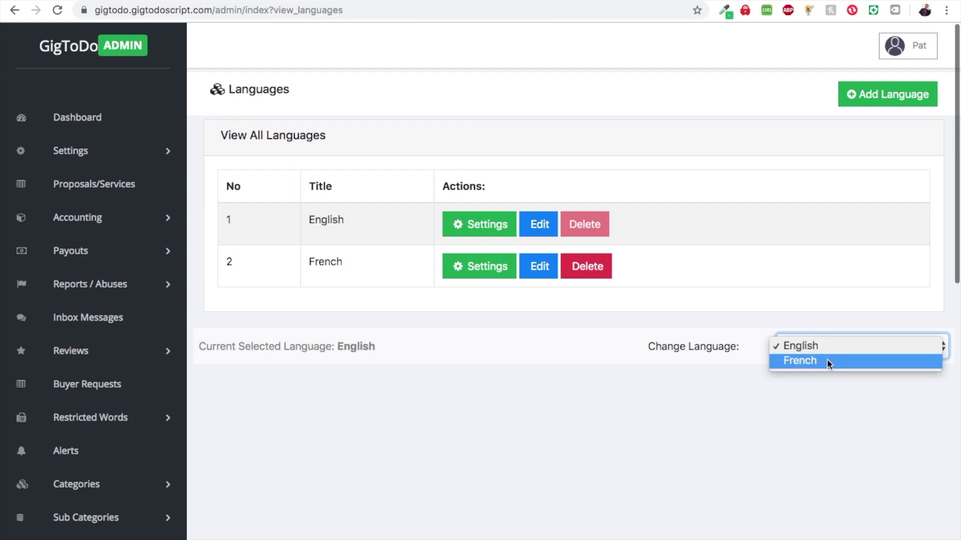
left_click(521, 398)
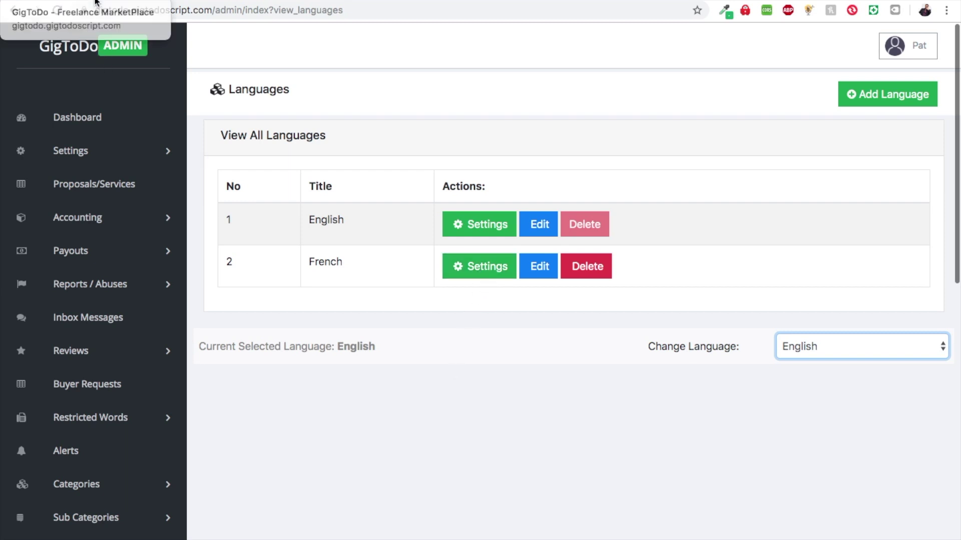
- Switch to the storefront, reload the homepage and set the footer language to French
left_click(102, 65)
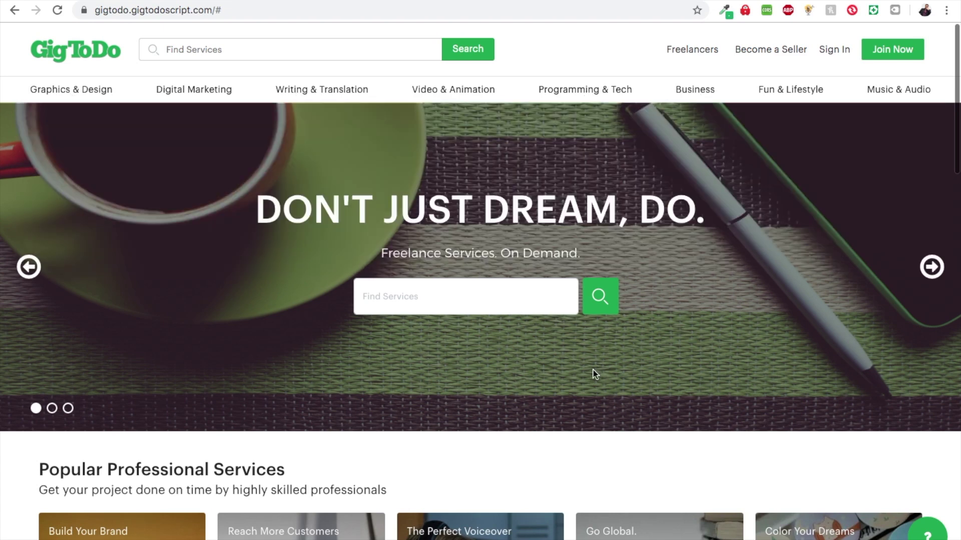
scroll(480, 381, "down", 3)
scroll(482, 384, "up", 3)
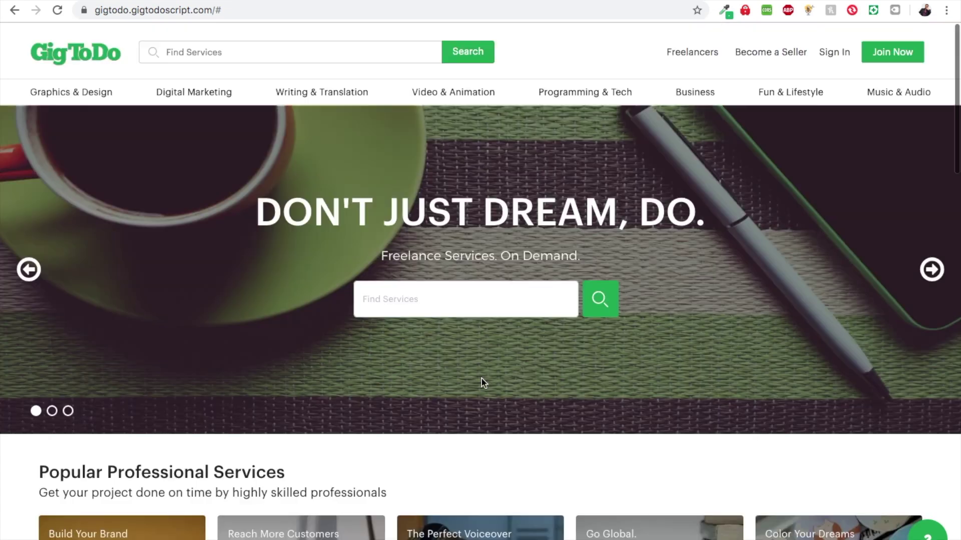
scroll(483, 383, "down", 15)
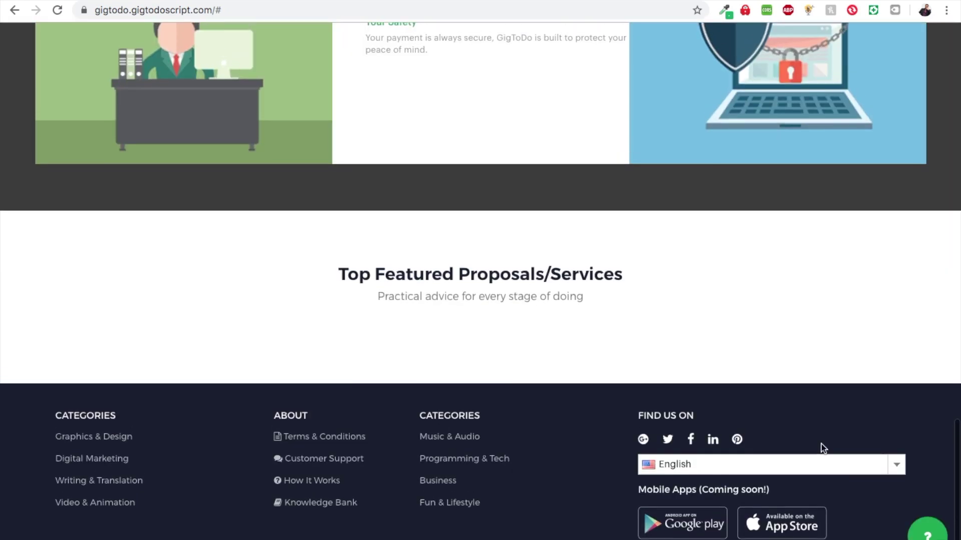
left_click(832, 464)
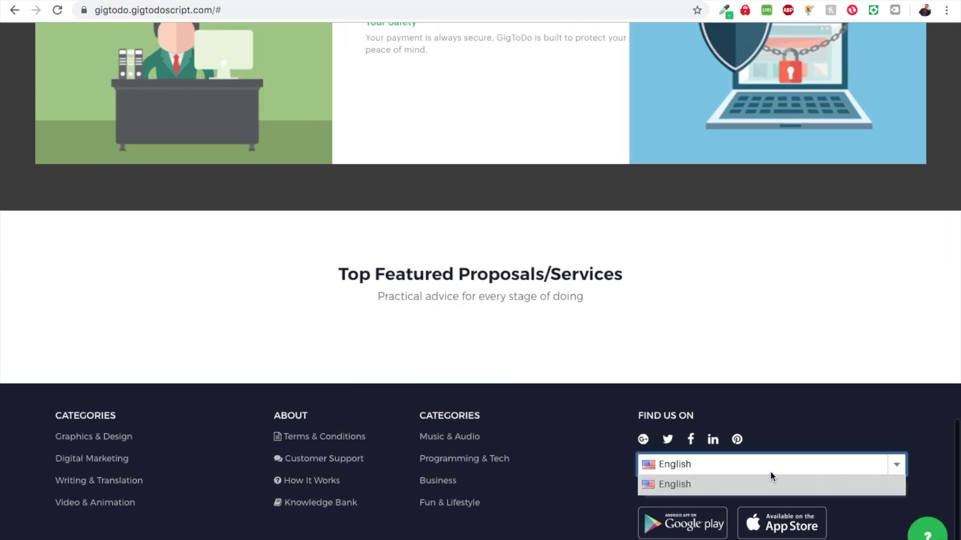
left_click(58, 10)
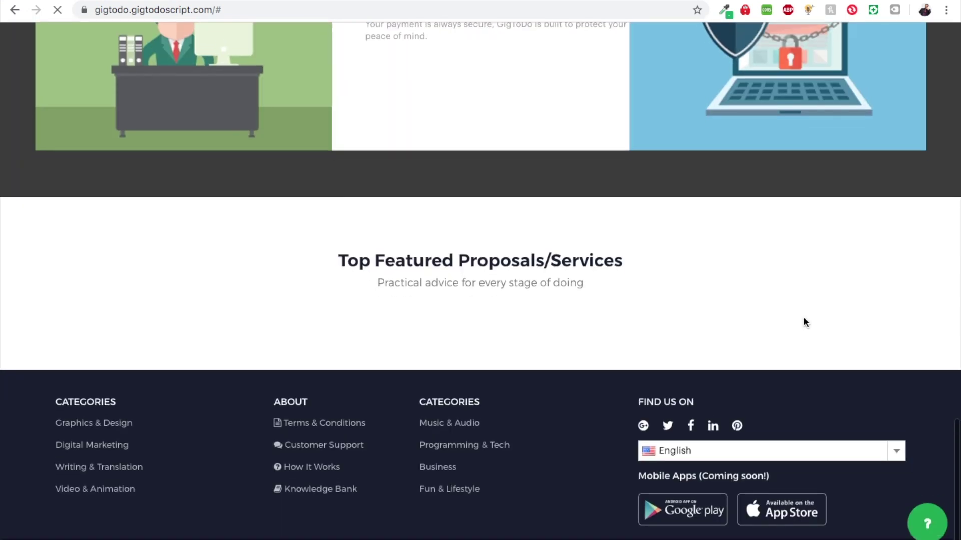
left_click(790, 464)
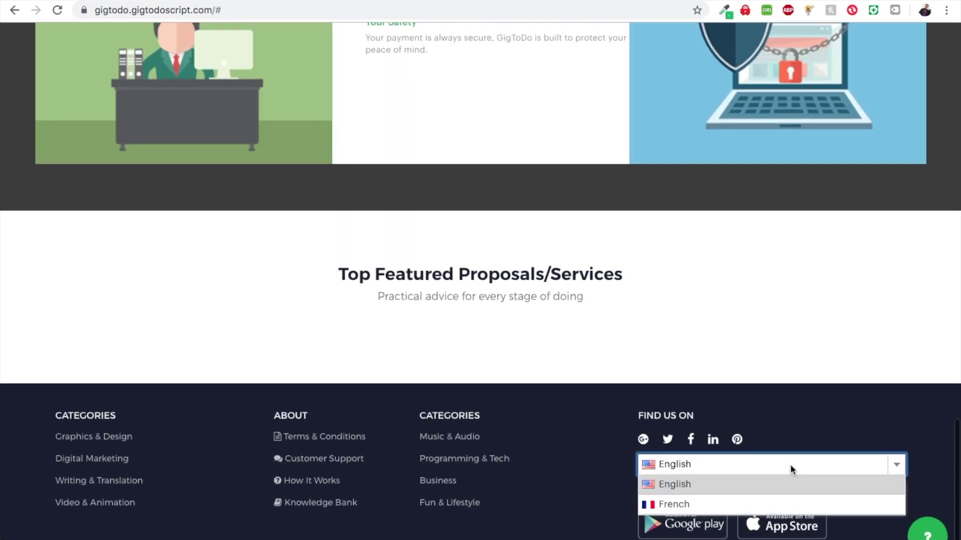
left_click(674, 504)
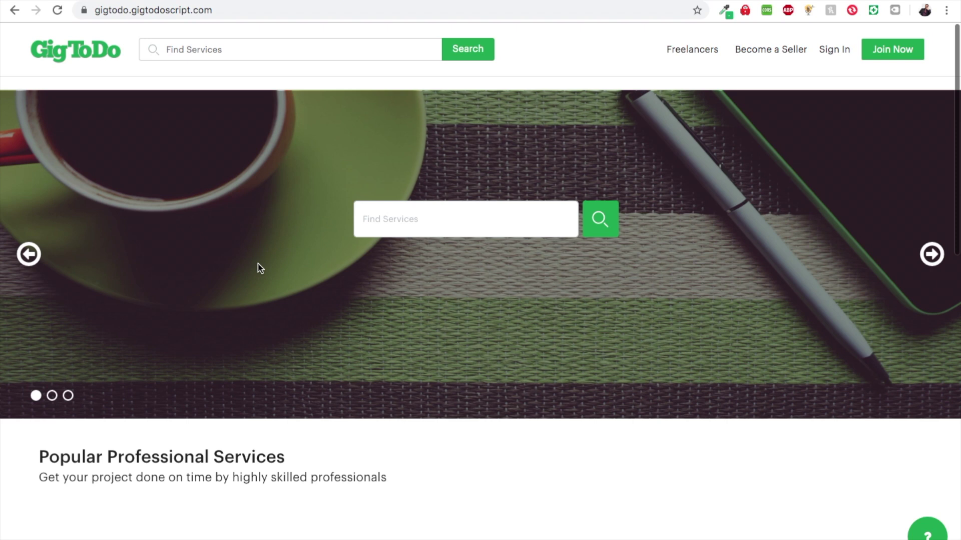
- Examine the French homepage's category bar, popular services and marketplace sections for translated content
mouse_move(160, 86)
scroll(284, 245, "down", 15)
scroll(283, 245, "up", 8)
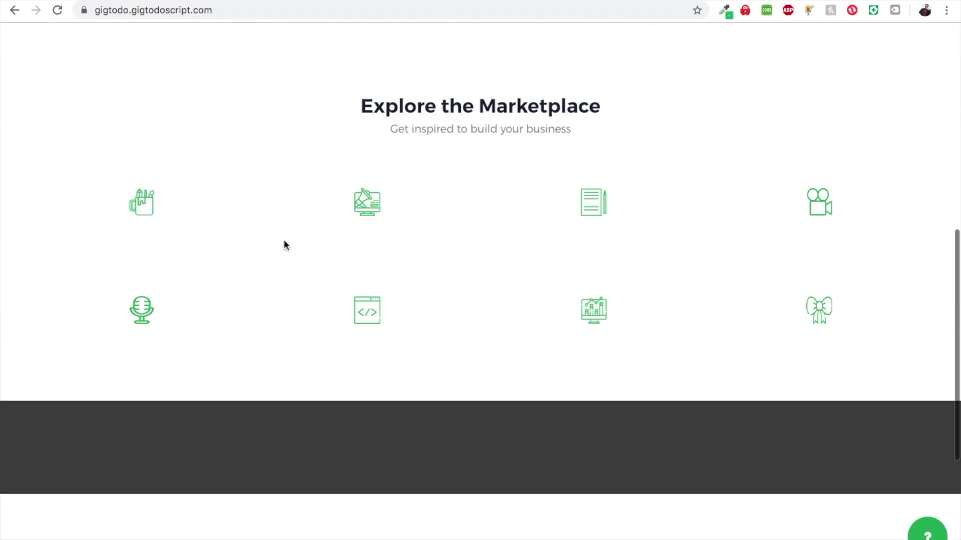
scroll(283, 245, "down", 5)
scroll(284, 245, "up", 14)
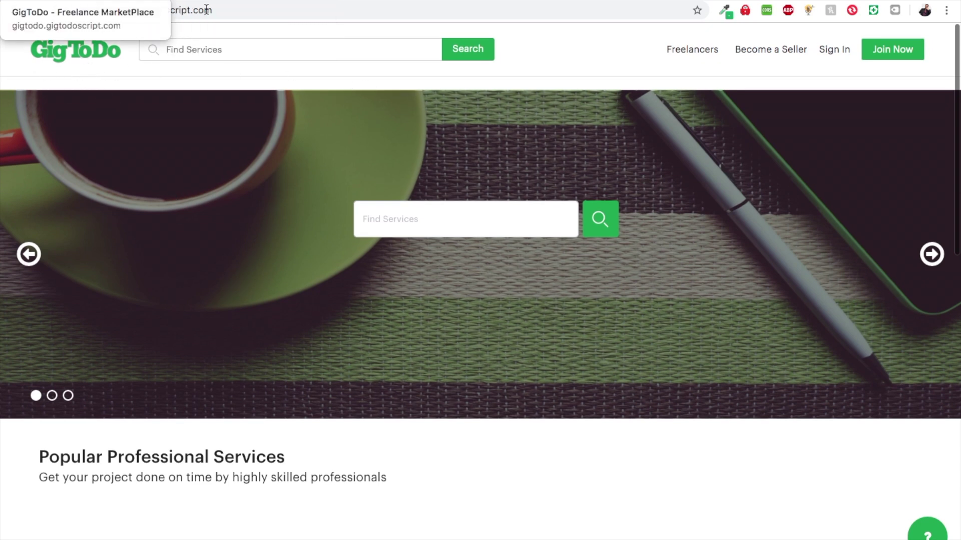
- Return to the admin site and open the list of all categories
left_click(180, 0)
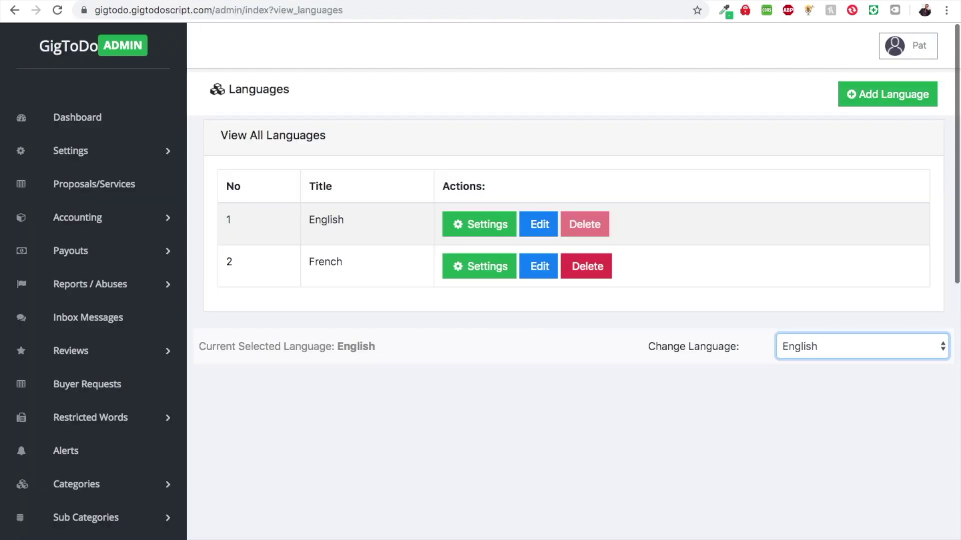
scroll(332, 324, "down", 8)
scroll(125, 221, "up", 6)
scroll(115, 175, "down", 1)
scroll(111, 159, "down", 2)
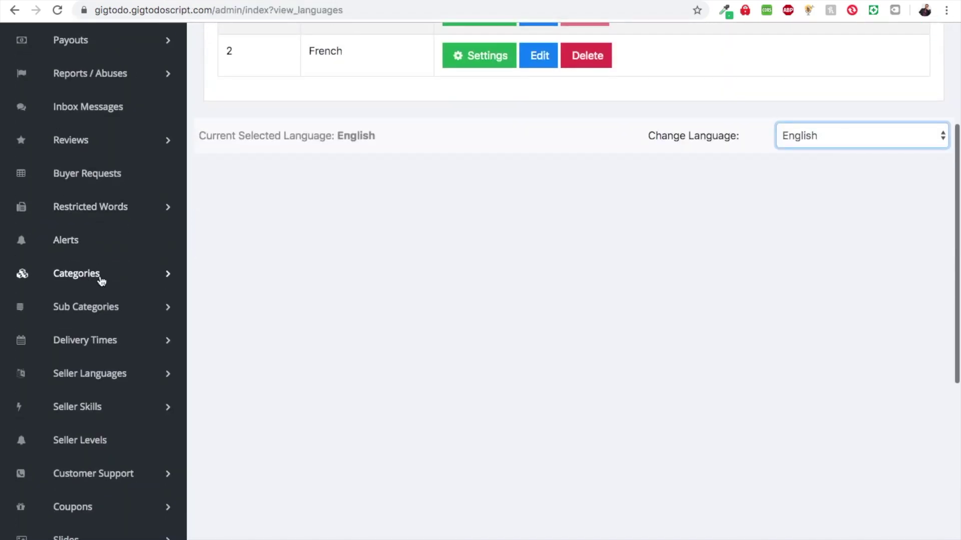
left_click(100, 275)
left_click(107, 325)
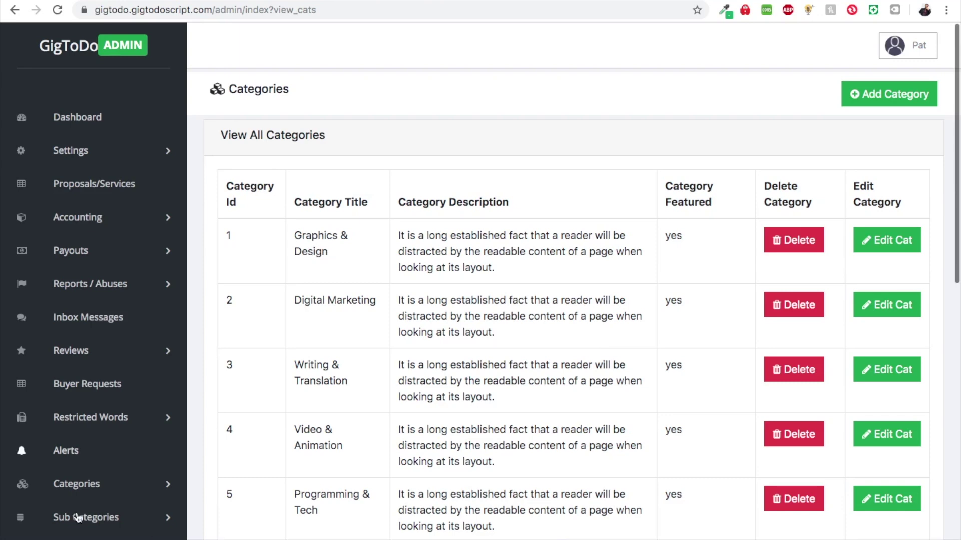
- Change the admin language to French and open the Graphics & Design category's title for editing
scroll(358, 396, "down", 3)
scroll(329, 211, "up", 2)
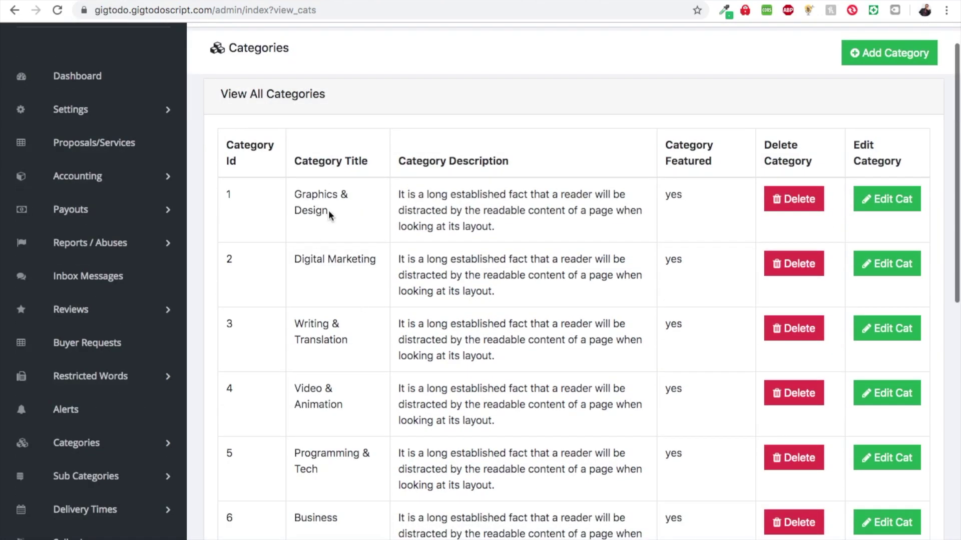
scroll(323, 345, "down", 10)
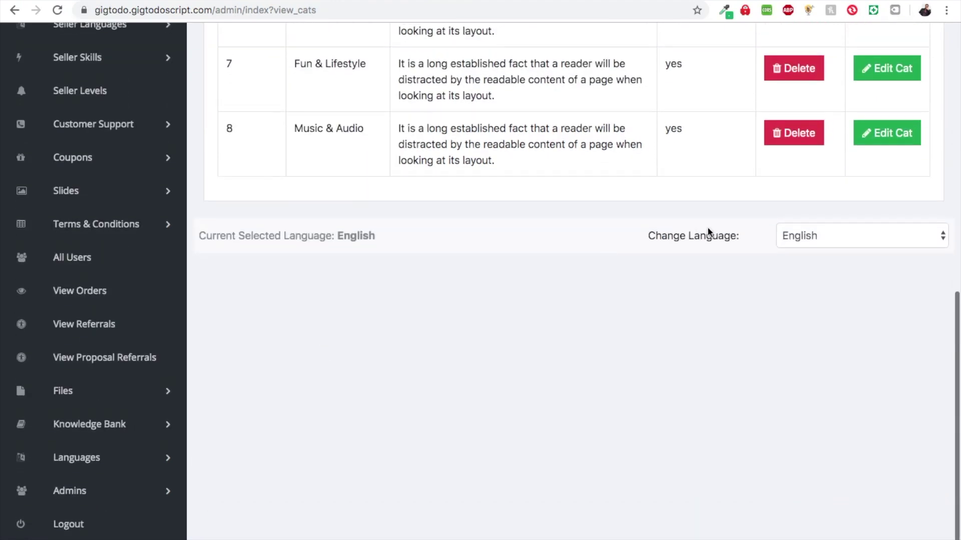
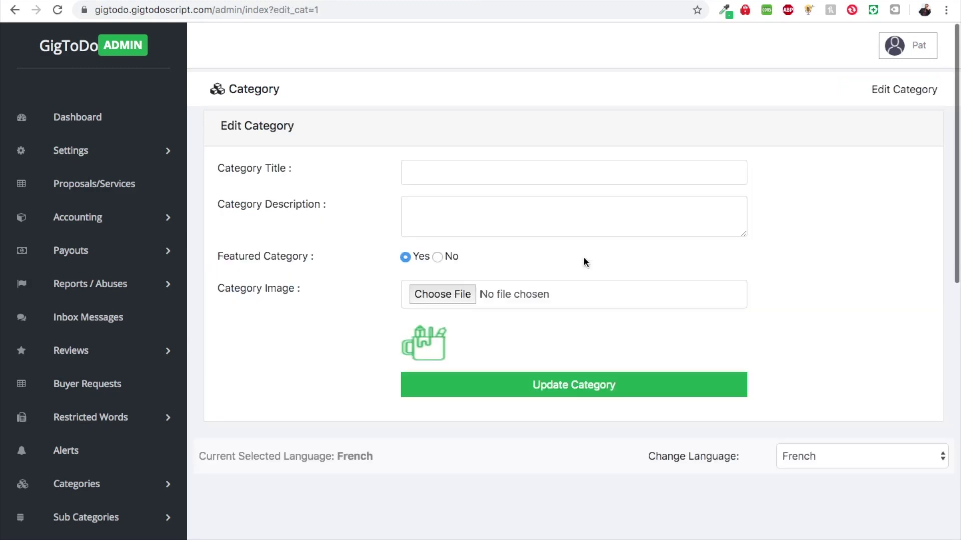
left_click(460, 177)
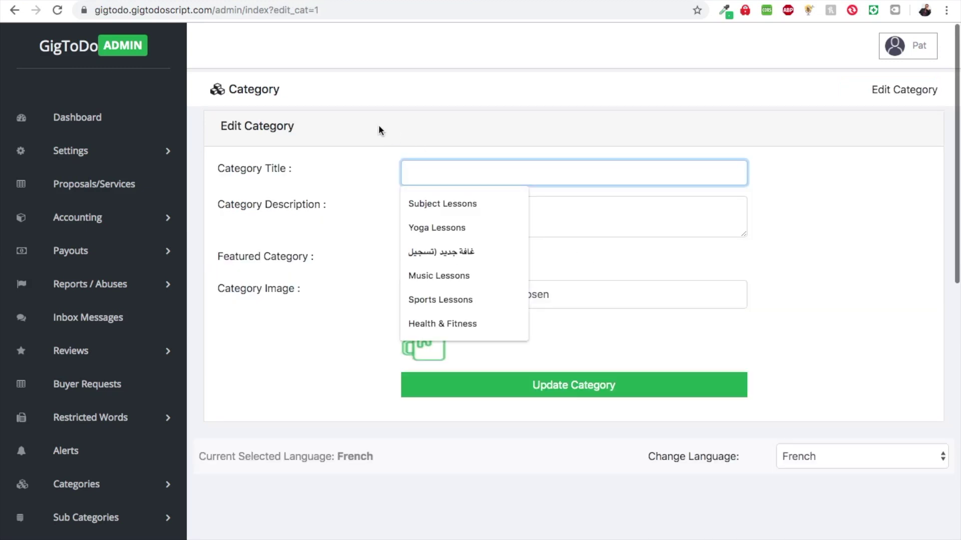
- Switch to the storefront and set its footer language to English to check the original category names
key("ctrl+Tab")
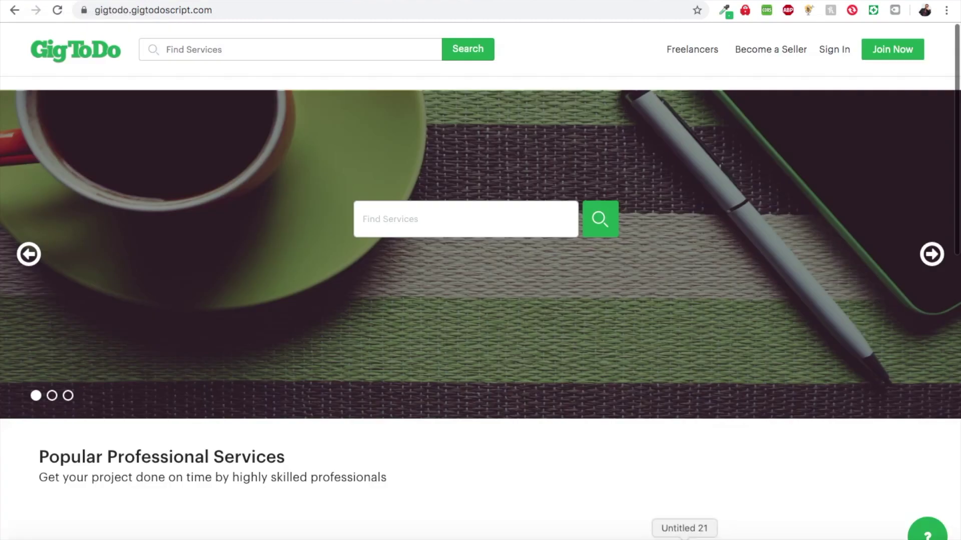
scroll(826, 415, "down", 20)
left_click(838, 470)
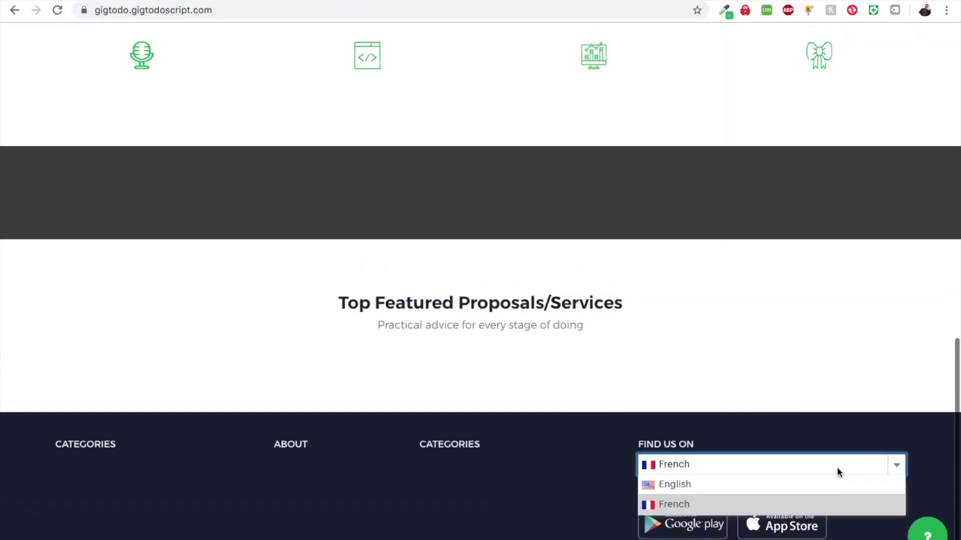
left_click(794, 488)
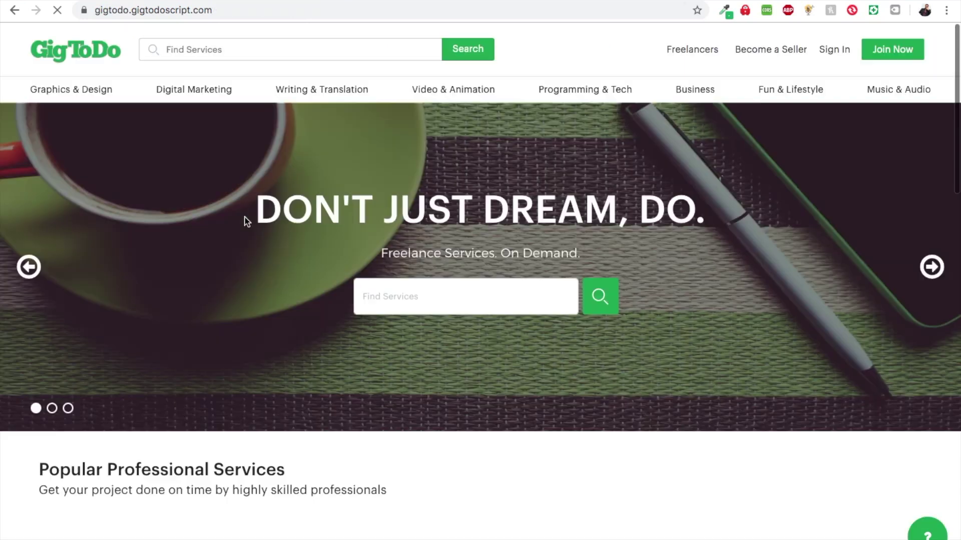
mouse_move(72, 95)
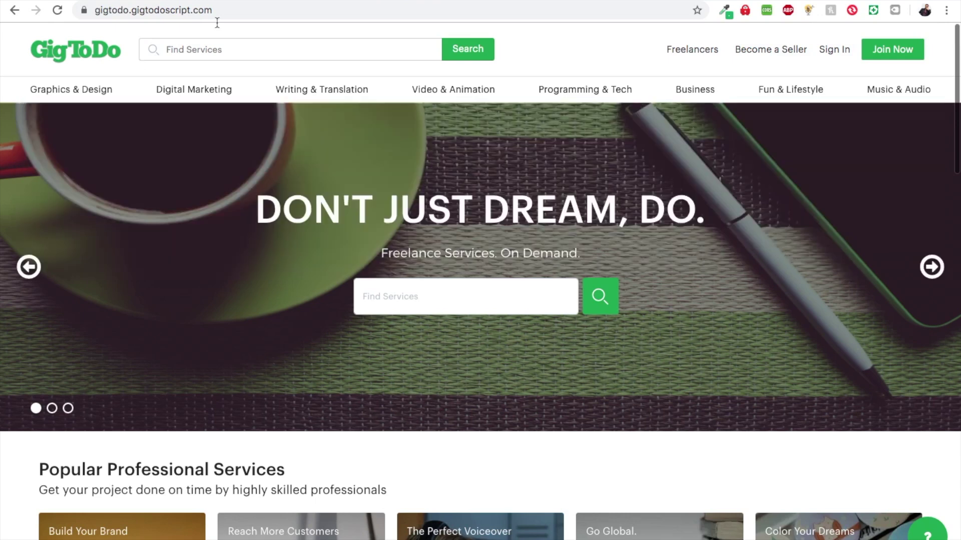
- Return to the admin site and set the category's French title to "Conception Graphique"
left_click(306, 10)
left_click(307, 23)
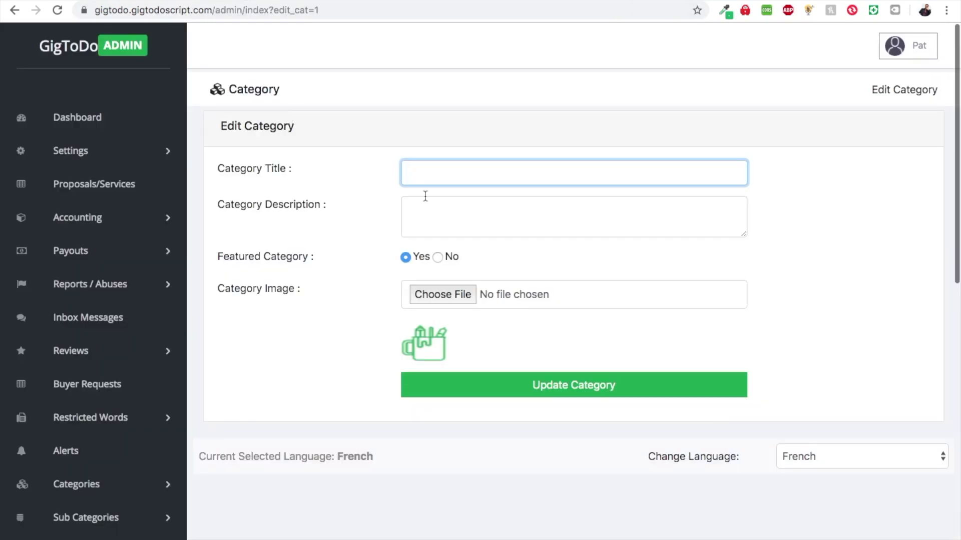
type("Co")
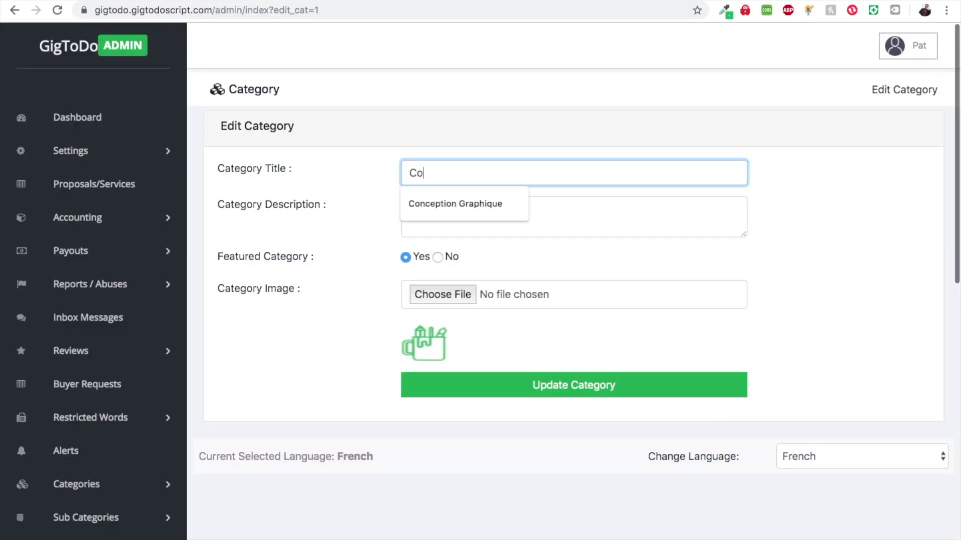
type("ncep")
left_click(433, 205)
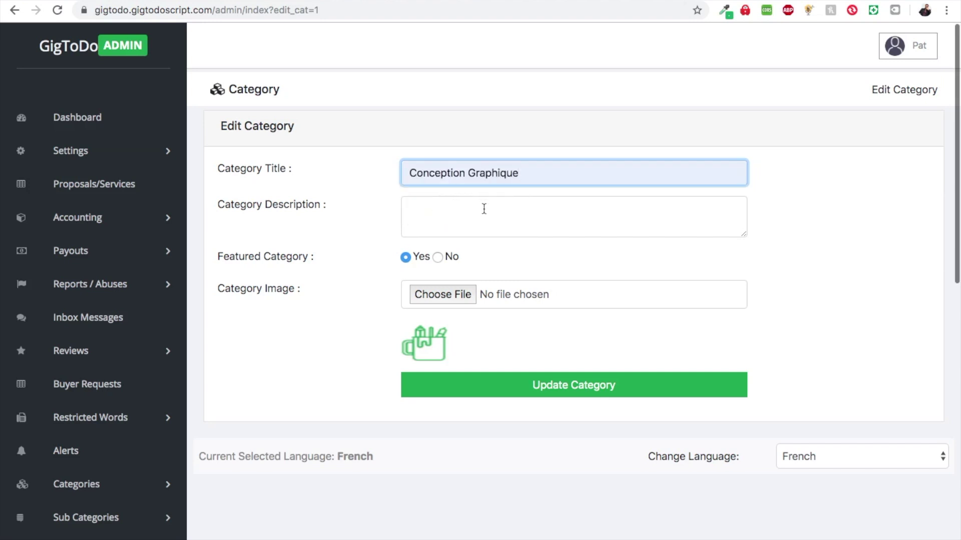
- On the loremipsum.io page, copy the text from "Lorem ipsum dolor sit amet" through "sed do eiusmod tempor"
left_click(429, 2)
left_click(173, 216)
left_click_drag(141, 201, 310, 219)
key("super+c")
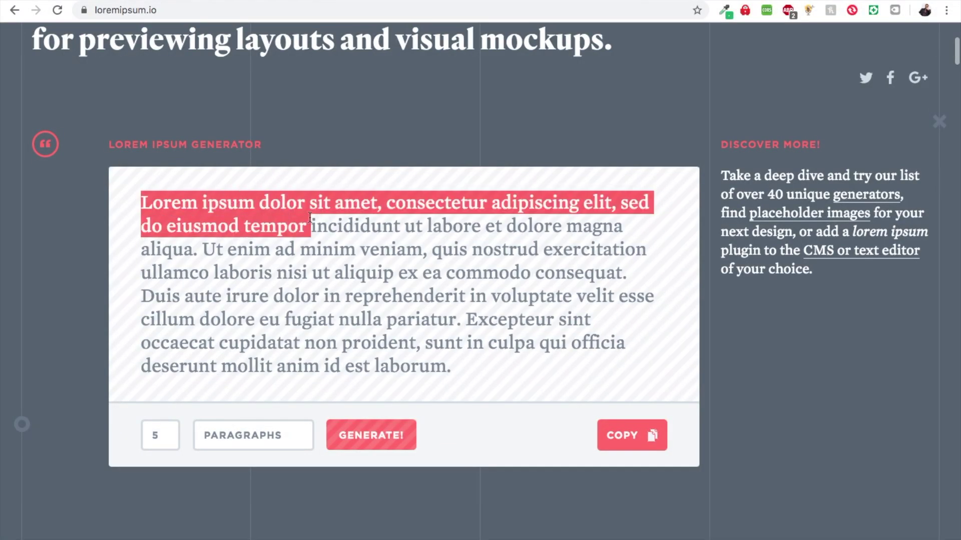
- Paste the copied Lorem ipsum text as the admin category's description and save the category update
left_click(247, 4)
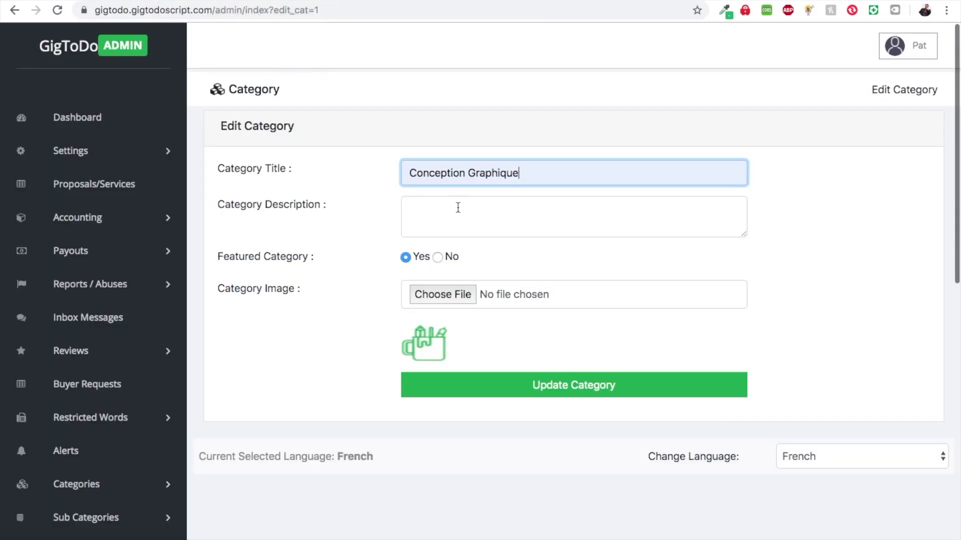
left_click(497, 230)
key("super+v")
left_click(498, 392)
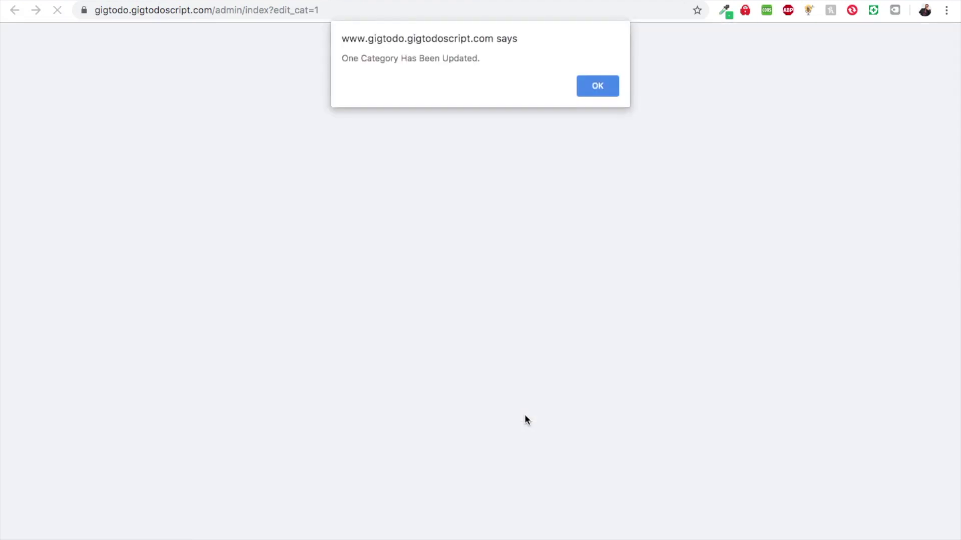
left_click(596, 86)
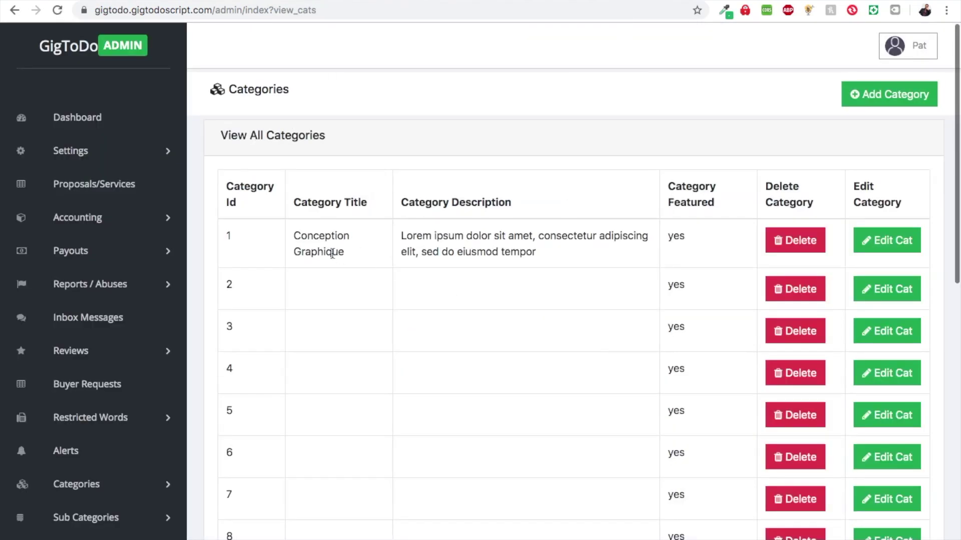
- Switch to the storefront, set the footer language to French and check the category bar for the French title
left_click(172, 10)
key("Return")
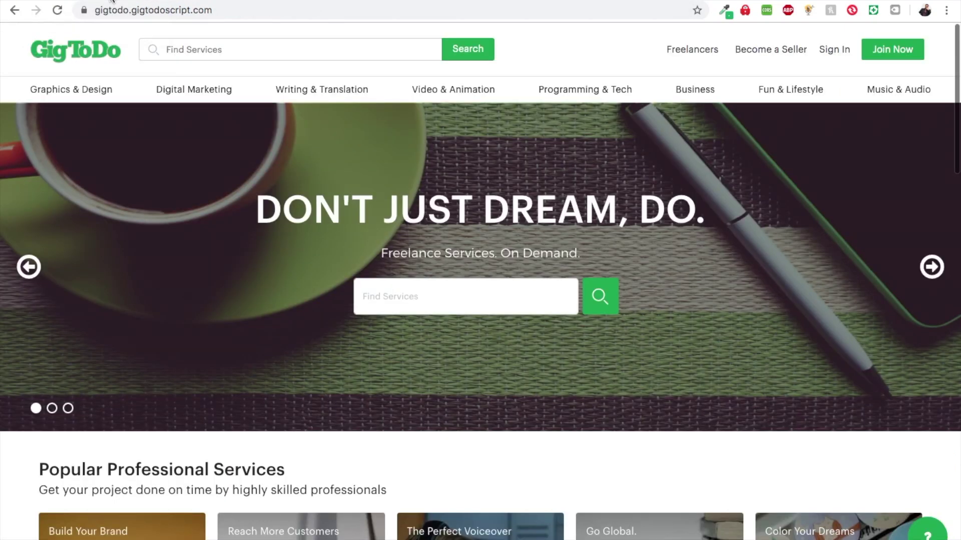
key("End")
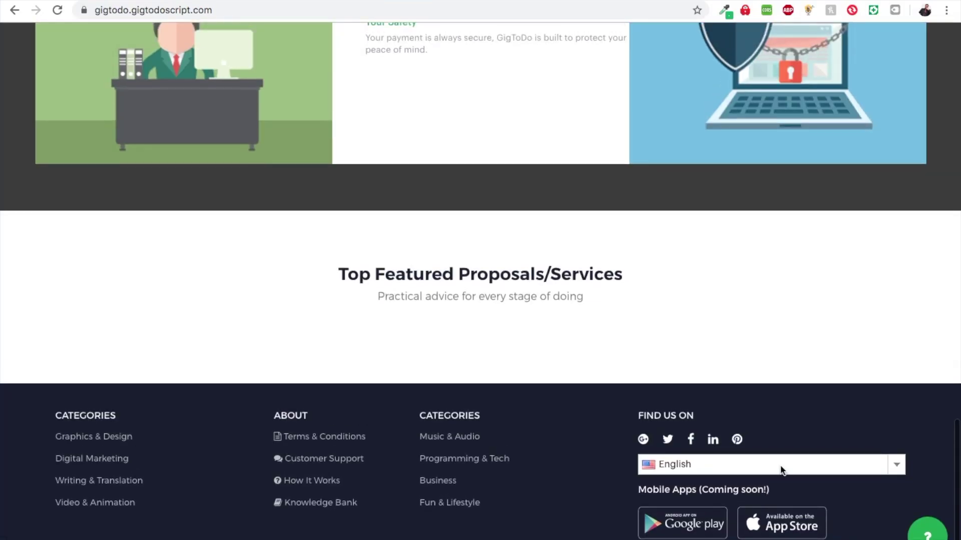
left_click(782, 466)
left_click(749, 504)
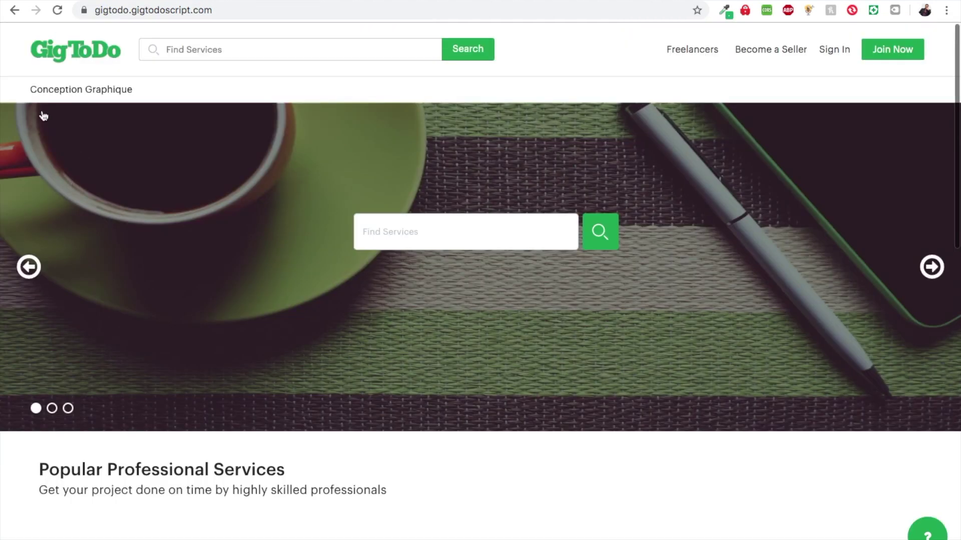
mouse_move(71, 99)
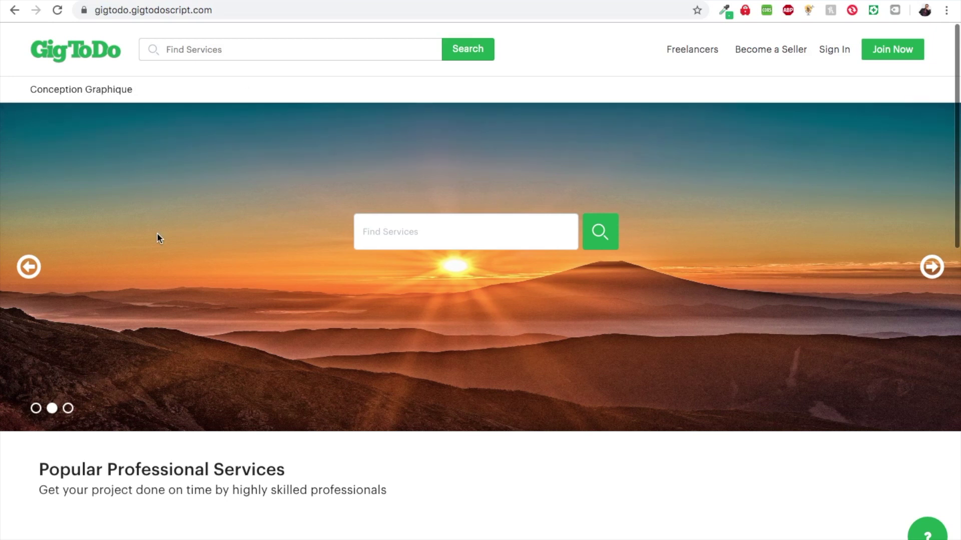
- Return to the admin site and open the list of all sub categories
left_click(200, 1)
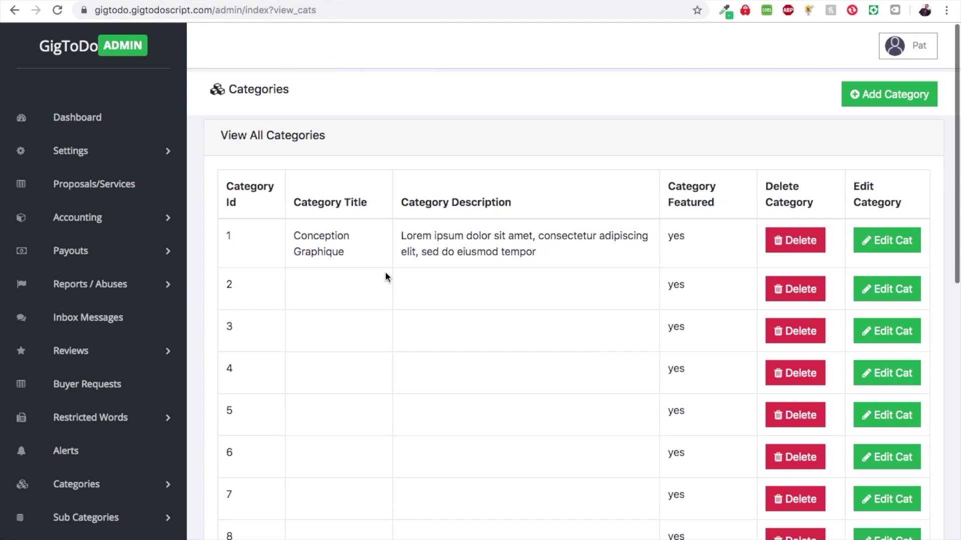
scroll(388, 342, "down", 3)
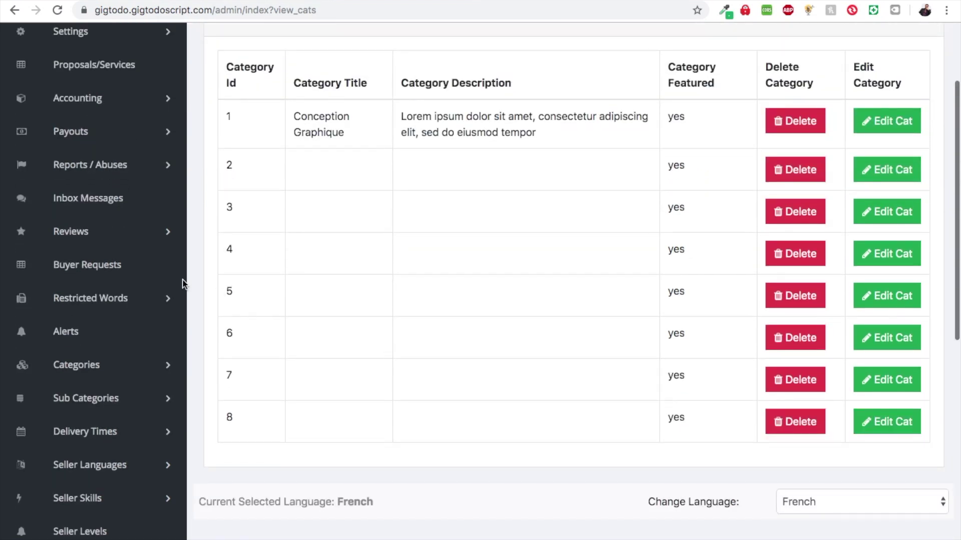
scroll(114, 313, "down", 2)
left_click(99, 344)
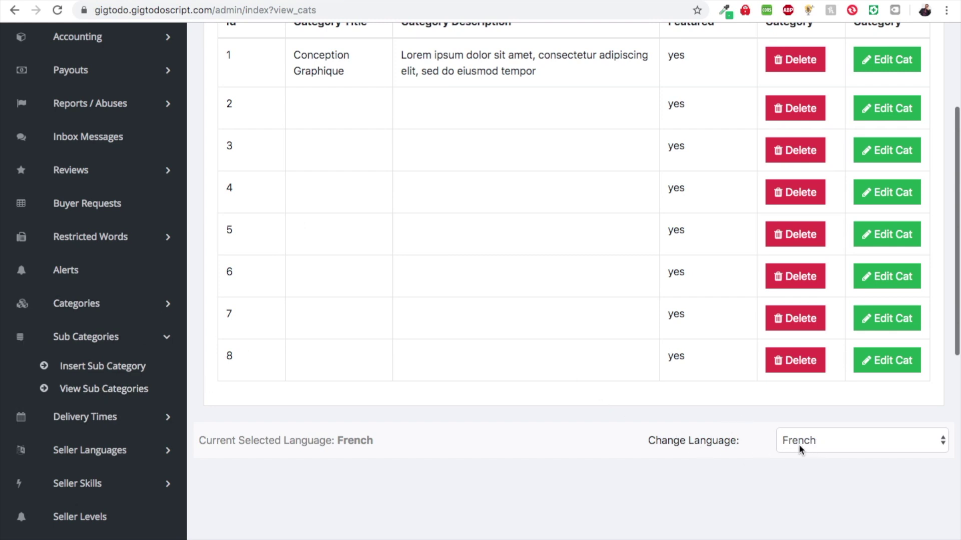
left_click(102, 390)
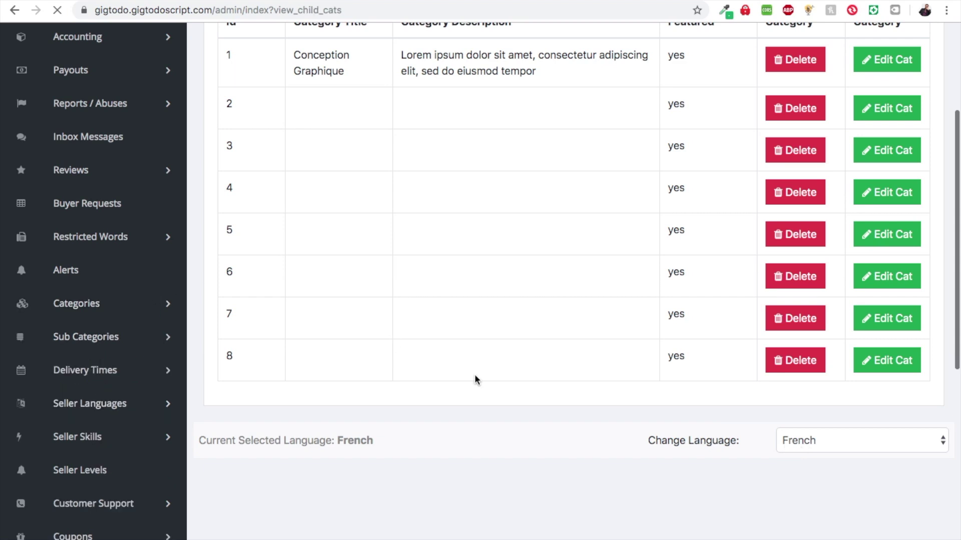
- Change the admin language to English and look through the first page of the sub category list
scroll(475, 379, "down", 5)
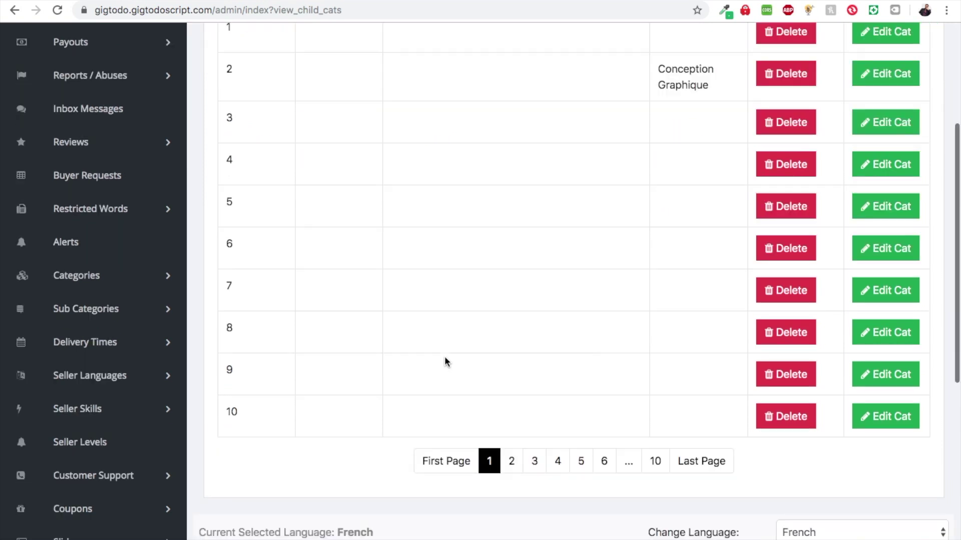
scroll(444, 357, "down", 4)
left_click(813, 350)
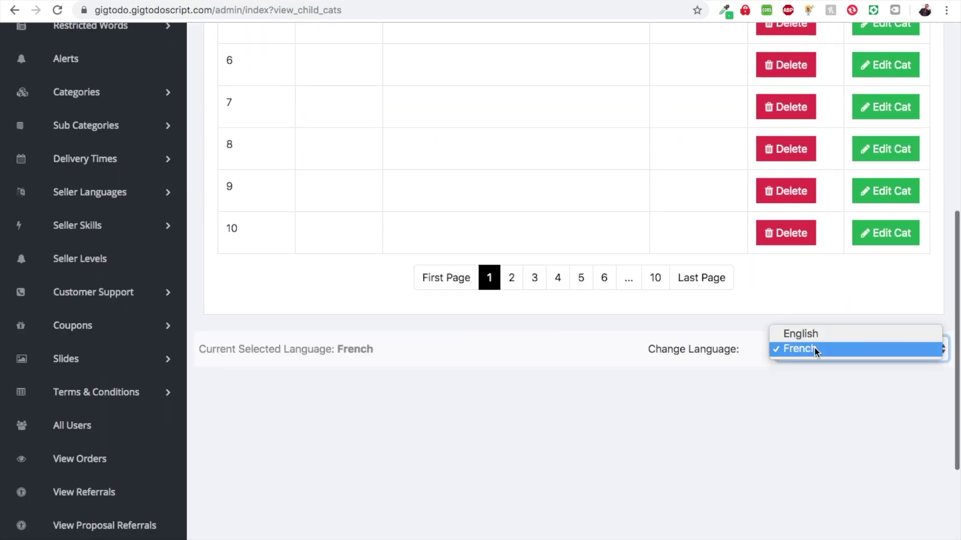
left_click(807, 333)
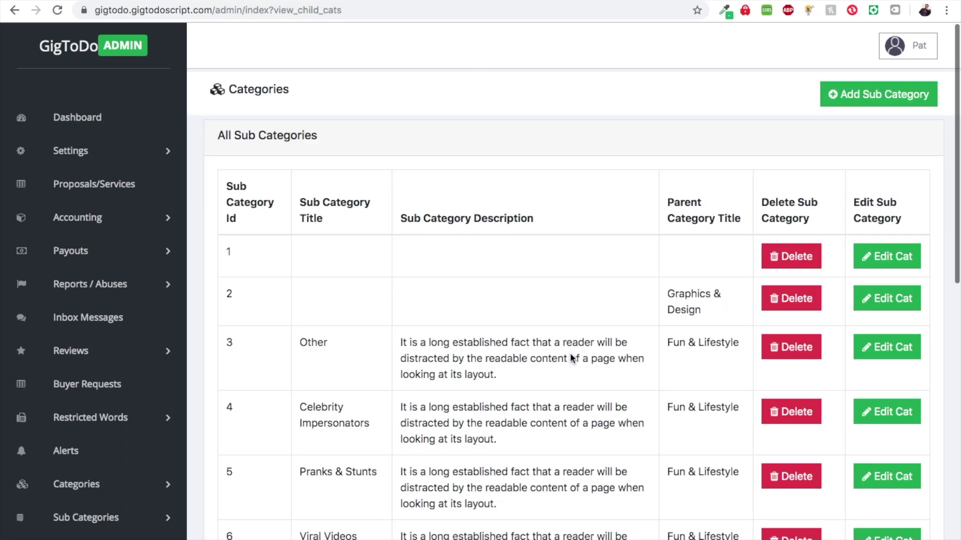
scroll(571, 357, "down", 3)
scroll(521, 406, "down", 3)
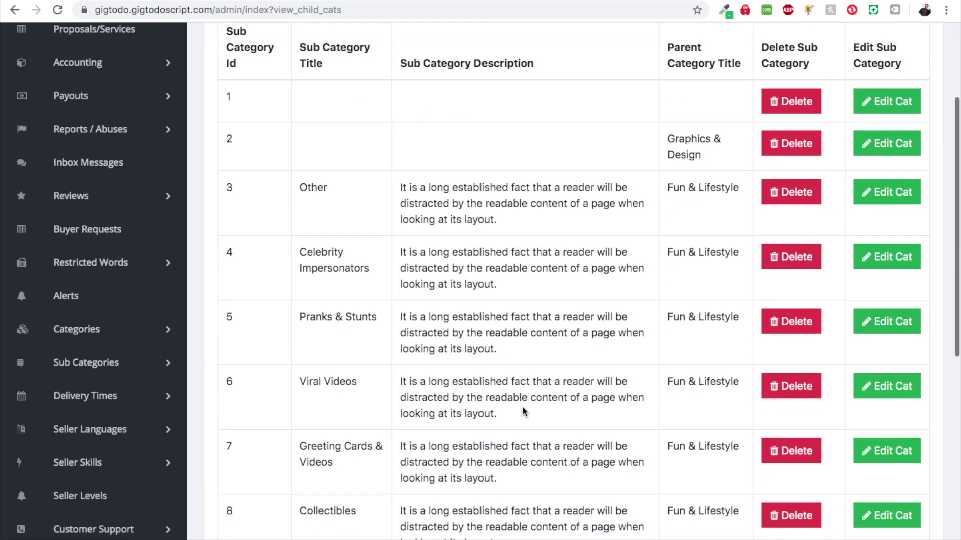
scroll(250, 59, "up", 2)
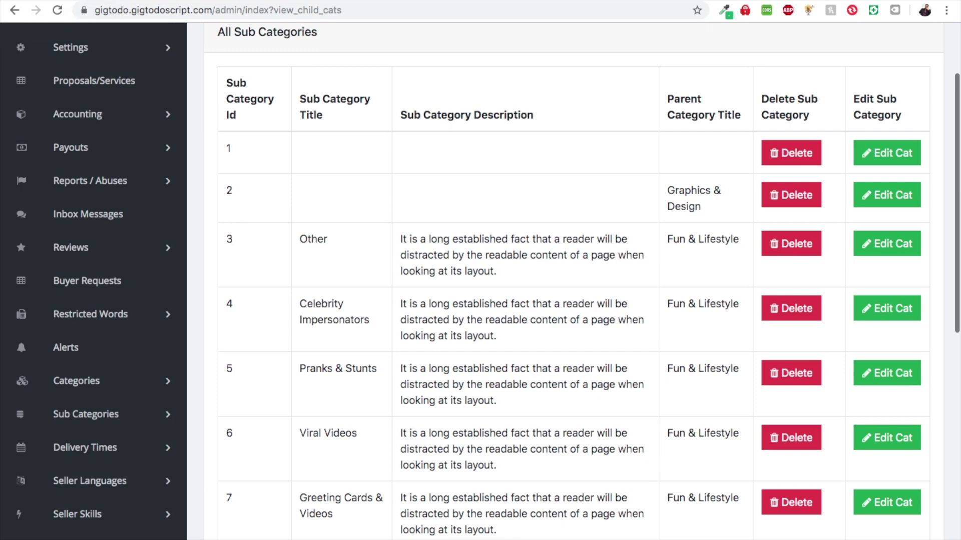
- Switch to the storefront and set the footer language to English
left_click(128, 2)
scroll(346, 261, "down", 15)
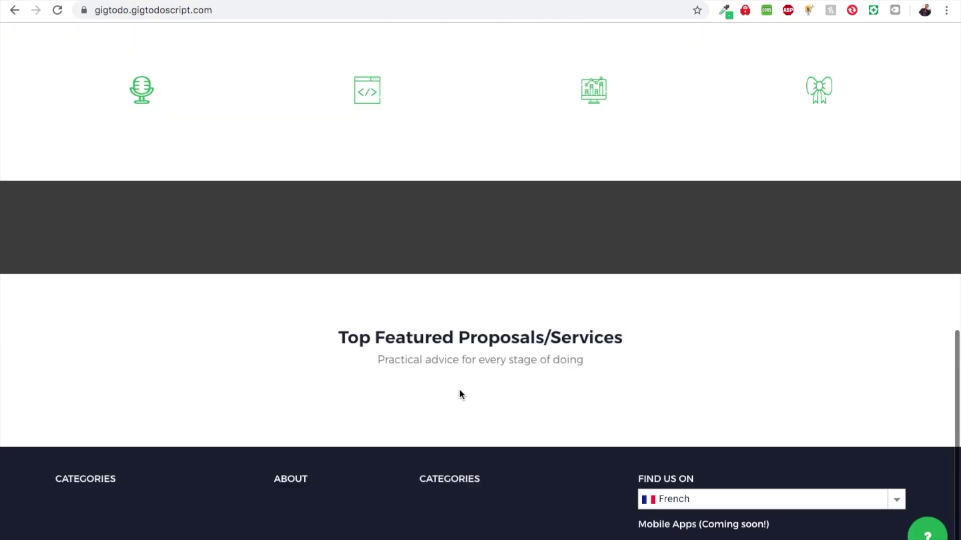
left_click(764, 467)
left_click(735, 483)
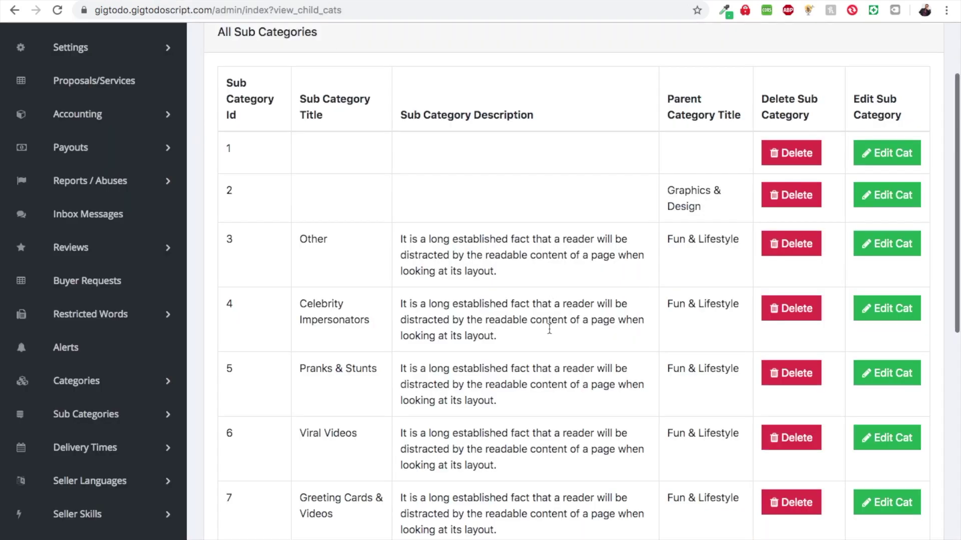
- Return to the admin site and open page 10 of the sub category list
scroll(553, 425, "down", 9)
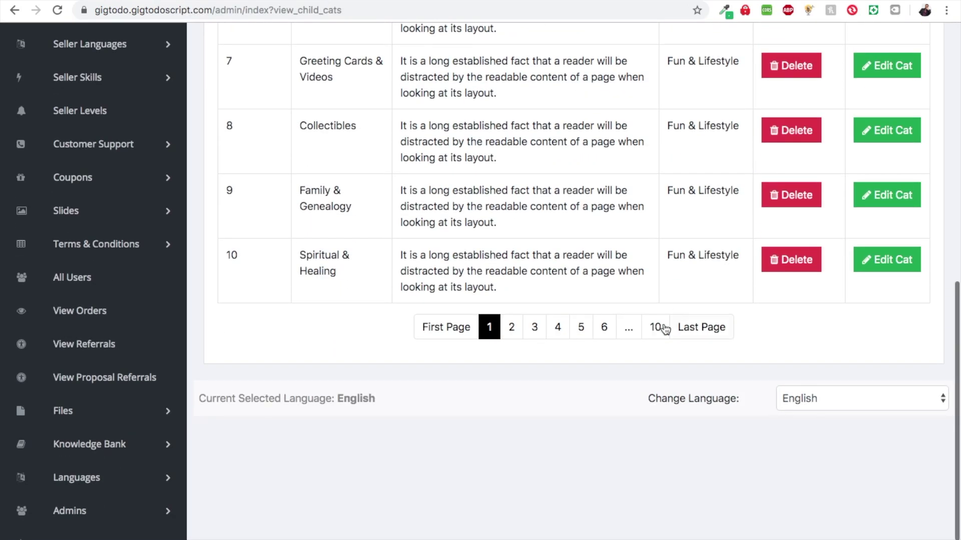
left_click(657, 330)
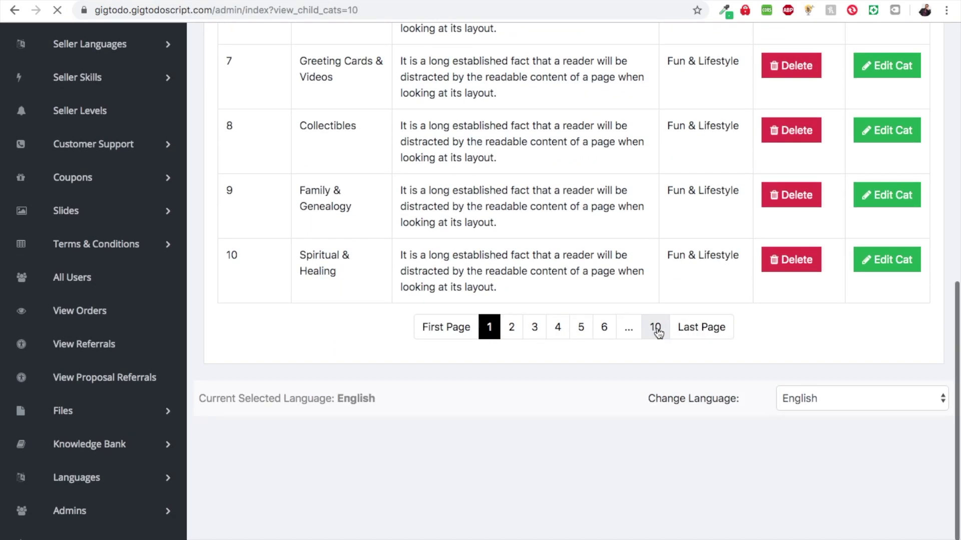
scroll(360, 350, "down", 1)
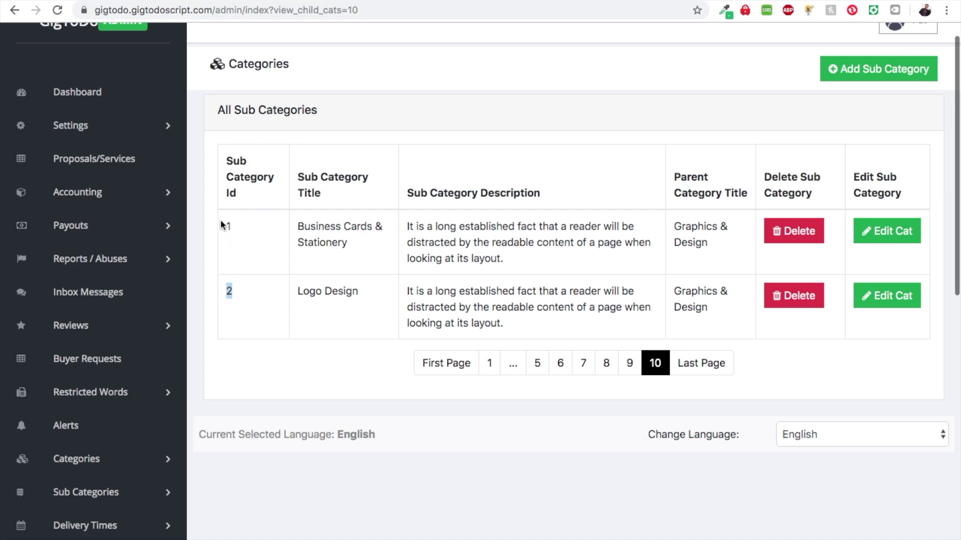
- Check the Graphics & Design category on the storefront and return to the admin sub category list
left_click(106, 1)
mouse_move(86, 90)
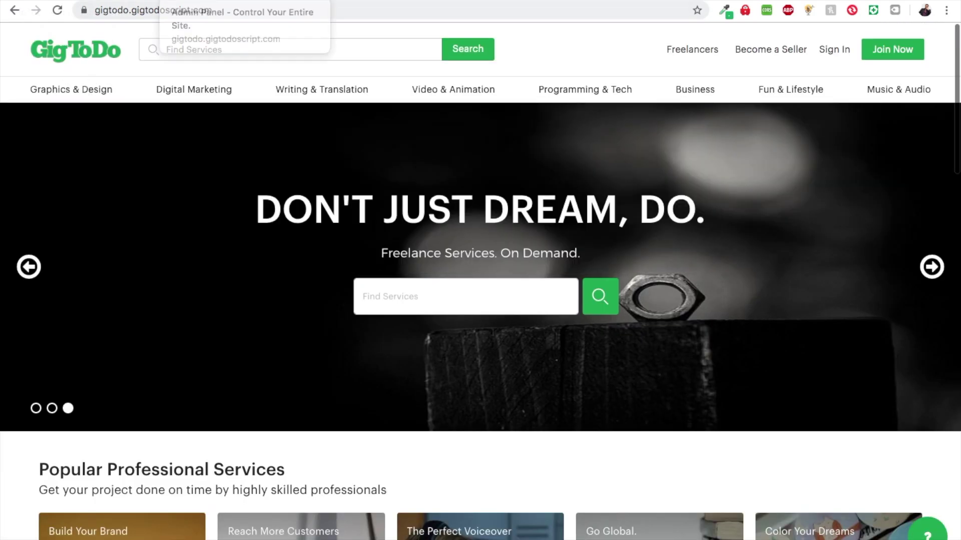
left_click(210, 1)
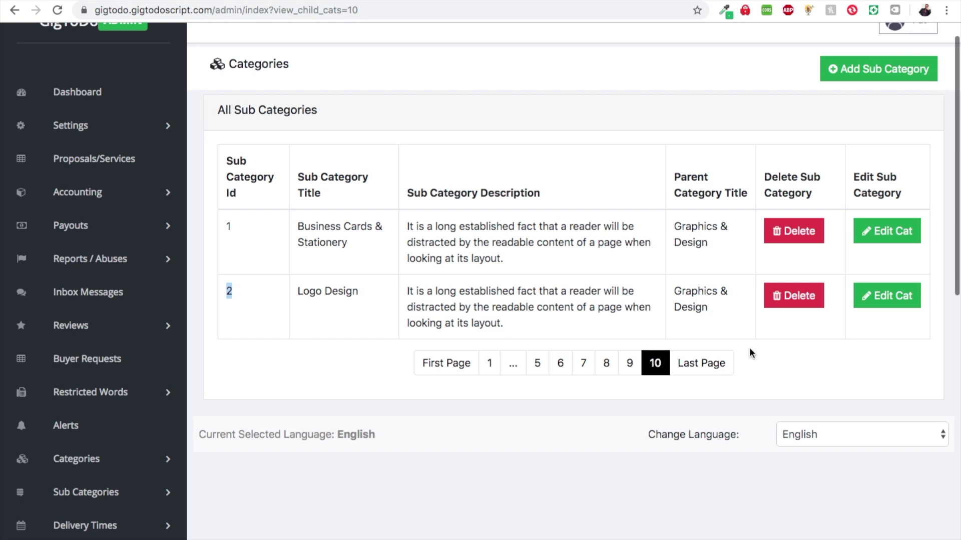
- Change the admin language to French and open the Logo Design sub category for editing
left_click(822, 439)
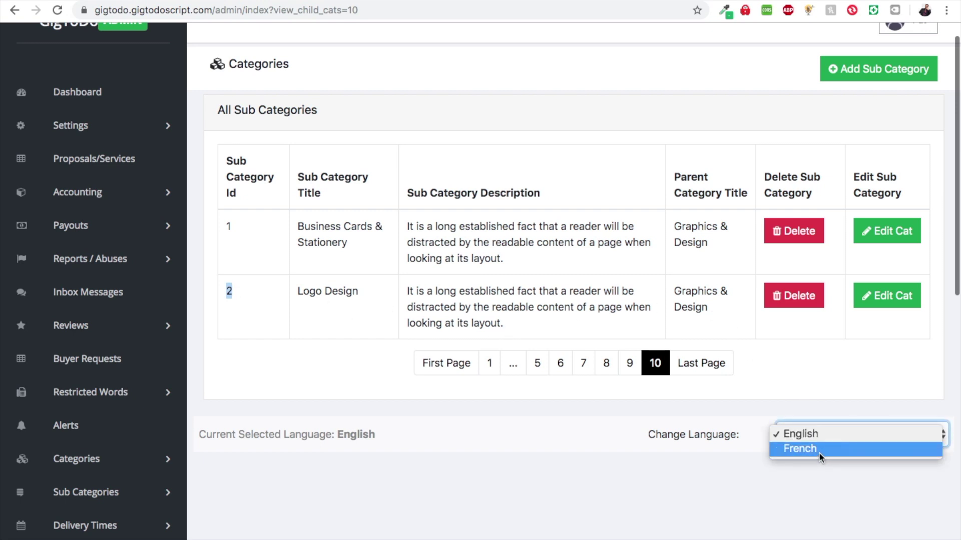
left_click(821, 450)
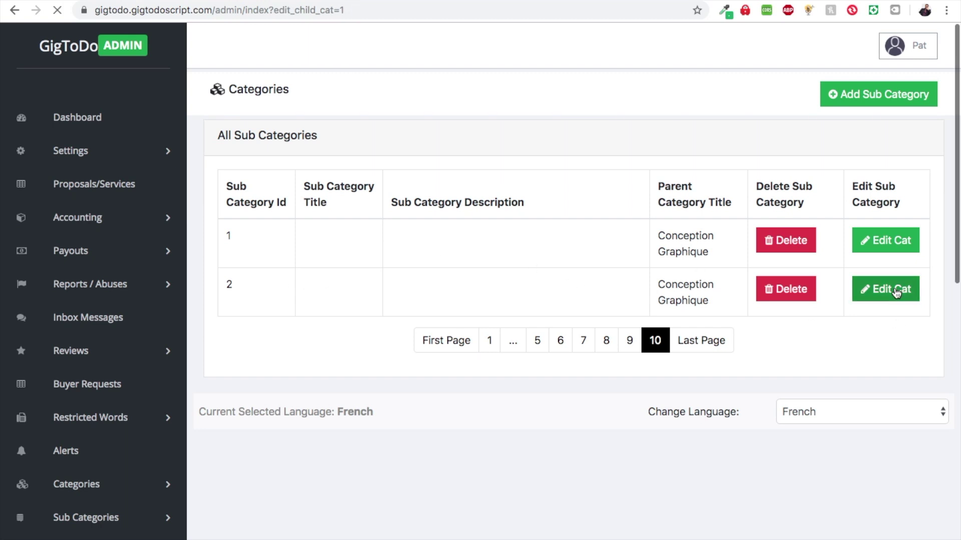
- Enter "Creation de logo" as the sub category title and "Lorem ipsum dolor sit amet, consectetur adipiscing elit, sed do eiusmod tempor" as its description
left_click(414, 171)
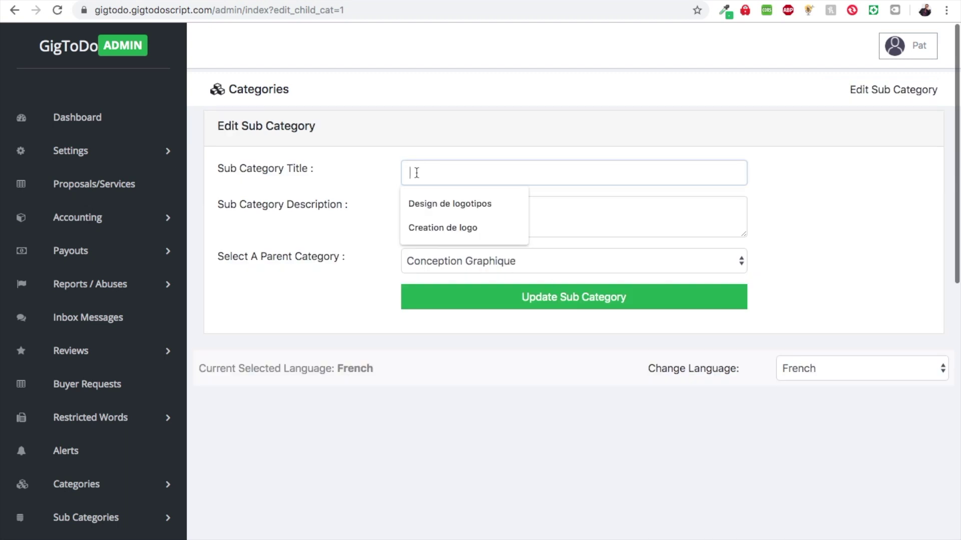
left_click(434, 223)
left_click(422, 217)
type("Lorem ipsum dolor sit amet, consectetur adipiscing elit, sed do eiusmod tempor")
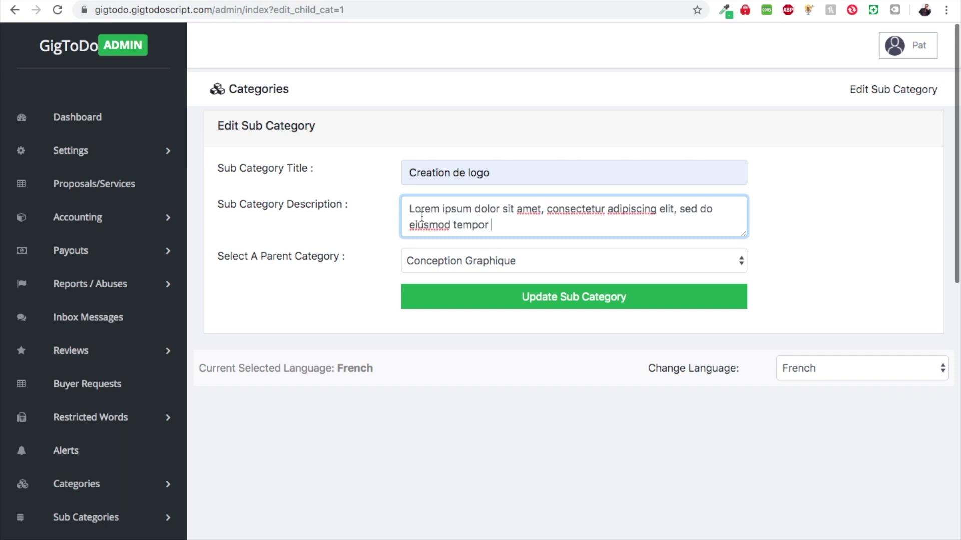
- Keep Conception Graphique as the parent category and save the French sub category
left_click(443, 260)
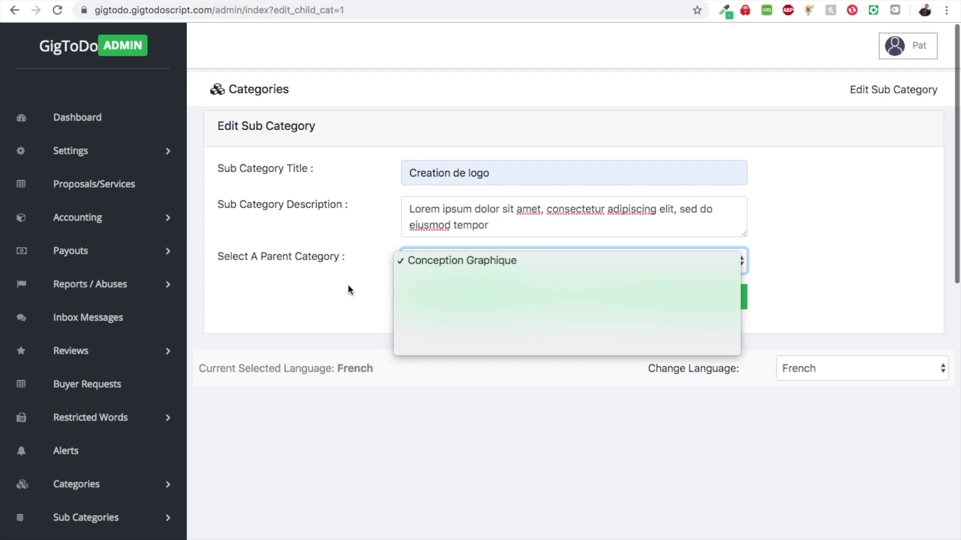
left_click(337, 269)
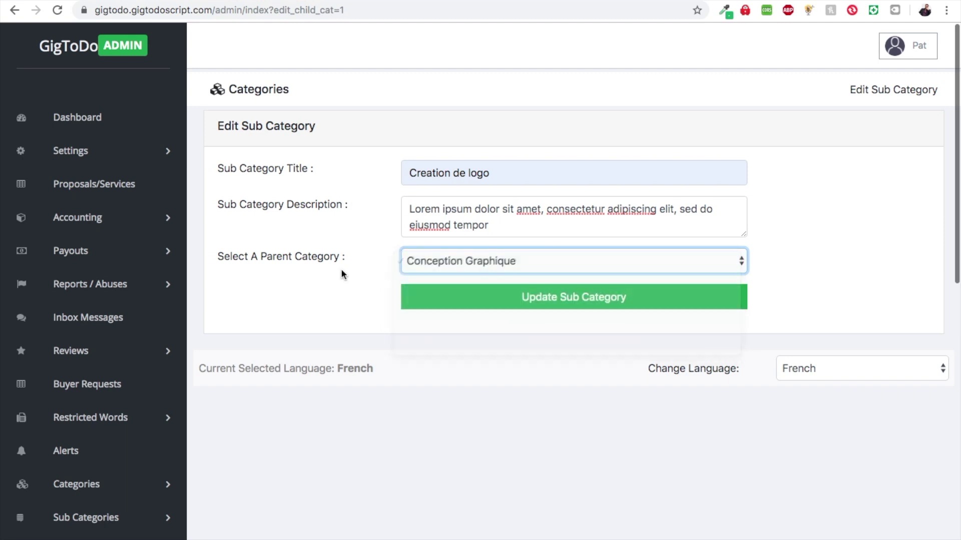
left_click(520, 299)
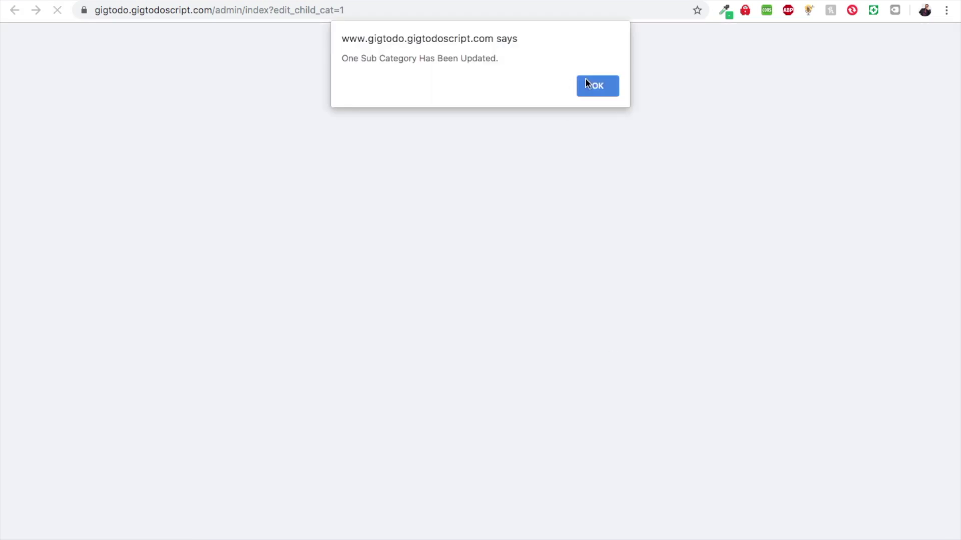
left_click(587, 83)
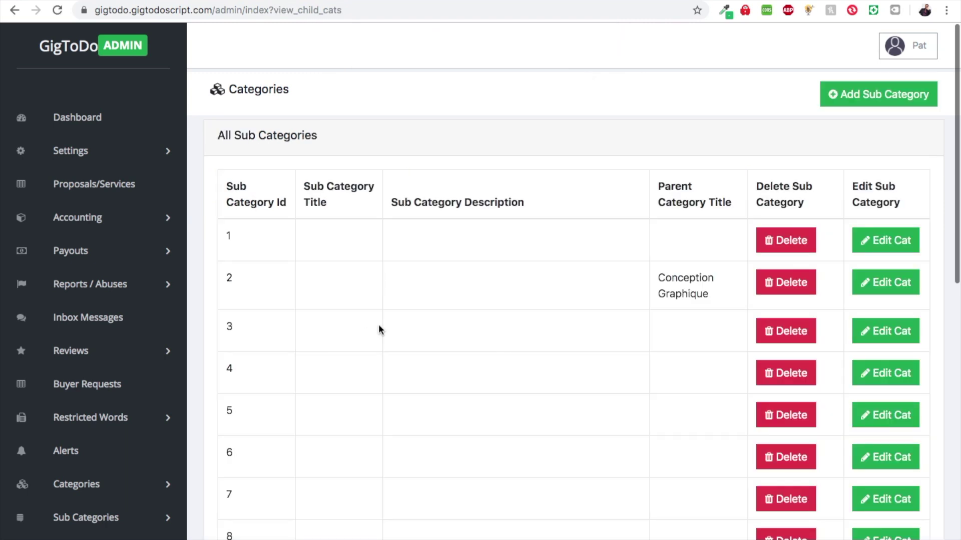
- Open page 10 of the sub category list to check the French entry
scroll(380, 329, "down", 10)
scroll(626, 223, "up", 2)
left_click(655, 150)
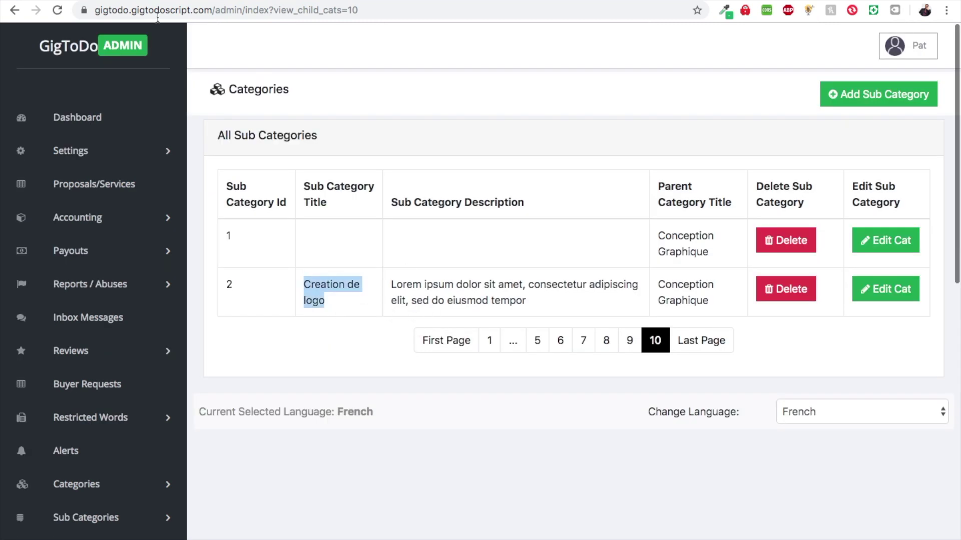
- Go to the storefront, change its language to French and check the Conception Graphique category
left_click(75, 8)
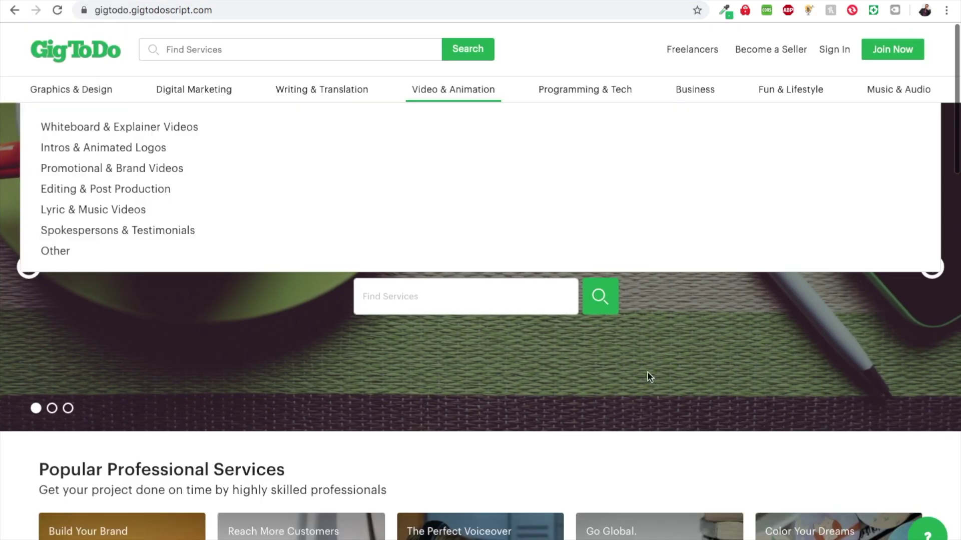
scroll(649, 377, "down", 20)
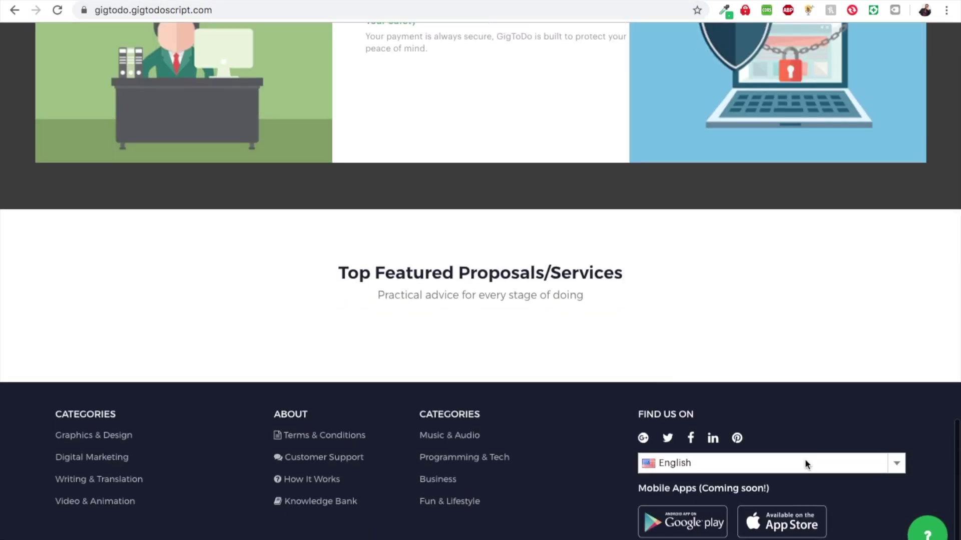
left_click(807, 462)
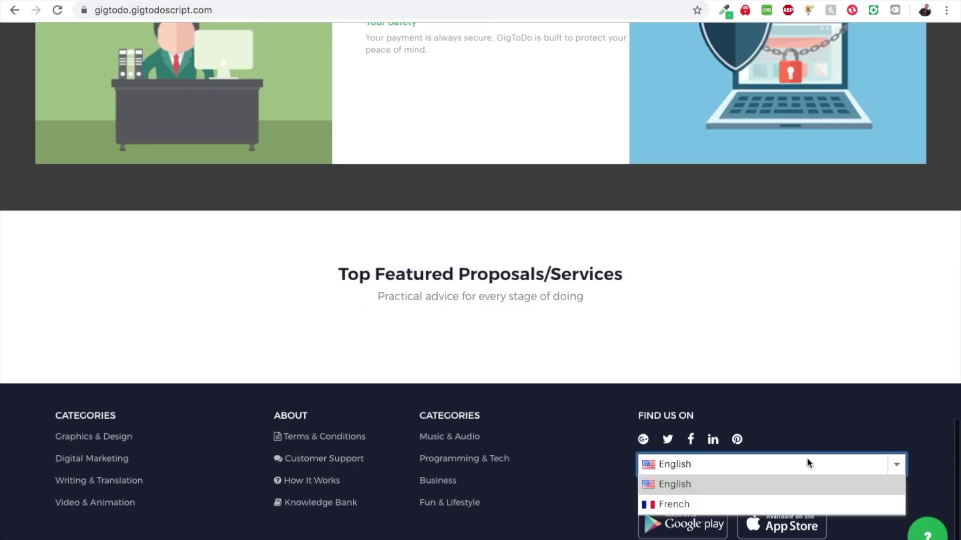
left_click(749, 504)
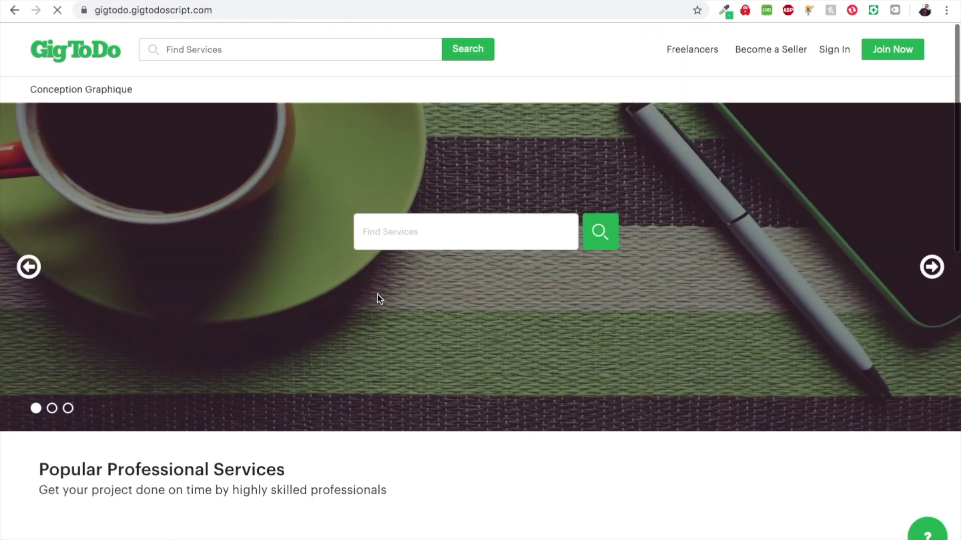
mouse_move(106, 97)
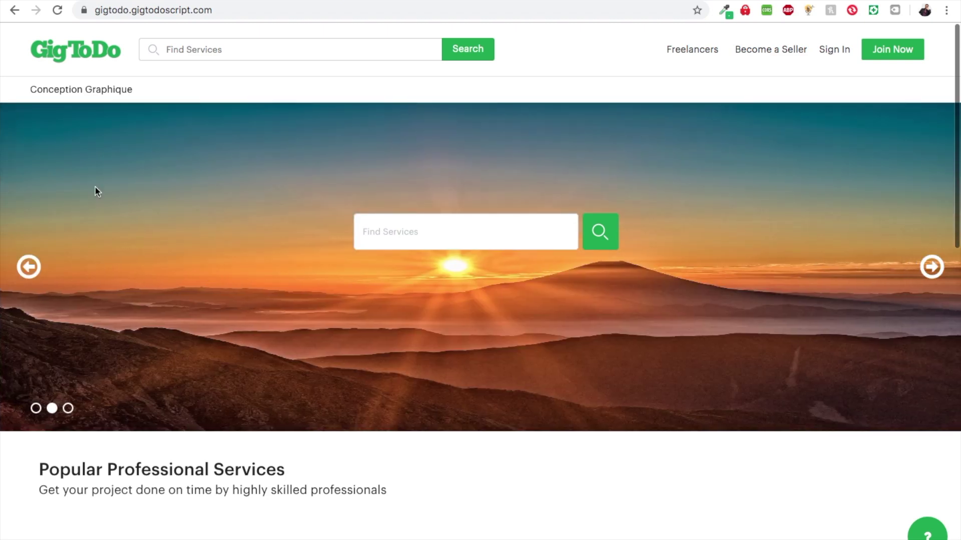
mouse_move(77, 97)
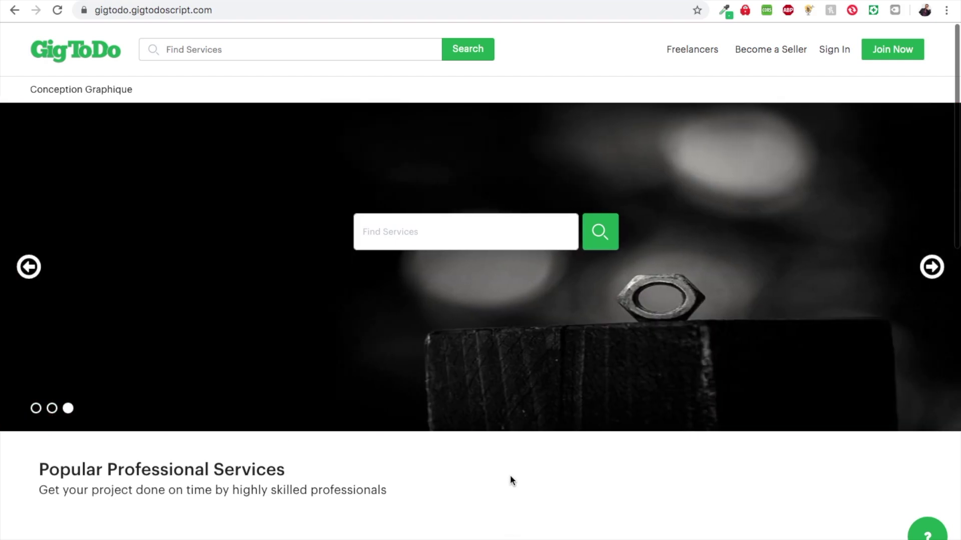
- Switch the storefront language back to English and view its Terms & Conditions page
scroll(510, 478, "down", 10)
scroll(513, 484, "down", 5)
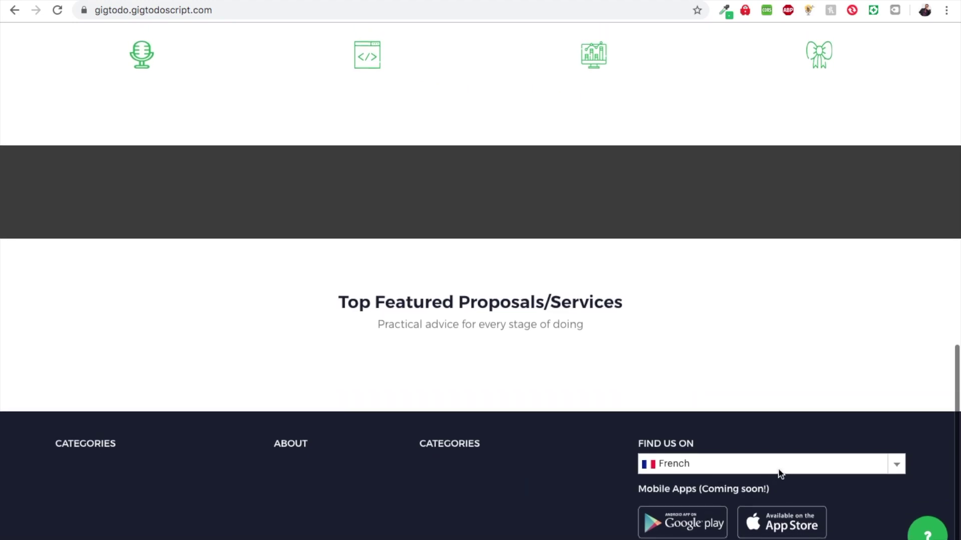
left_click(778, 471)
left_click(726, 485)
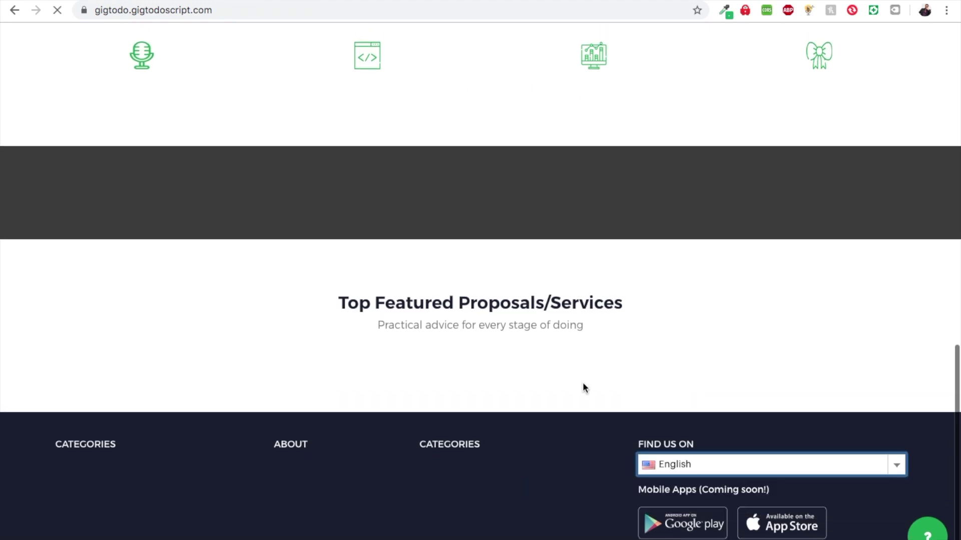
scroll(433, 388, "down", 10)
scroll(433, 389, "down", 15)
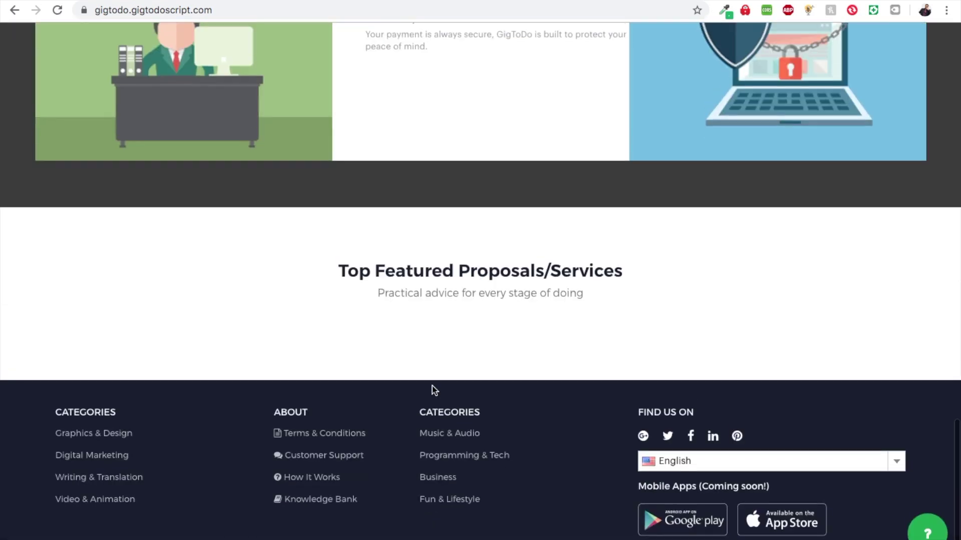
left_click(314, 439)
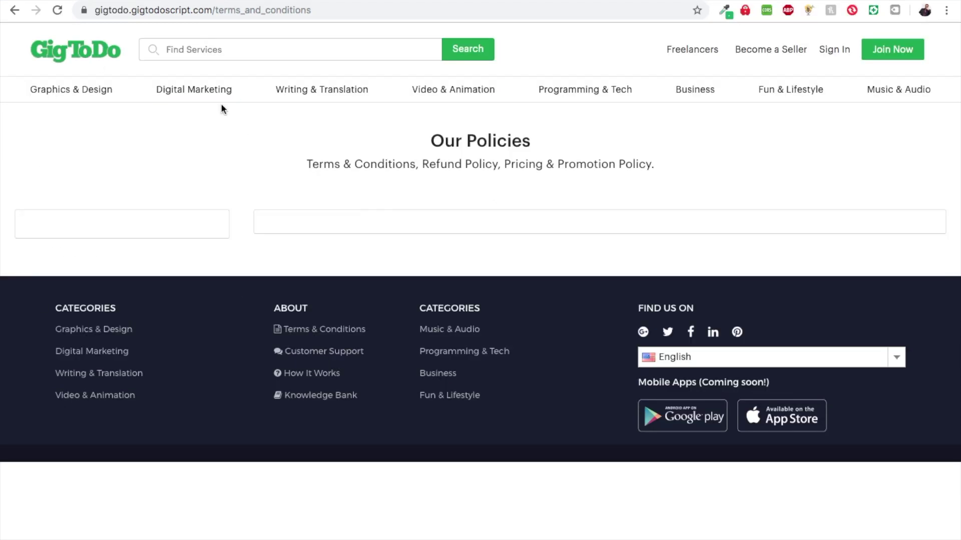
- Return to the admin site and open the list of all terms and conditions
left_click(140, 31)
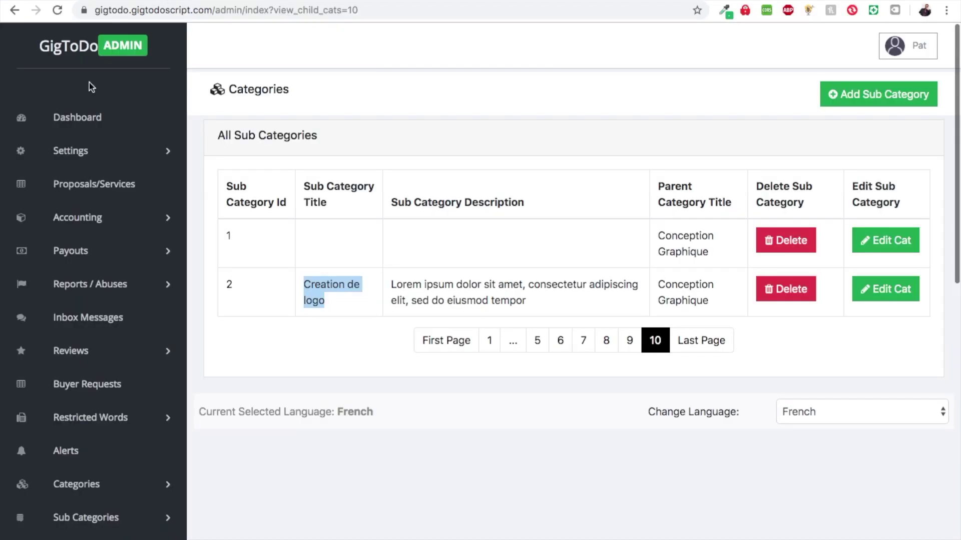
scroll(95, 435, "down", 4)
scroll(96, 436, "down", 5)
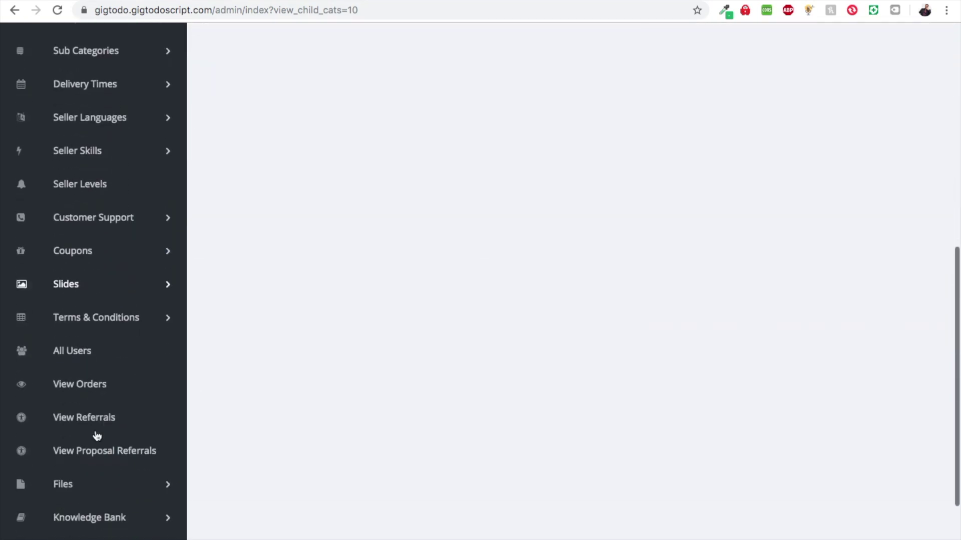
left_click(111, 314)
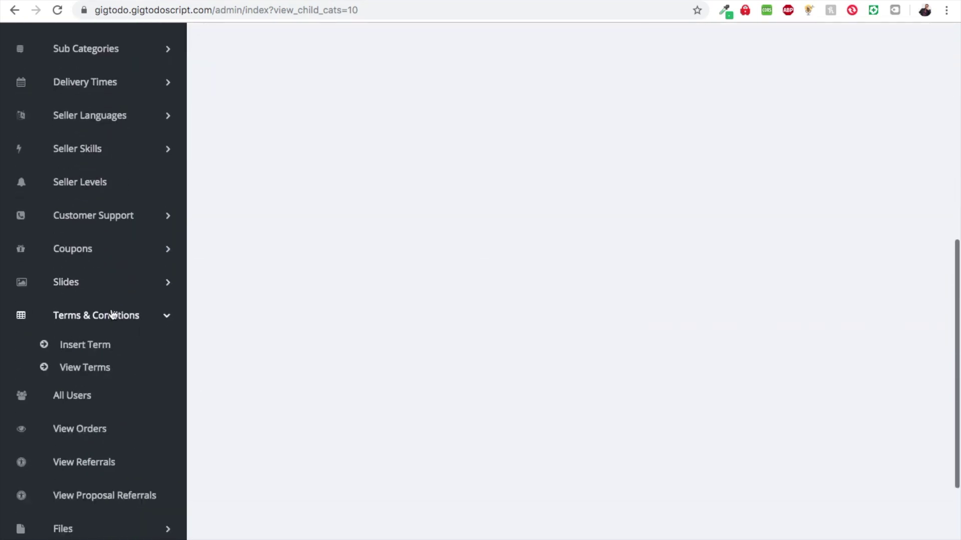
left_click(90, 370)
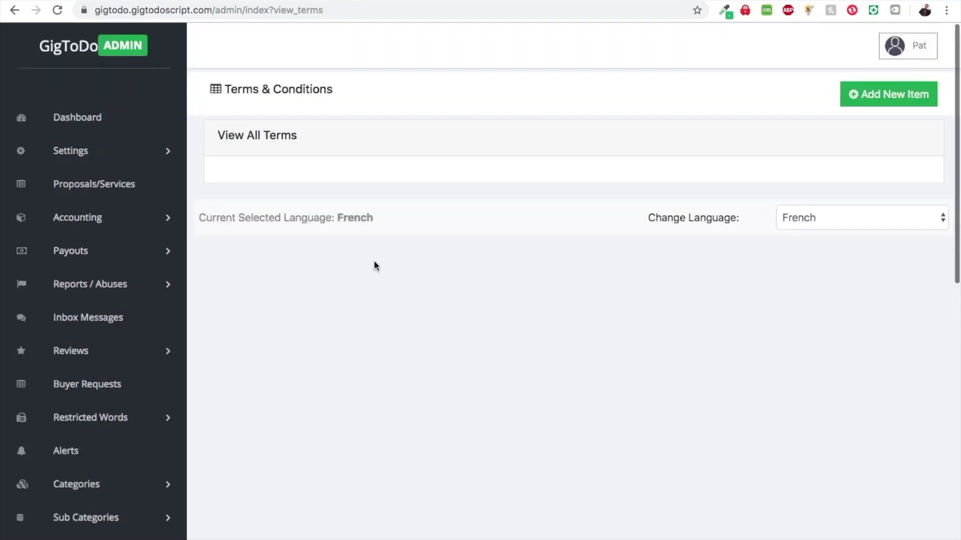
- Change the admin language to English and start a new term titled "Terms in English"
left_click(848, 218)
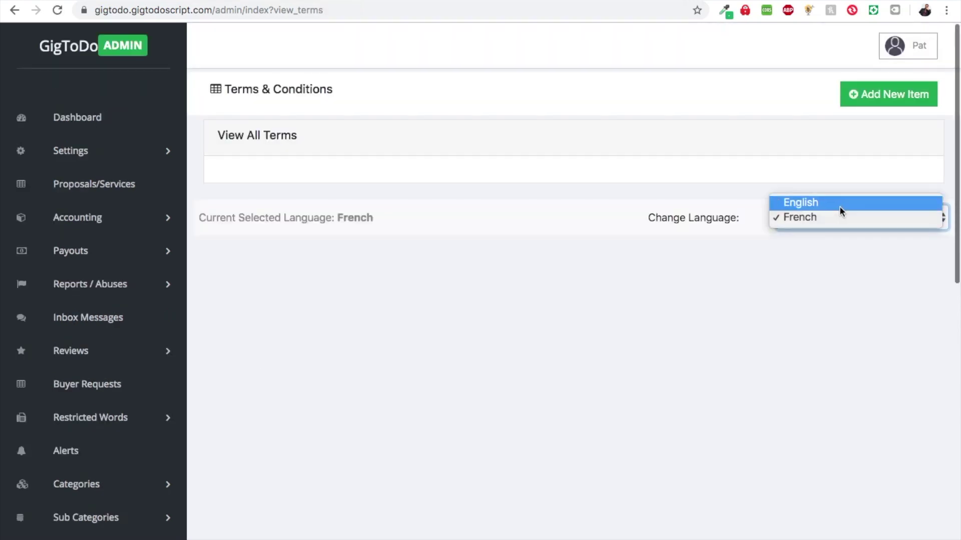
left_click(839, 205)
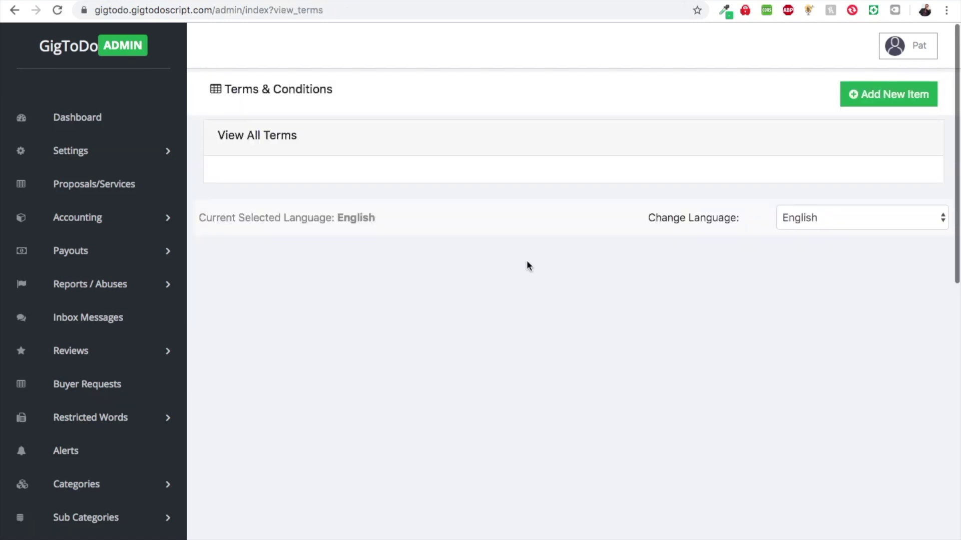
left_click(864, 106)
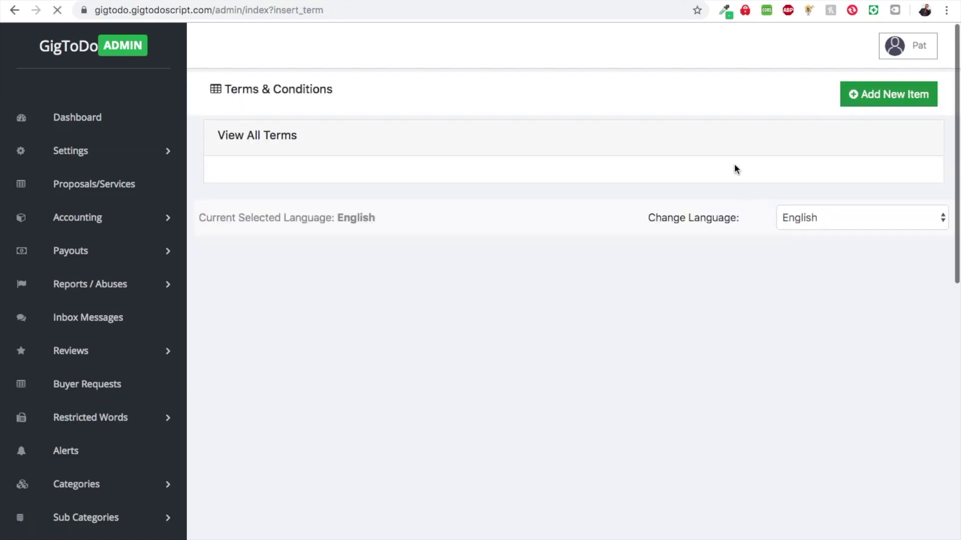
left_click(496, 172)
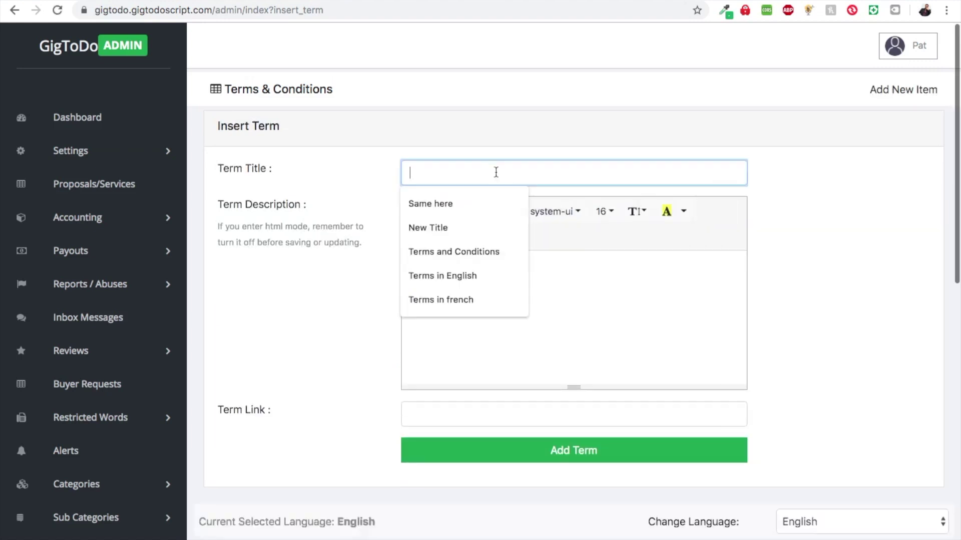
type("Ter")
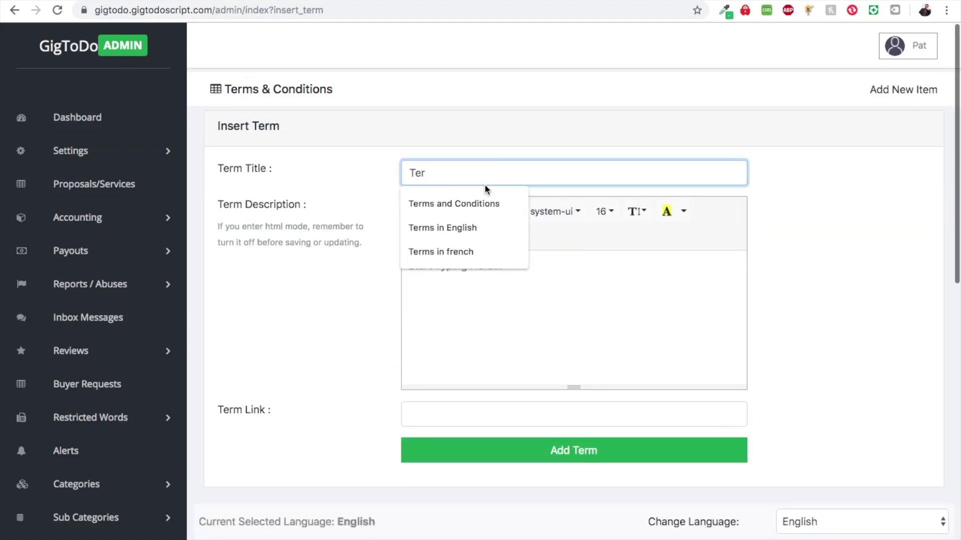
left_click(467, 231)
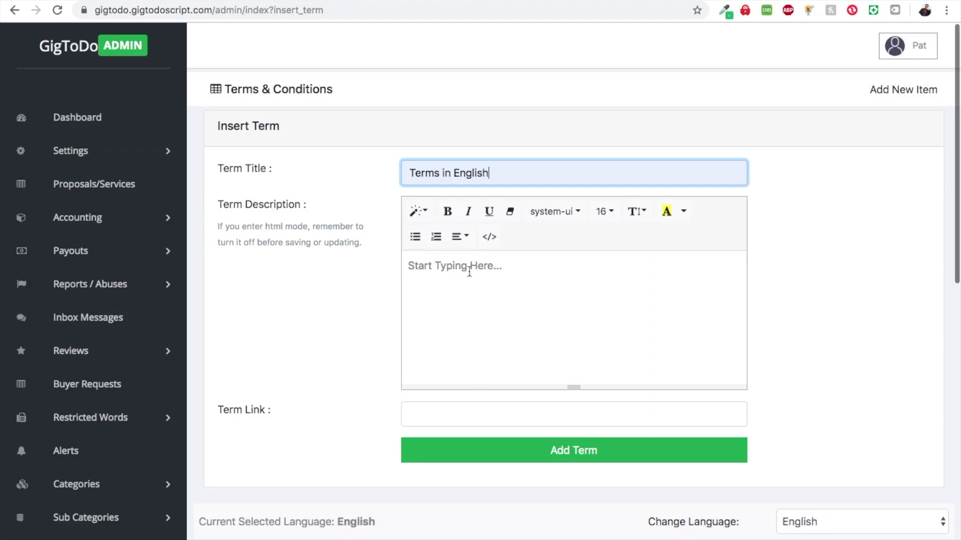
- Copy the full Lorem ipsum paragraph from loremipsum.io and return to the new term form
left_click(360, 7)
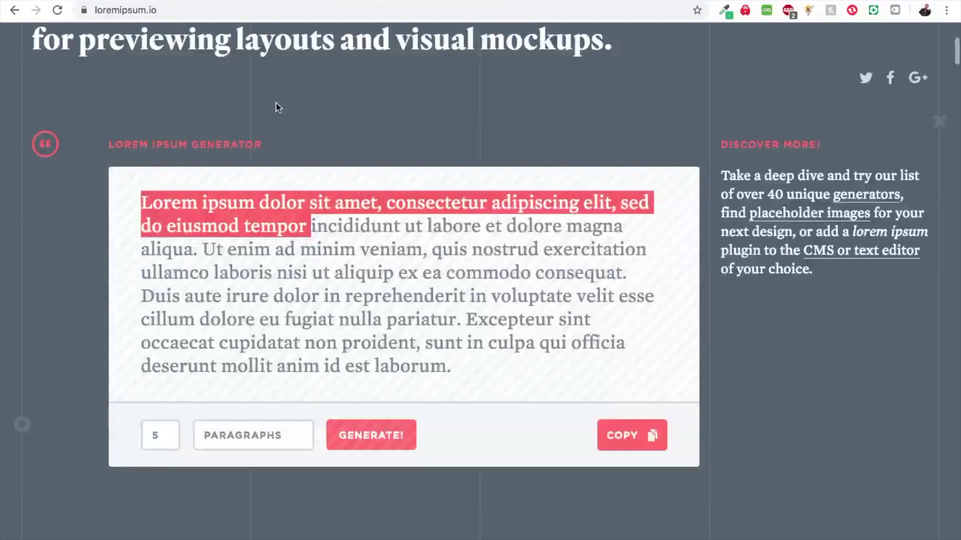
left_click(235, 227)
left_click_drag(141, 202, 490, 398)
key("ctrl+c")
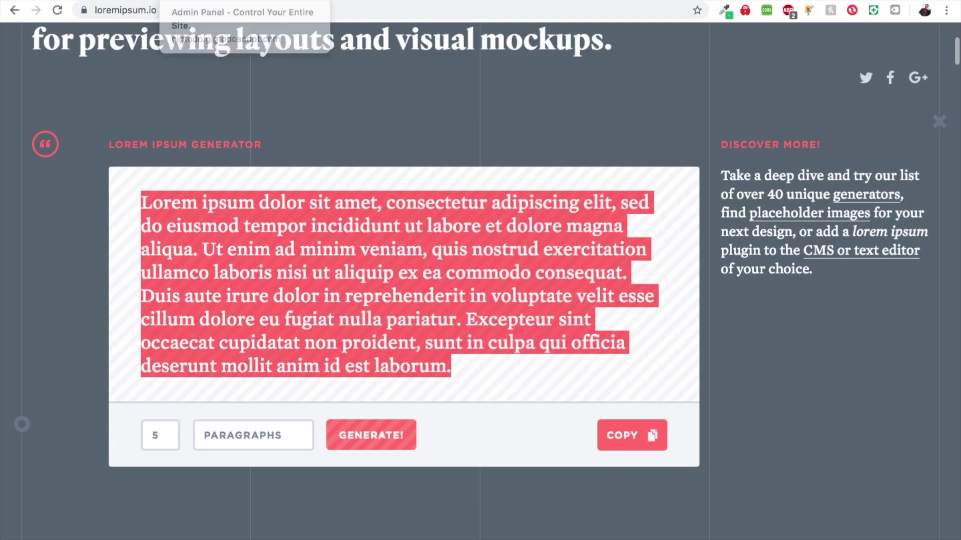
left_click(245, 8)
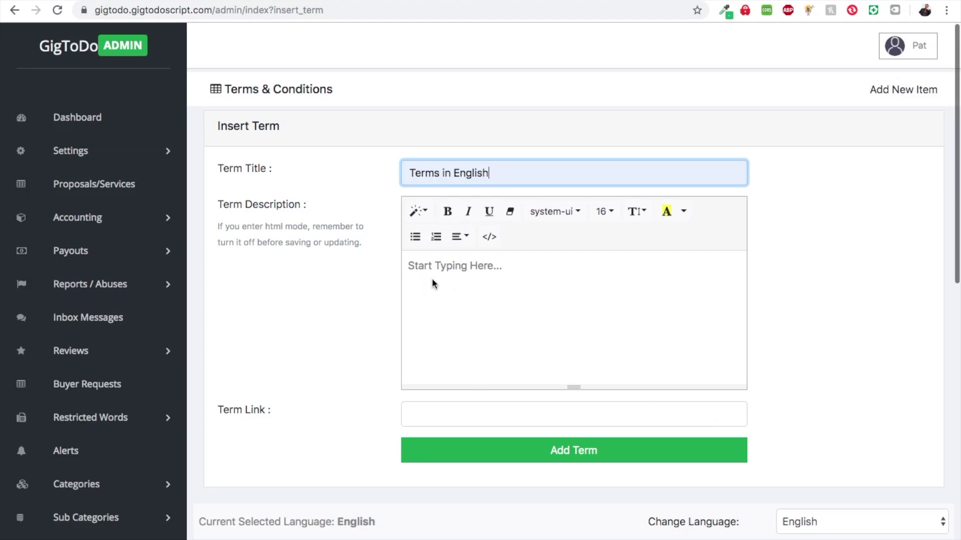
- Replace the term description's HTML code with the copied Lorem ipsum paragraph and turn HTML mode off
left_click(490, 237)
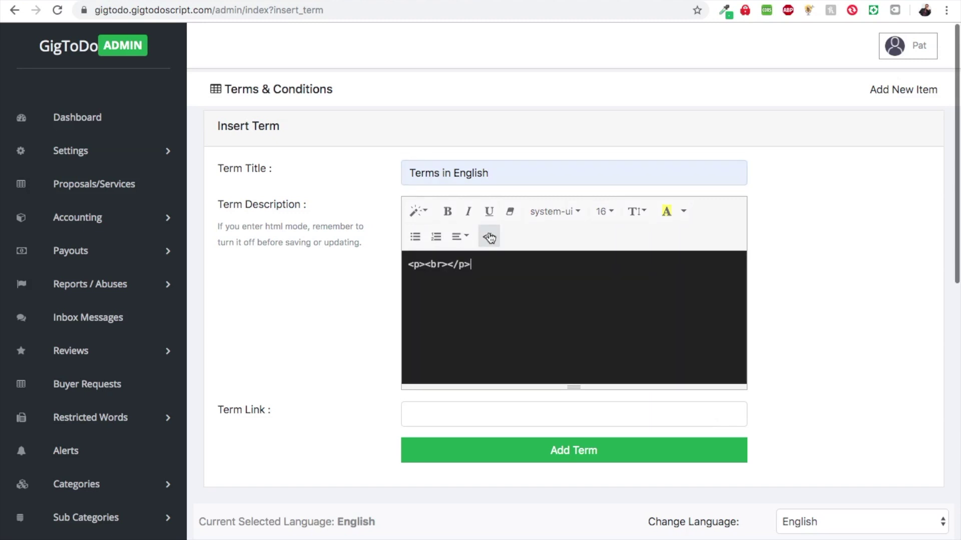
left_click(496, 259)
key("ctrl+a")
key("ctrl+v")
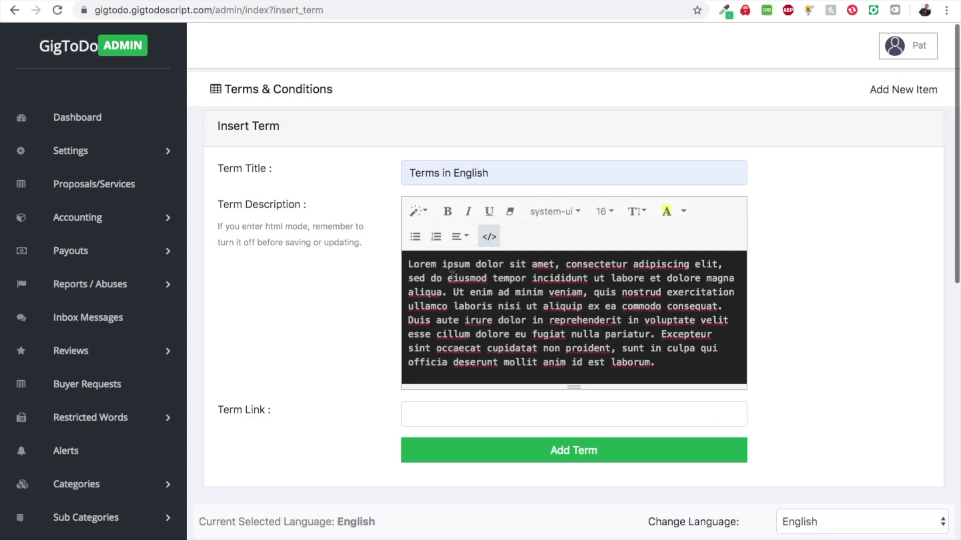
left_click(489, 237)
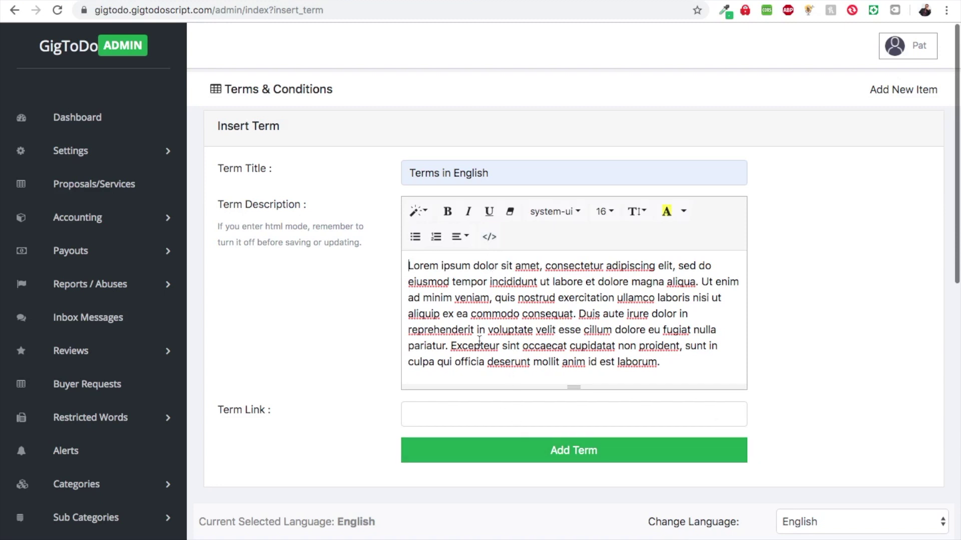
- Set the term link to "#", make sure HTML mode is off for the description, and add the term
left_click(489, 240)
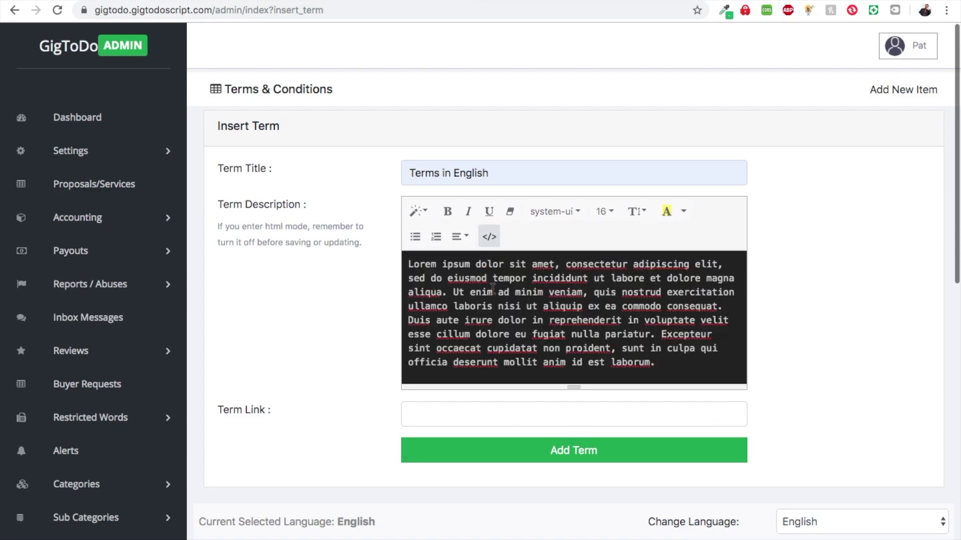
left_click(458, 416)
type("#")
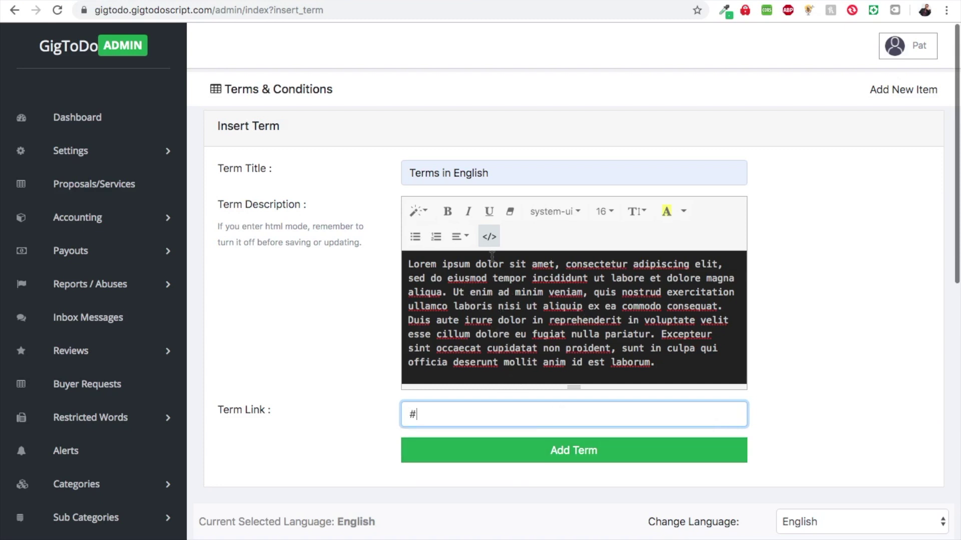
left_click(490, 239)
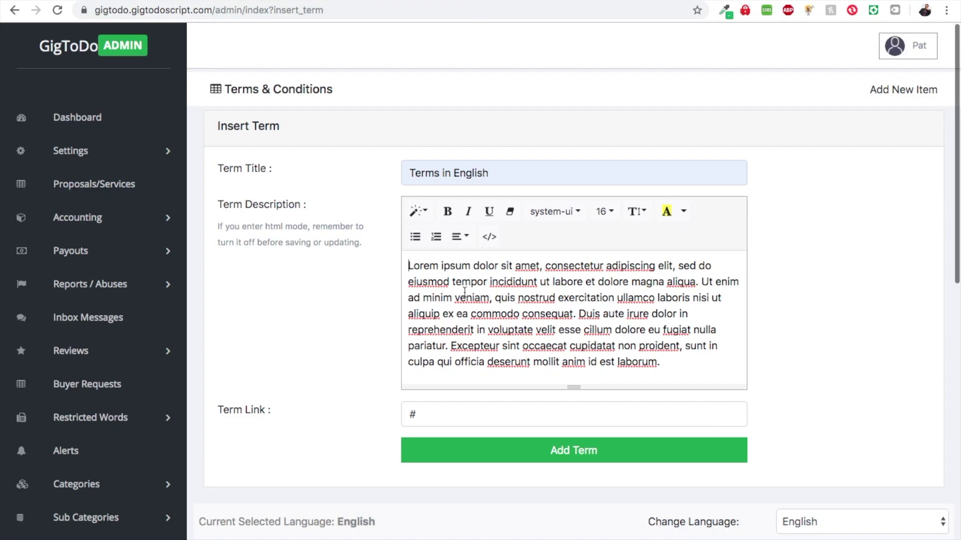
left_click(489, 237)
left_click(489, 237)
scroll(508, 403, "down", 1)
left_click(541, 414)
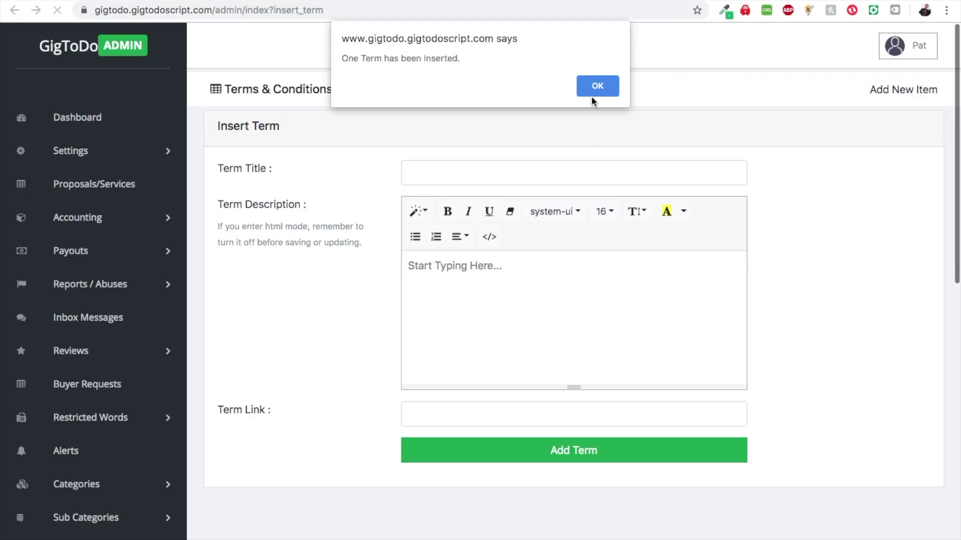
- Acknowledge the added term and reload the marketplace's terms and conditions page to check the English term
left_click(591, 94)
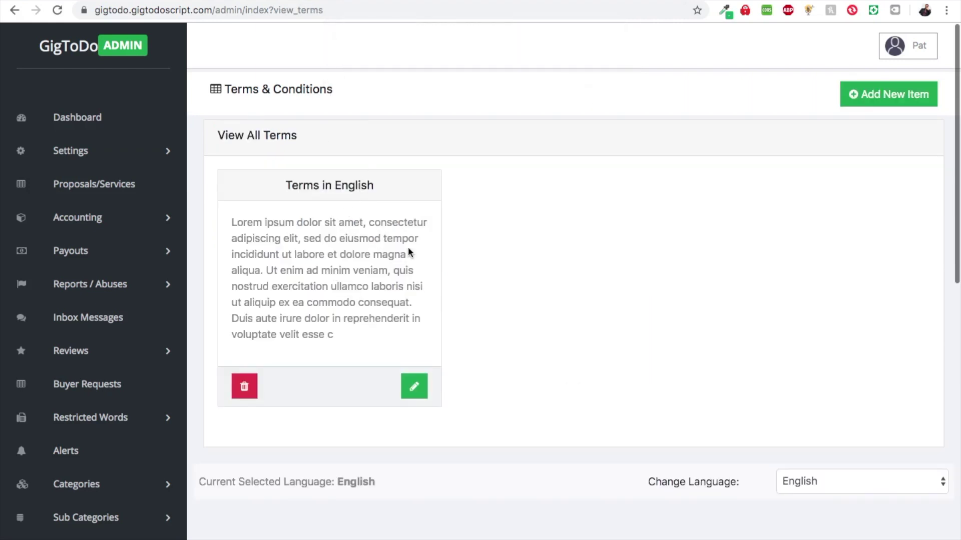
left_click(113, 2)
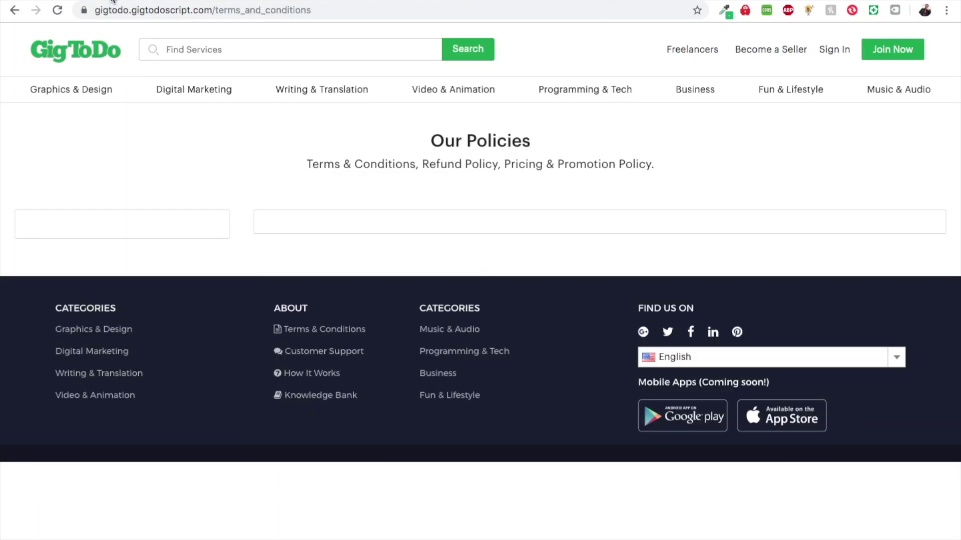
left_click(57, 10)
mouse_move(103, 102)
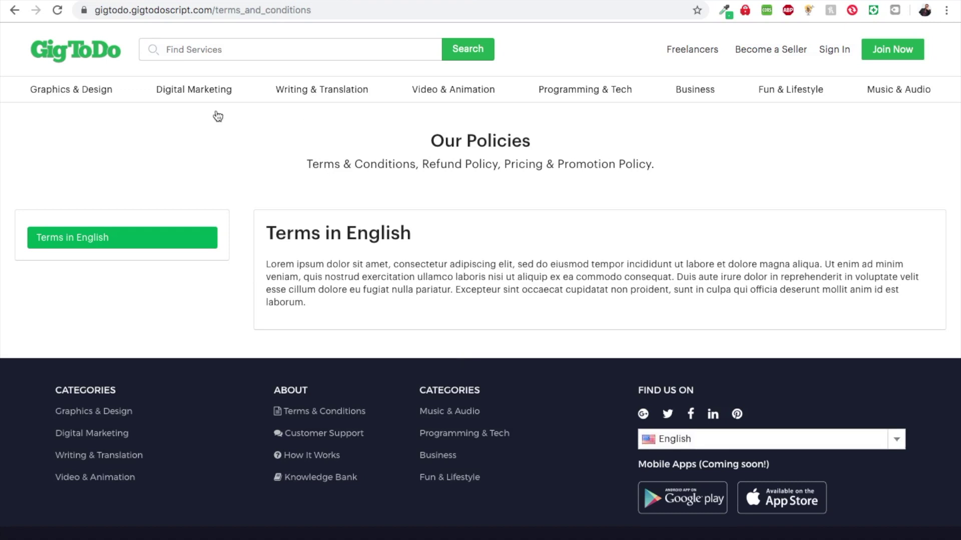
mouse_move(210, 98)
- Return to the admin site, change its language to French and start a new term titled "Terms in french"
left_click(200, 0)
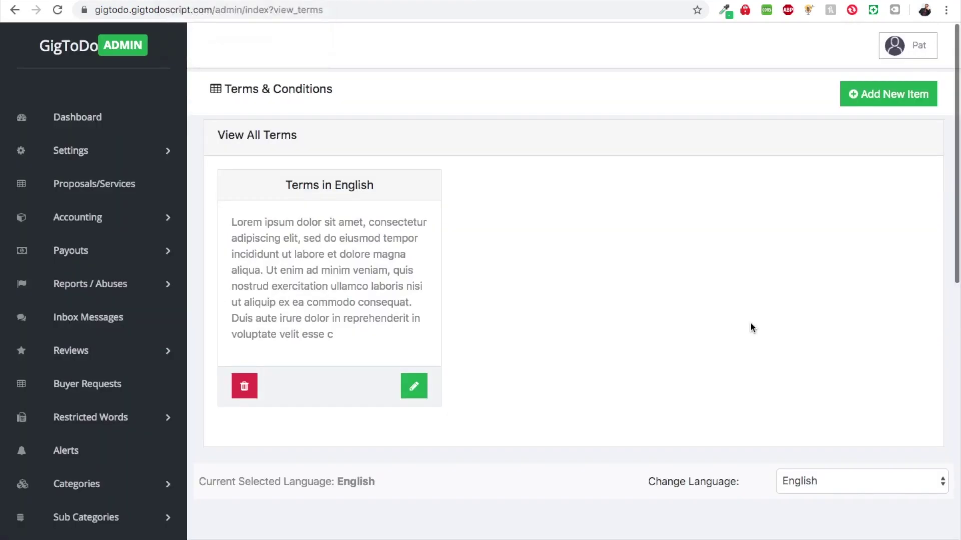
left_click(834, 481)
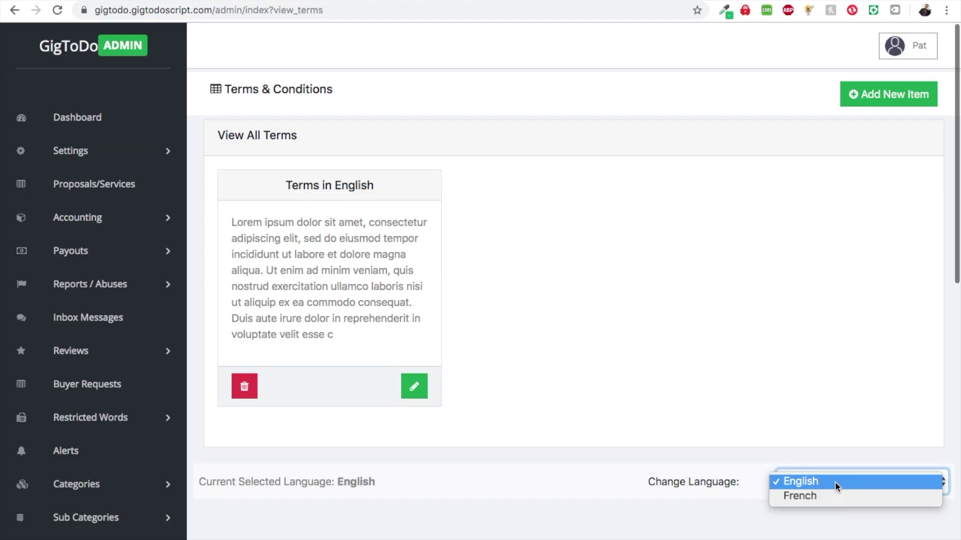
left_click(827, 497)
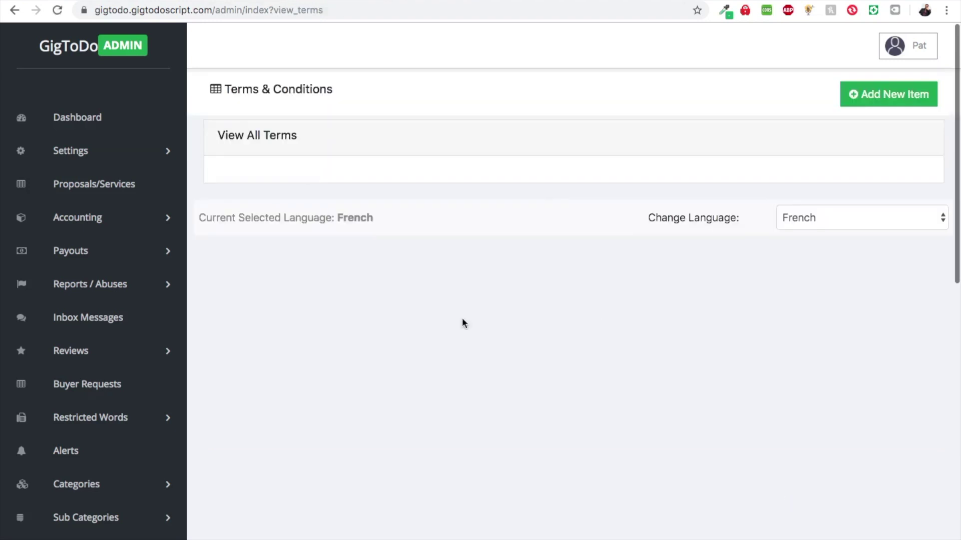
left_click(882, 105)
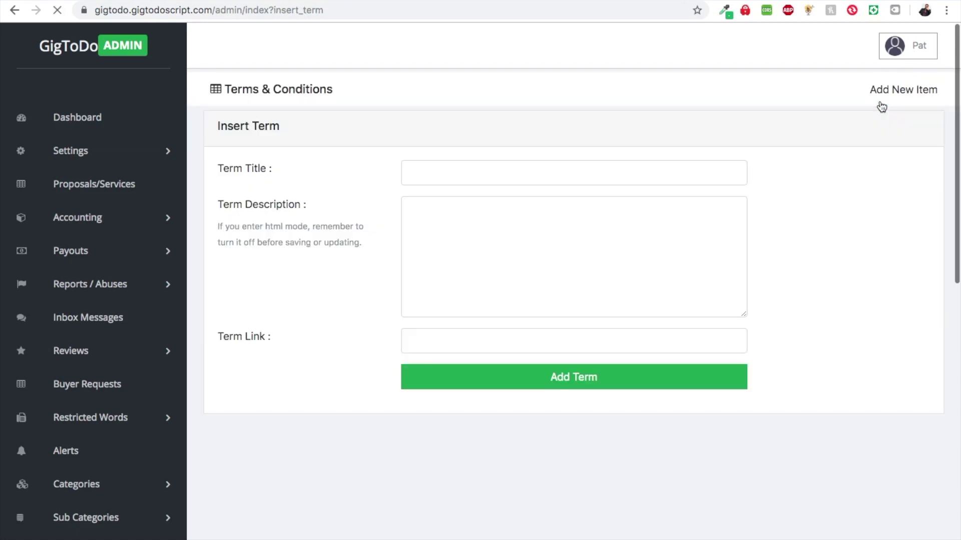
left_click(568, 172)
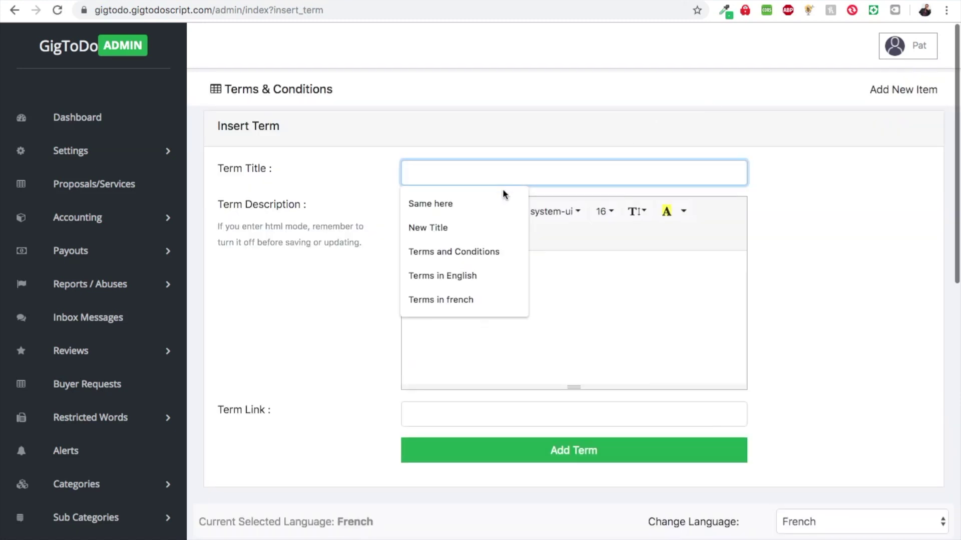
left_click(443, 300)
- Fill the French term's description with the copied Lorem ipsum paragraph, replacing its HTML code with plain text, and turn HTML mode off
left_click(465, 301)
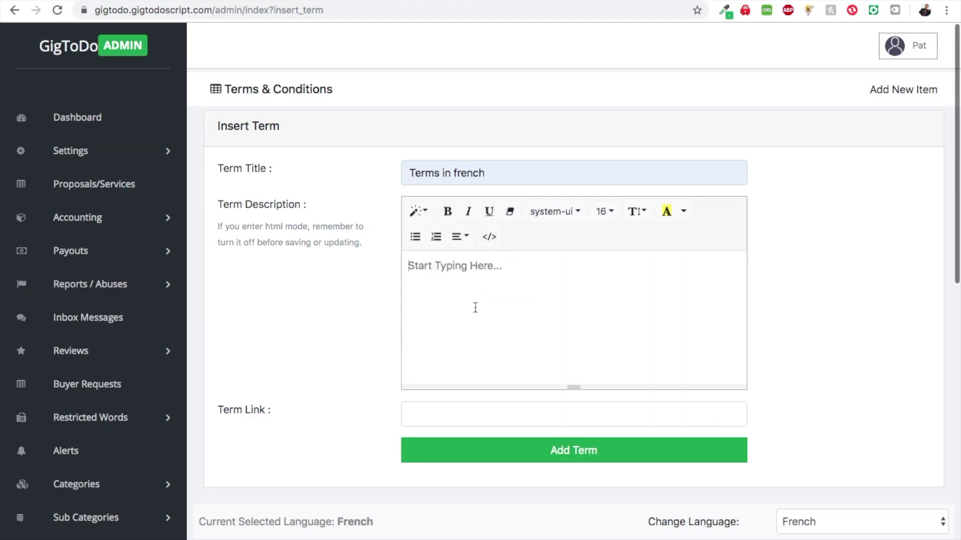
key("ctrl+v")
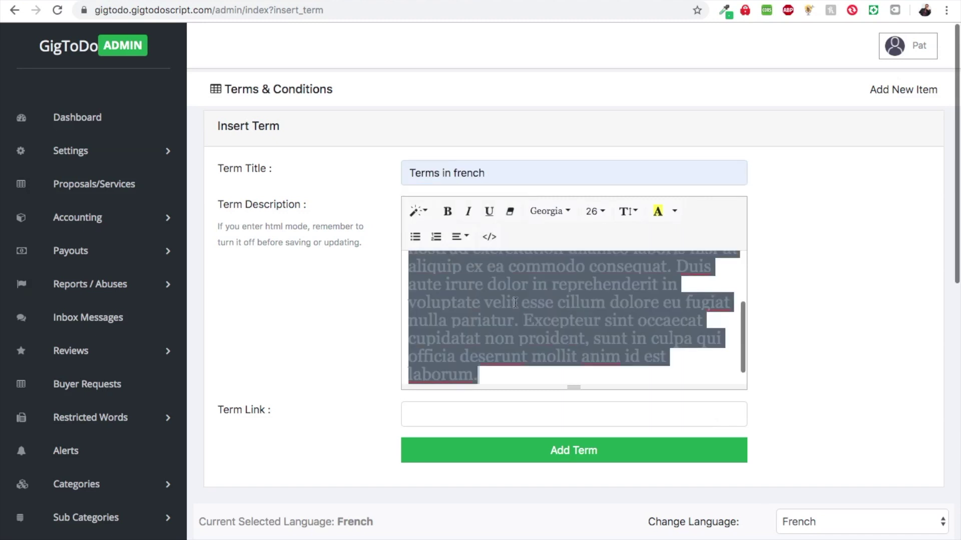
left_click(489, 237)
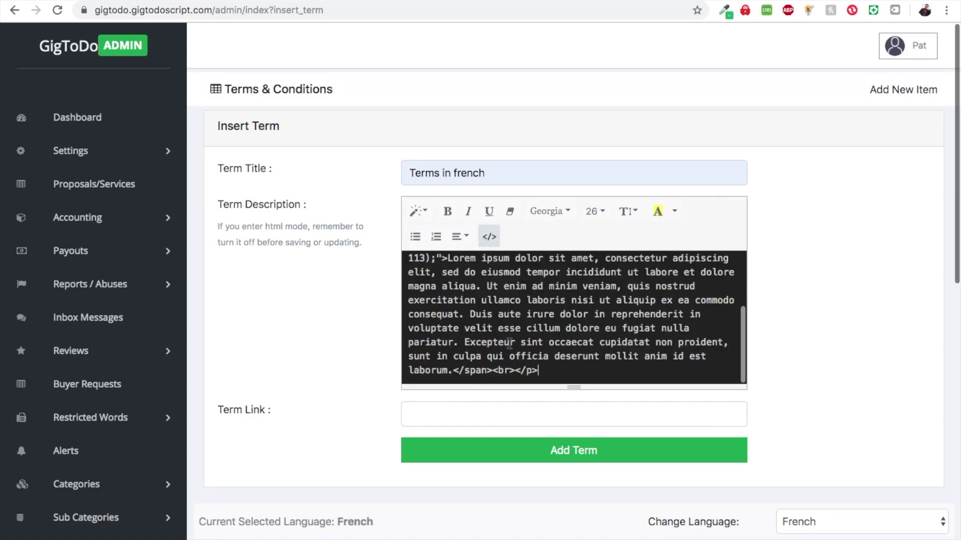
key("ctrl+a")
key("ctrl+v")
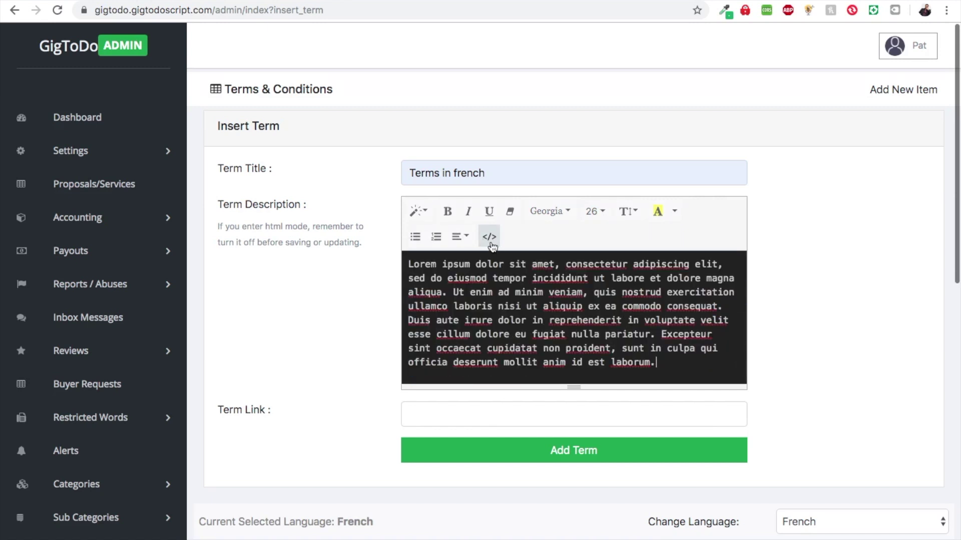
left_click(490, 237)
- Set the French term's link to "#", add the term and acknowledge the insertion
left_click(476, 414)
type("#")
left_click(534, 454)
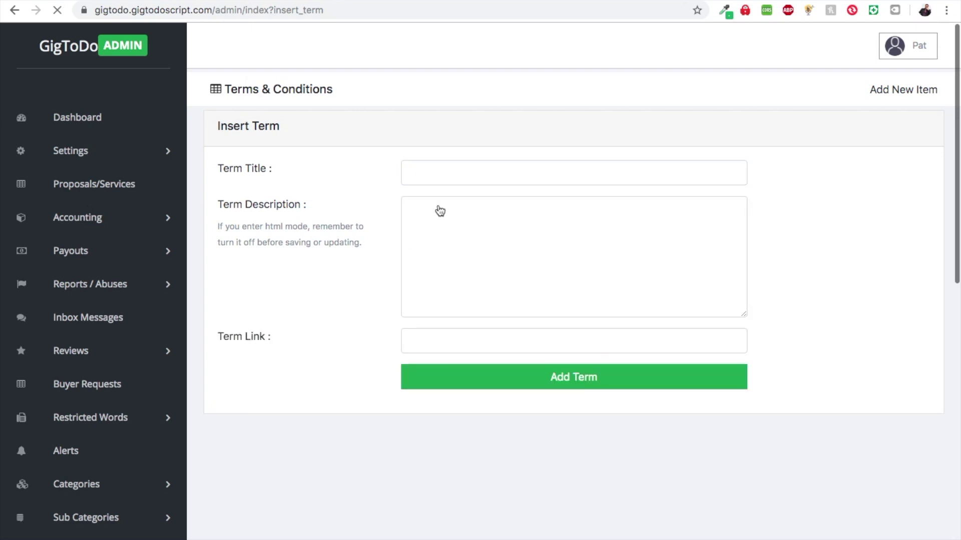
left_click(595, 88)
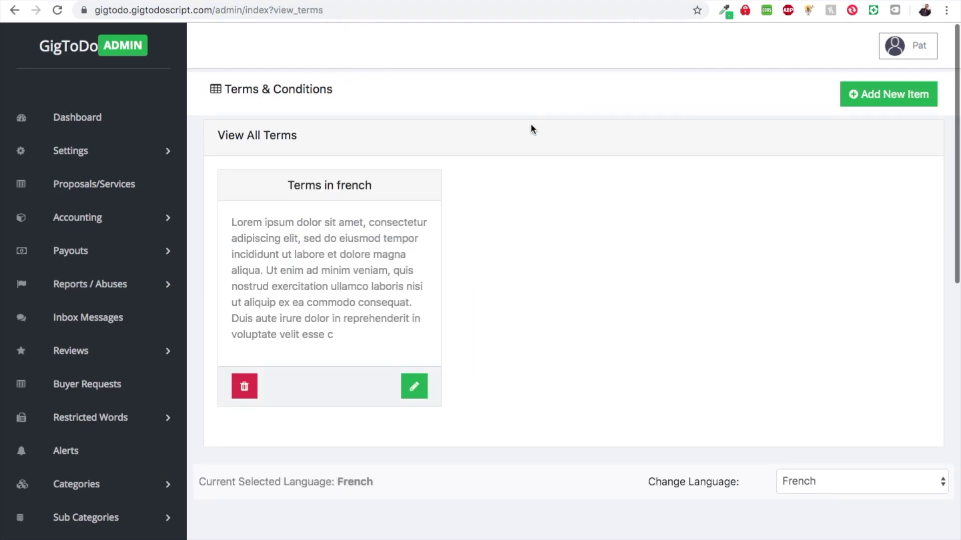
- Reload the marketplace's terms and conditions page and switch the site language to French to check the French term
left_click(60, 6)
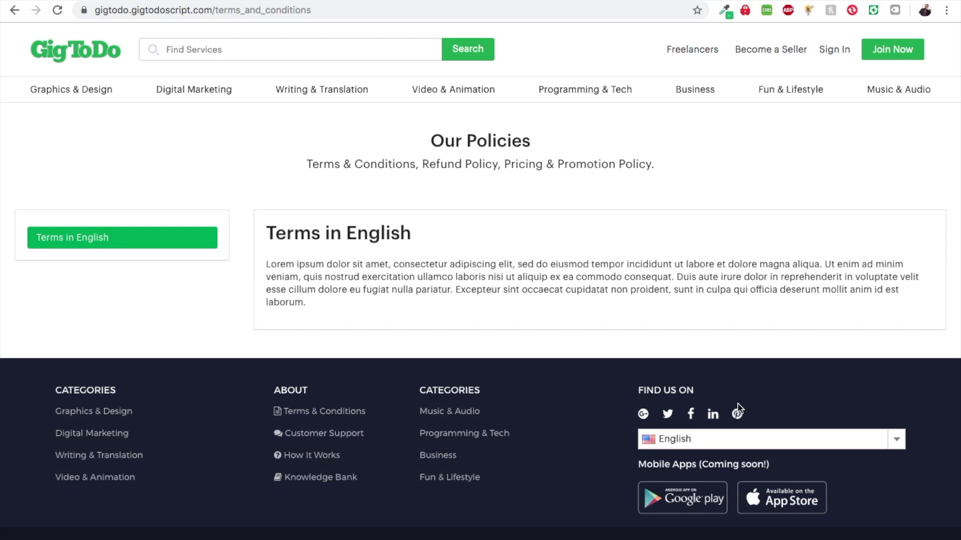
left_click(57, 10)
left_click(736, 443)
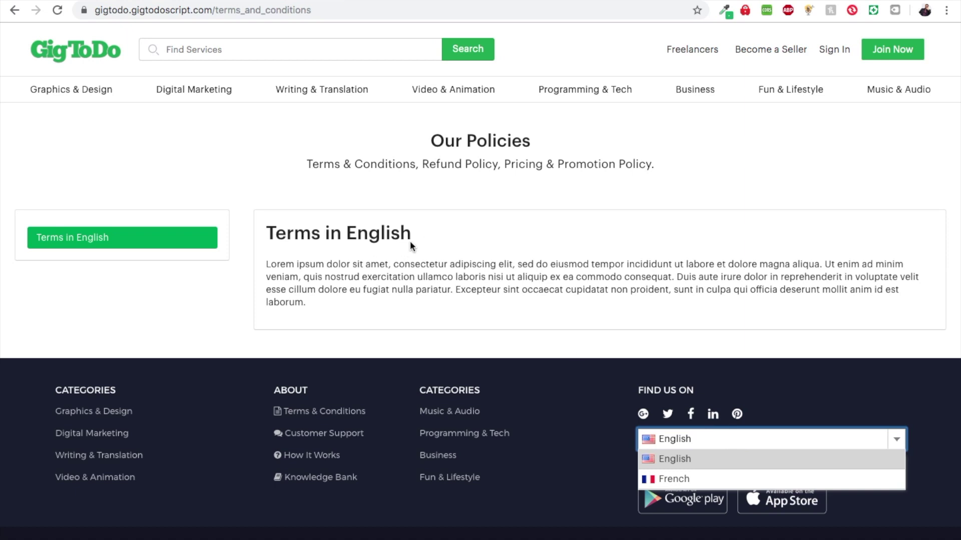
left_click(704, 479)
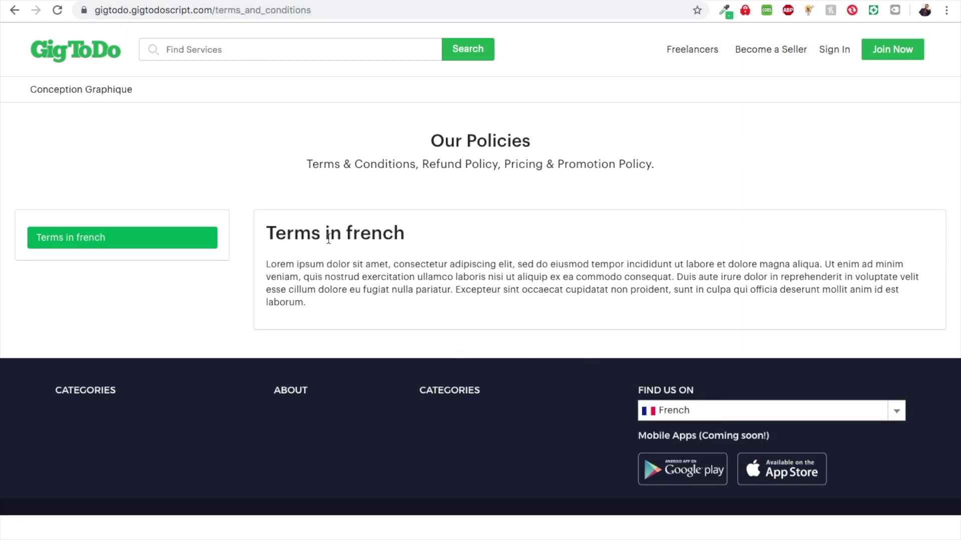
- Switch the marketplace back to English and open its Customer Support page
left_click(225, 1)
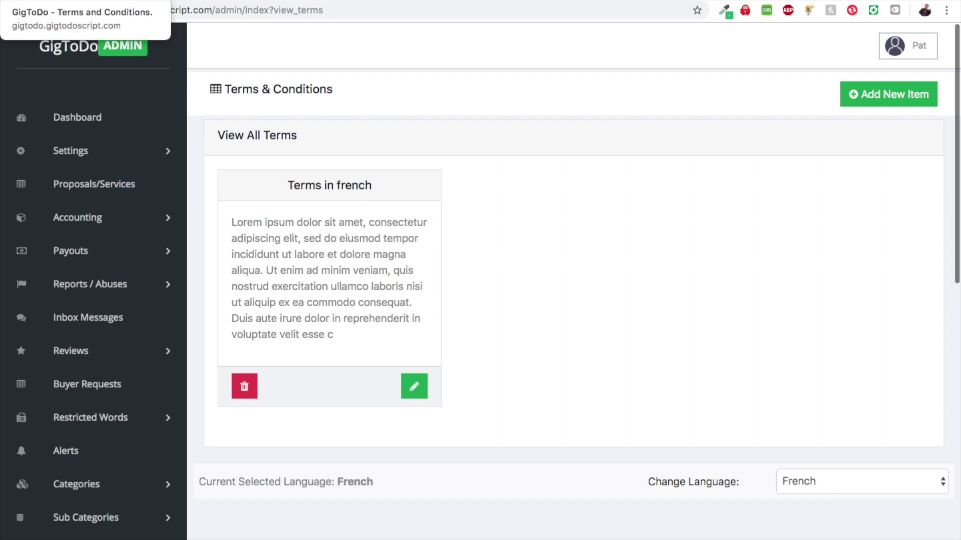
left_click(60, 1)
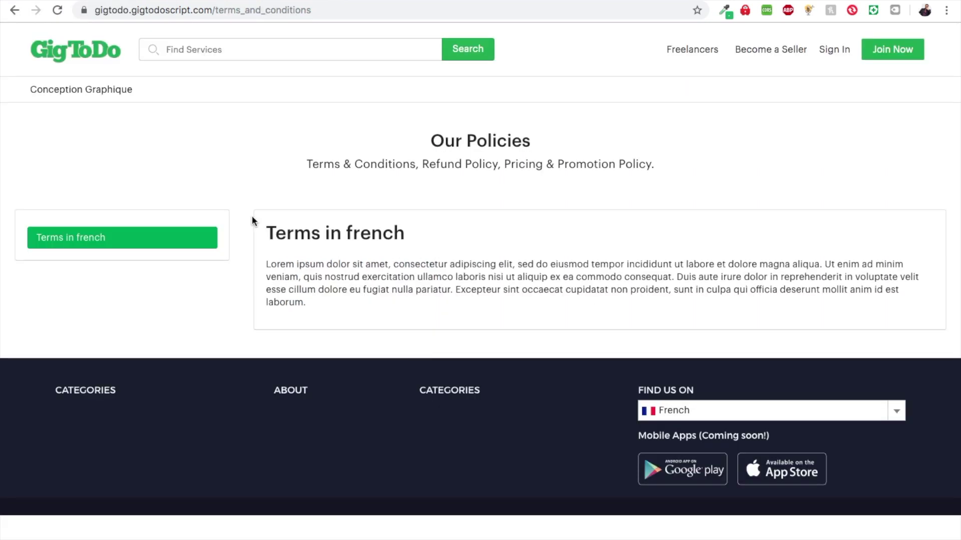
left_click(768, 408)
left_click(704, 429)
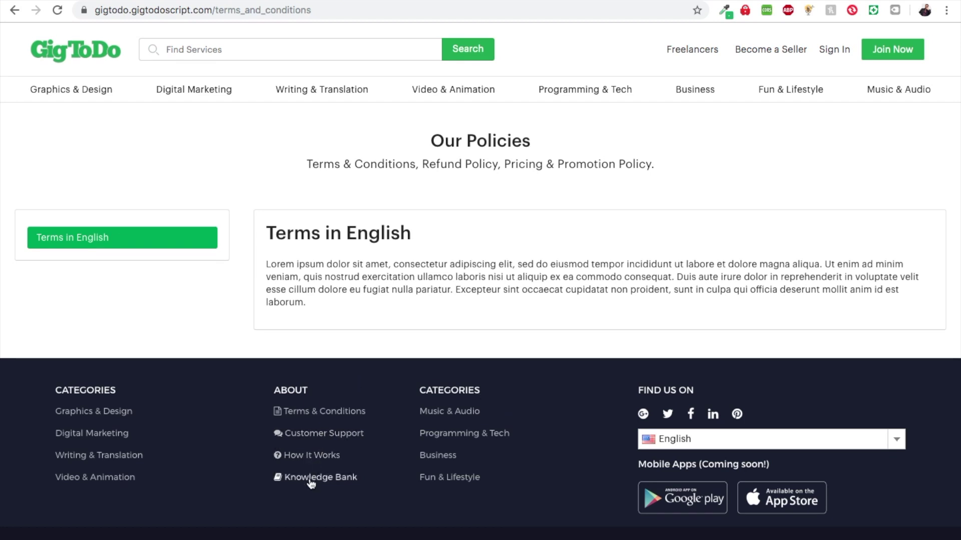
left_click(321, 435)
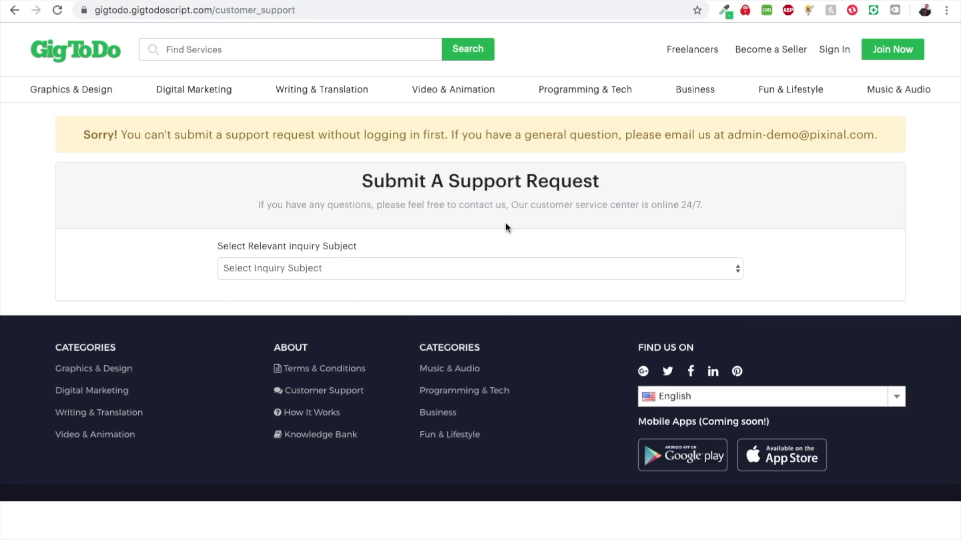
- Open the customer support settings in the admin site and change the admin language to English
left_click(220, 0)
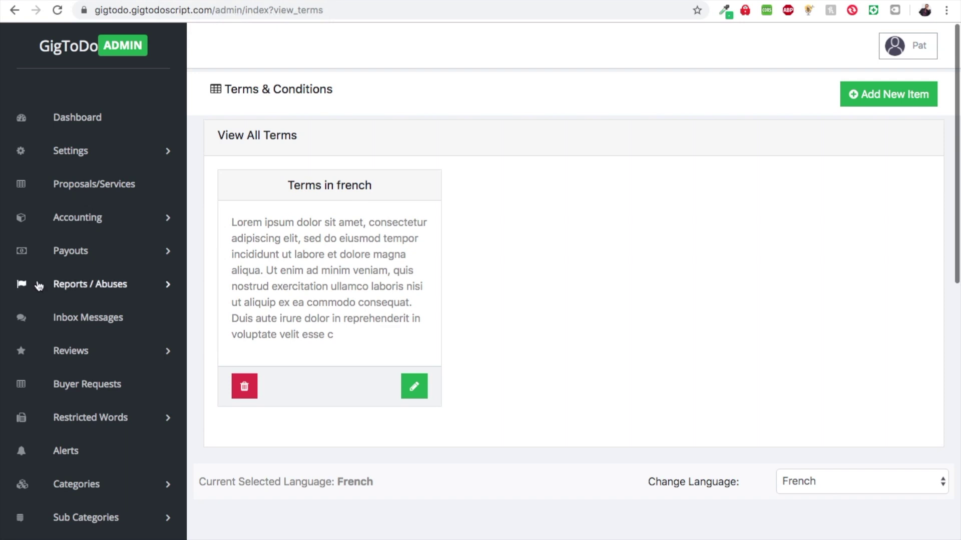
scroll(39, 285, "down", 4)
scroll(160, 348, "down", 5)
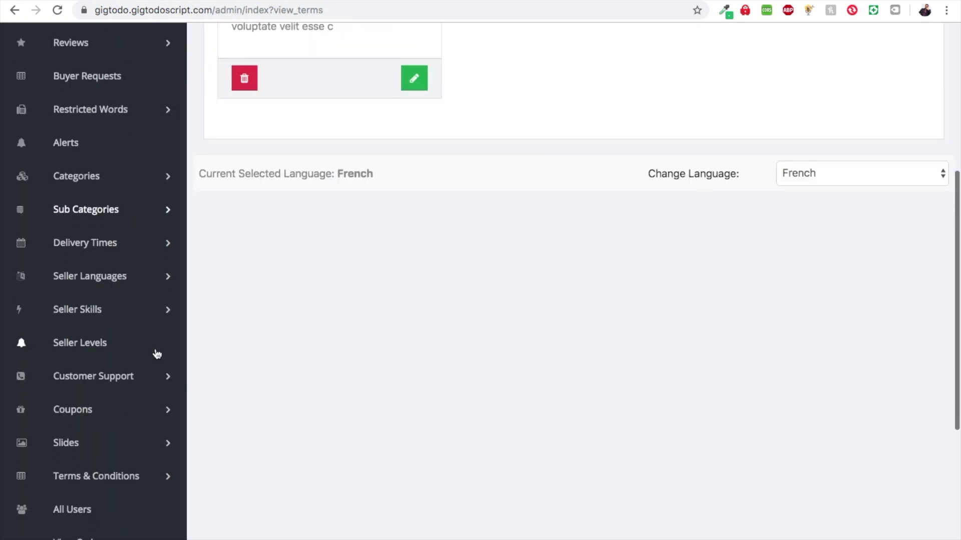
left_click(136, 378)
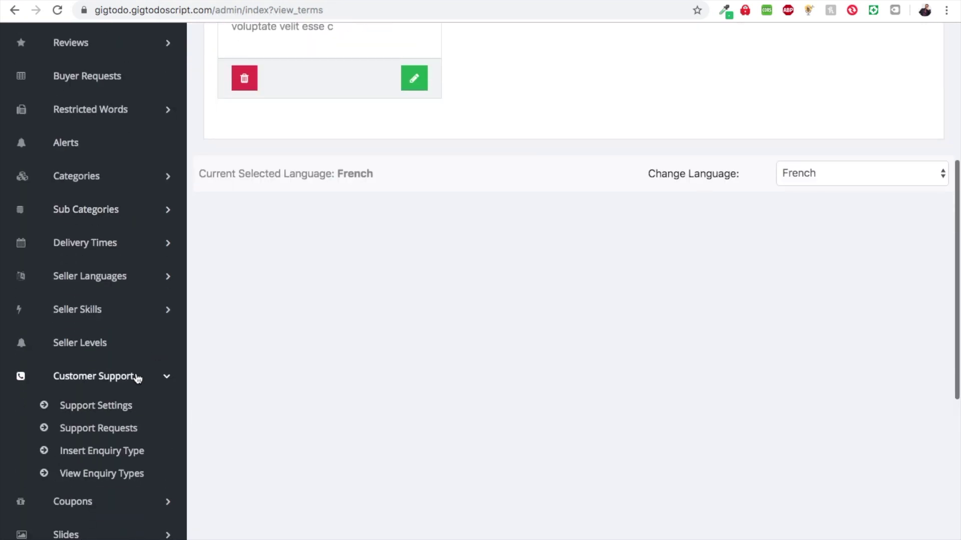
left_click(107, 407)
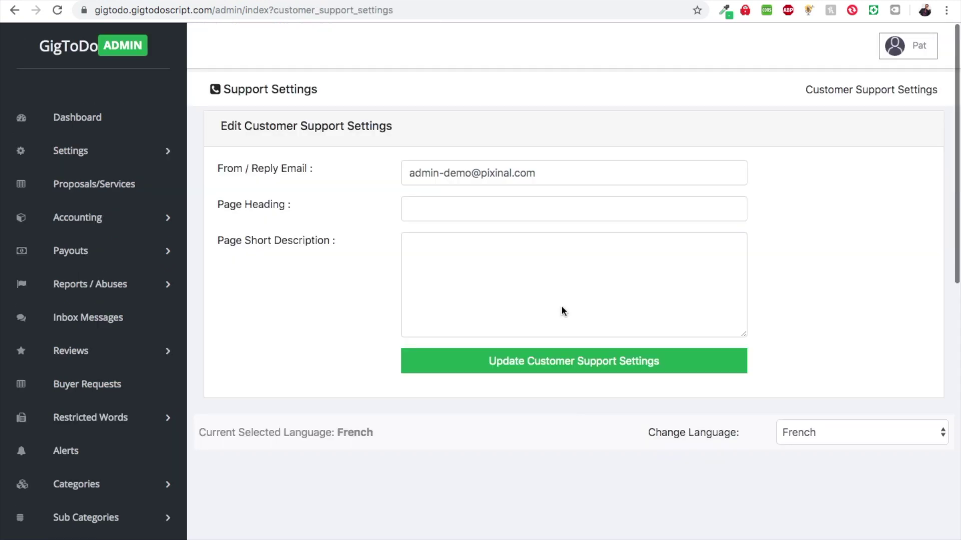
left_click(809, 434)
left_click(800, 418)
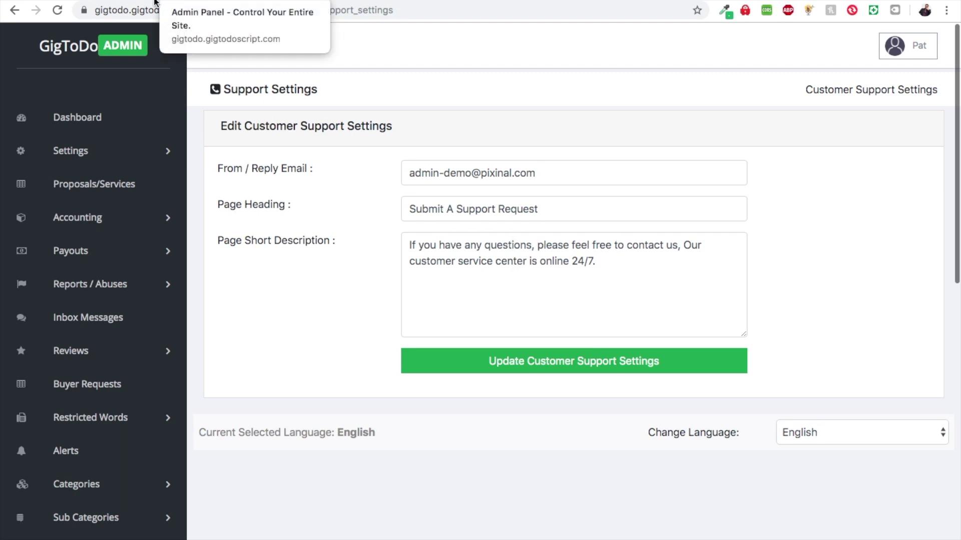
- Compare the contact email on the marketplace's support page with the From / Reply Email in the admin's customer support settings
left_click(75, 1)
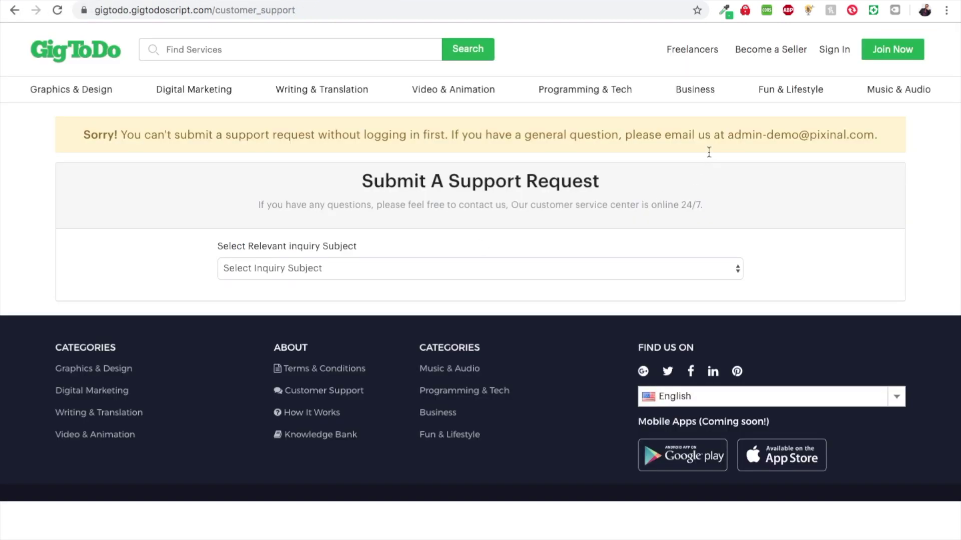
left_click_drag(728, 133, 869, 138)
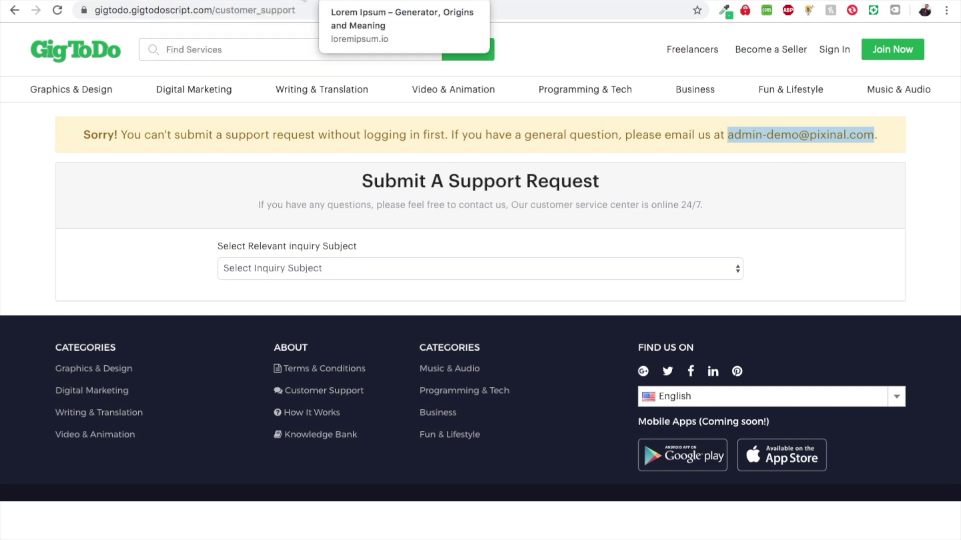
left_click(211, 1)
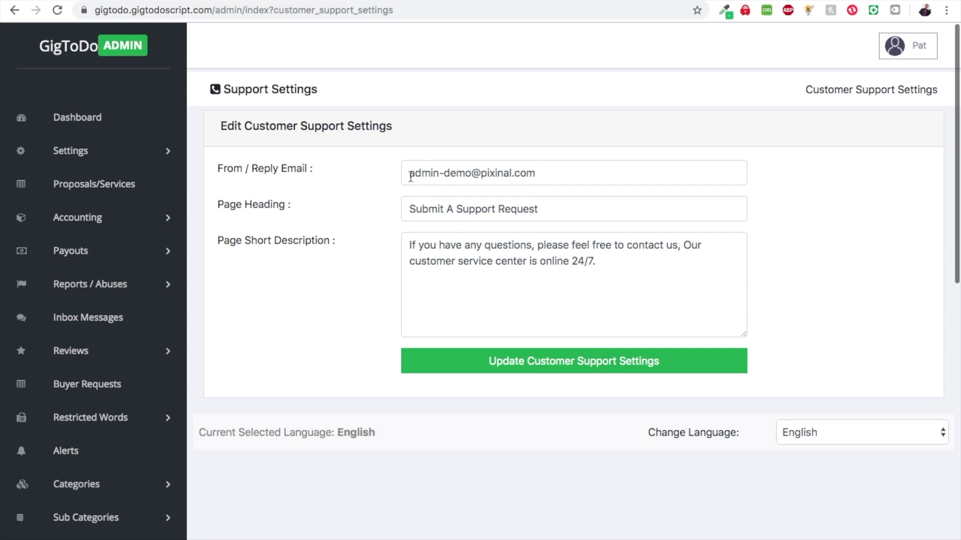
left_click_drag(411, 177, 545, 204)
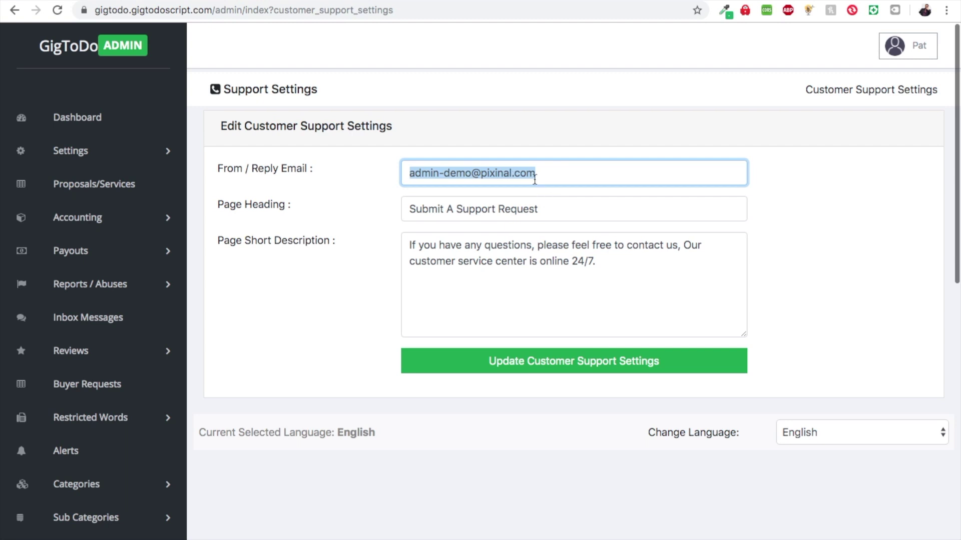
left_click(854, 431)
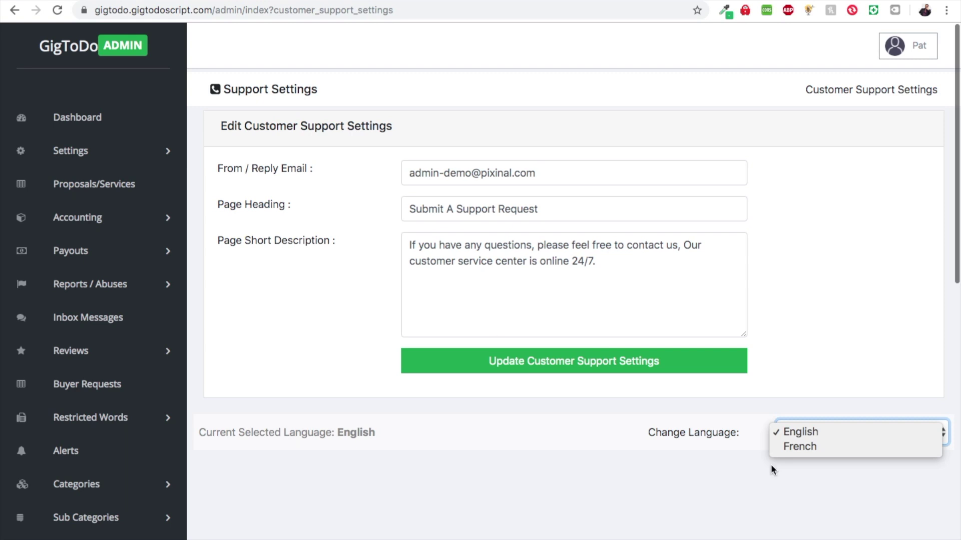
left_click(603, 420)
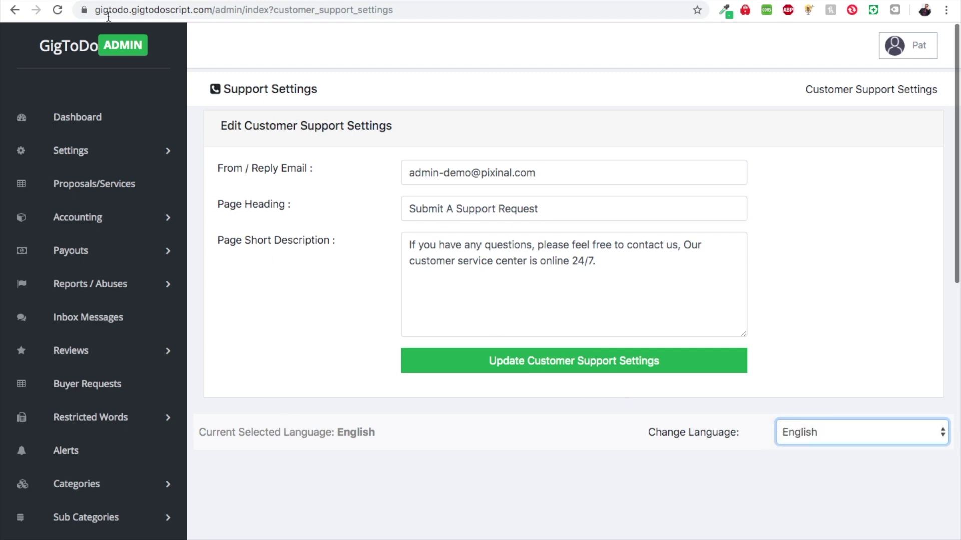
- Return the marketplace to its home page and open the French language settings from the admin site's language list
left_click(107, 1)
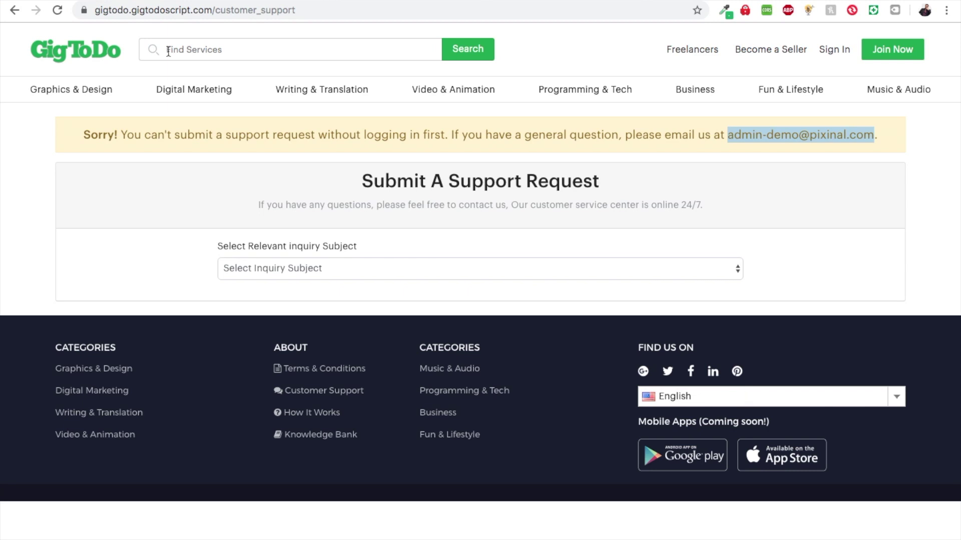
left_click(90, 56)
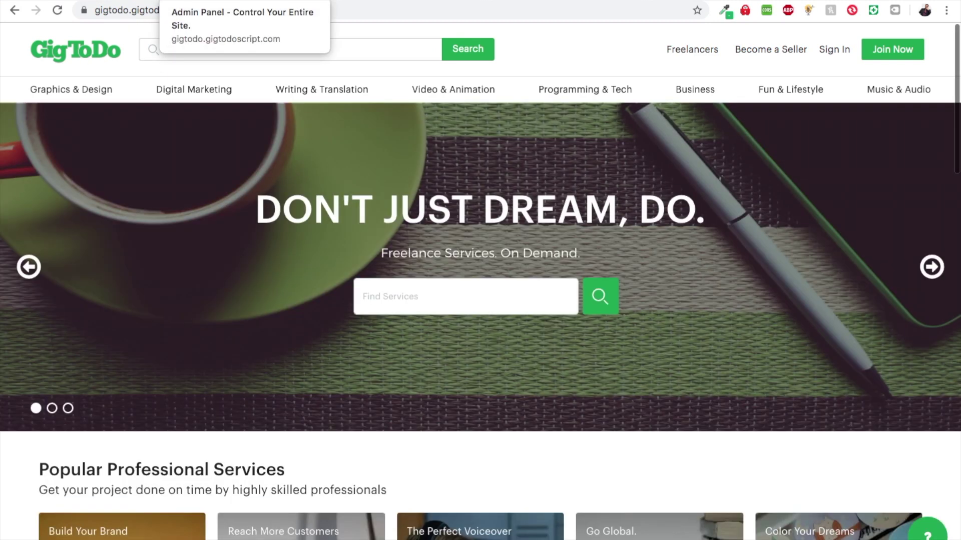
left_click(210, 1)
scroll(118, 279, "down", 12)
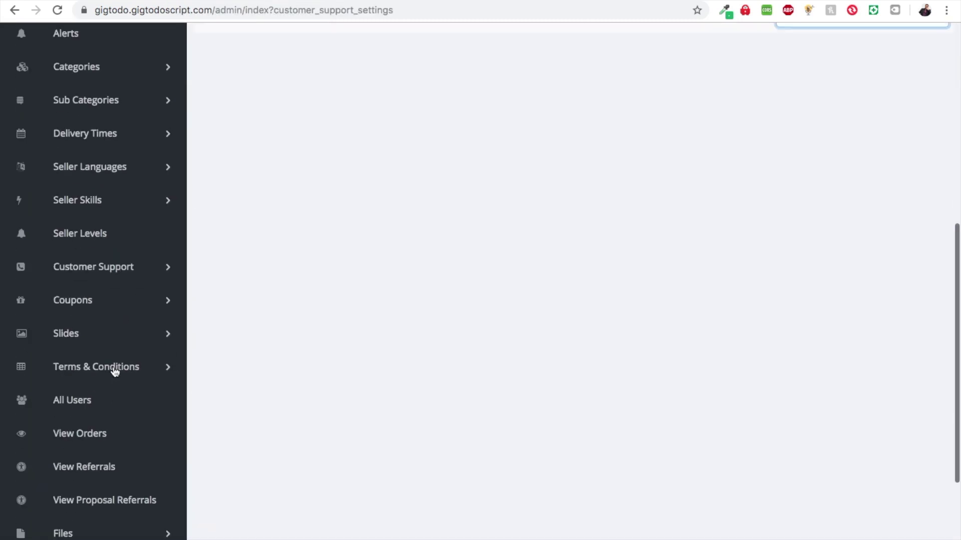
left_click(106, 449)
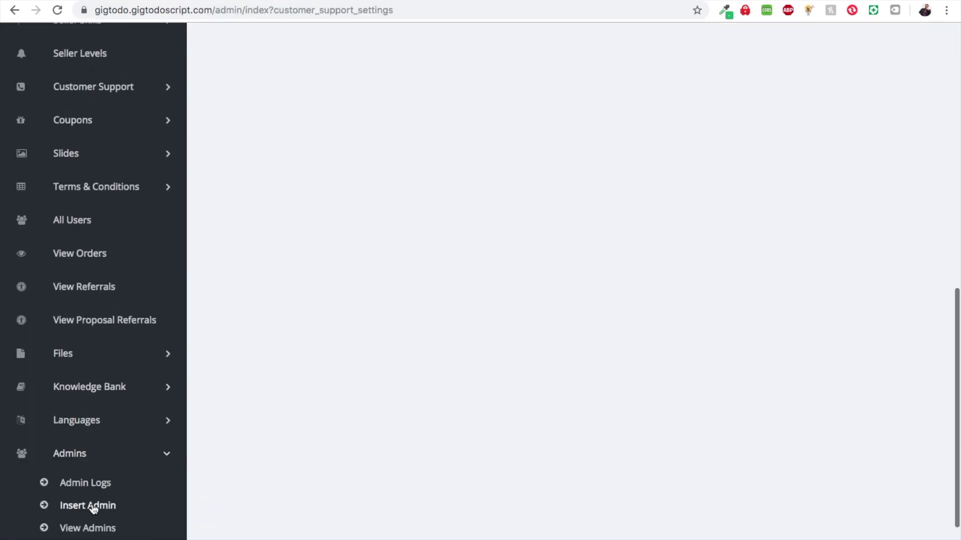
scroll(93, 508, "down", 1)
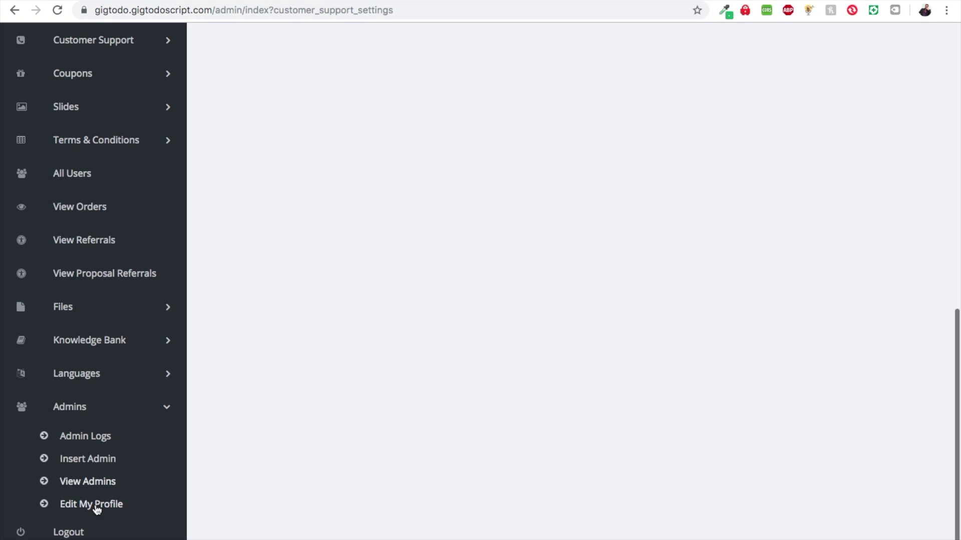
left_click(90, 374)
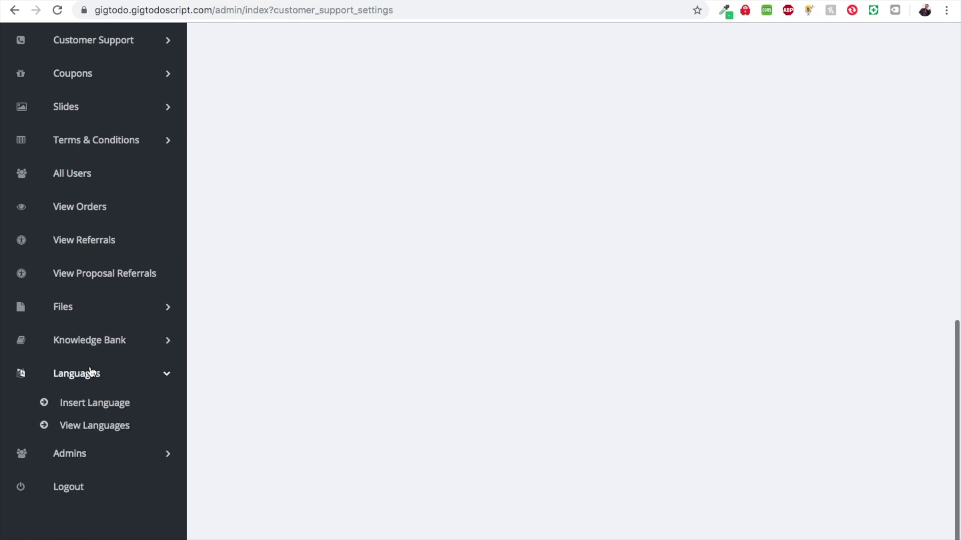
left_click(88, 425)
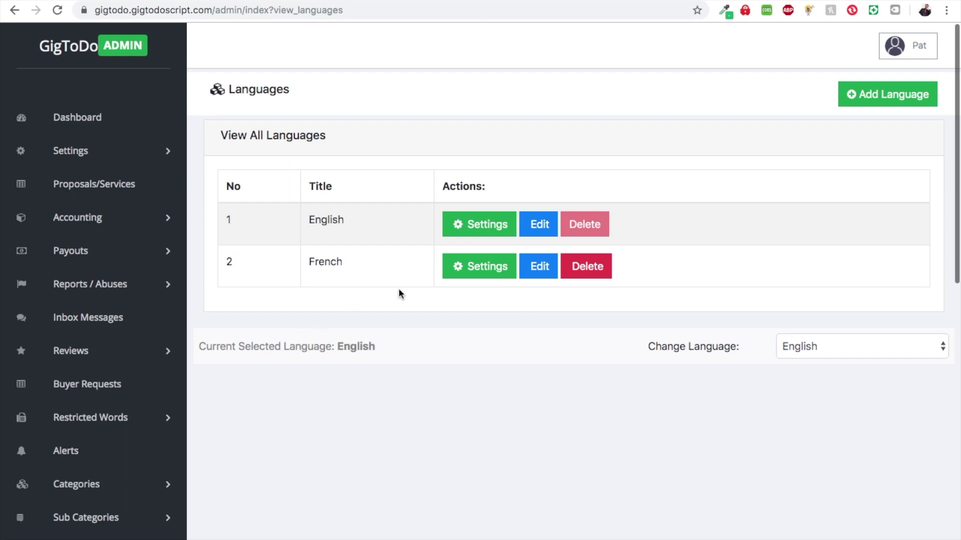
left_click(473, 272)
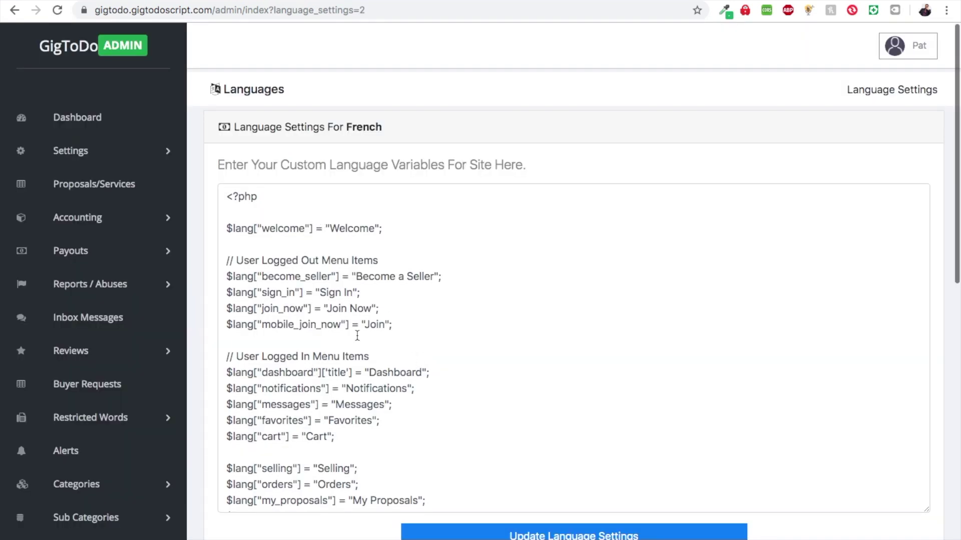
- Examine the custom language variables for French and compare them with the header links on the marketplace home page
scroll(356, 335, "down", 1)
scroll(325, 358, "up", 1)
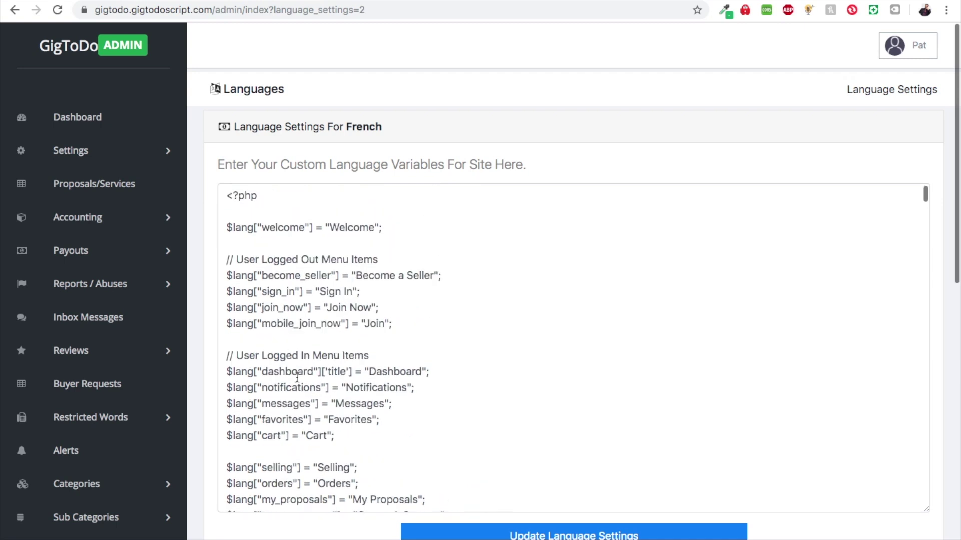
scroll(298, 379, "down", 5)
scroll(321, 256, "up", 5)
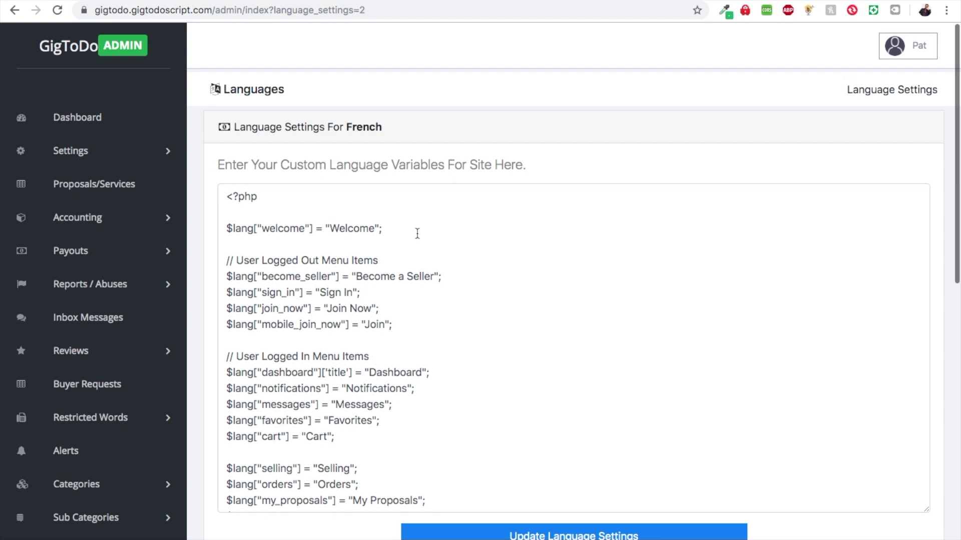
left_click_drag(228, 199, 318, 290)
left_click(305, 276)
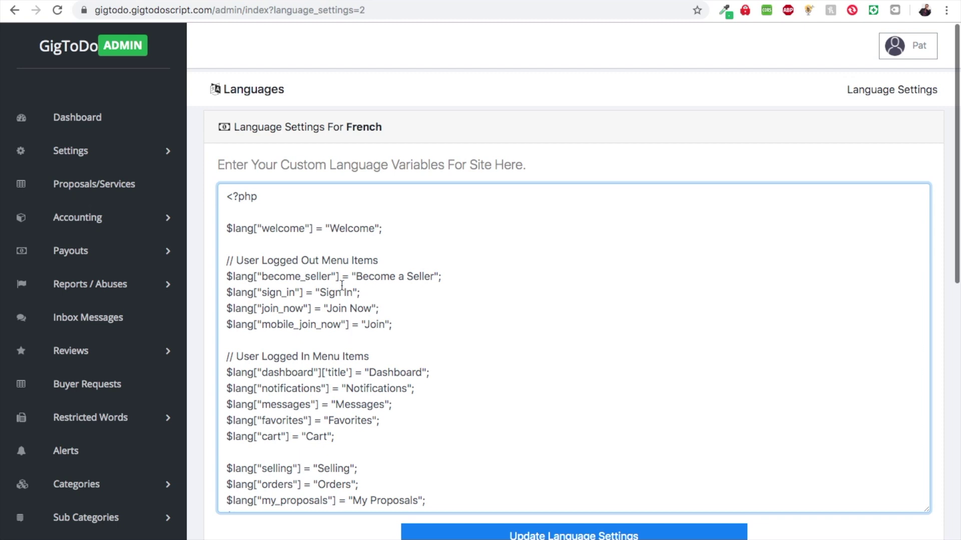
left_click(121, 2)
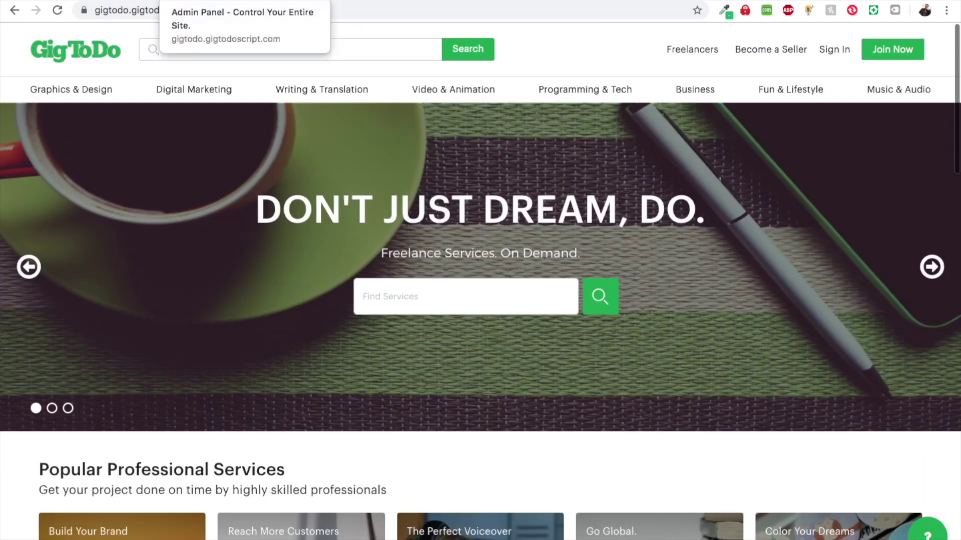
left_click(200, 2)
scroll(310, 315, "down", 10)
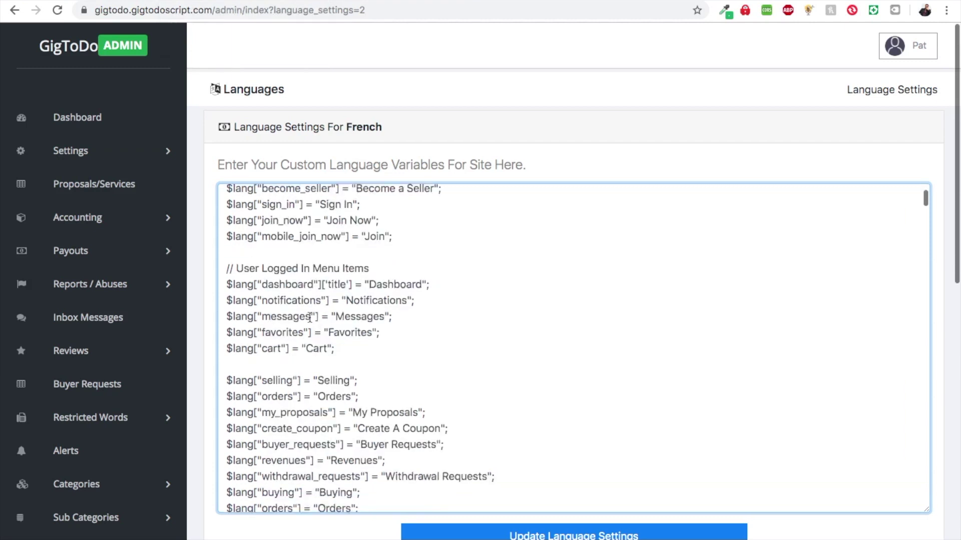
scroll(310, 317, "up", 10)
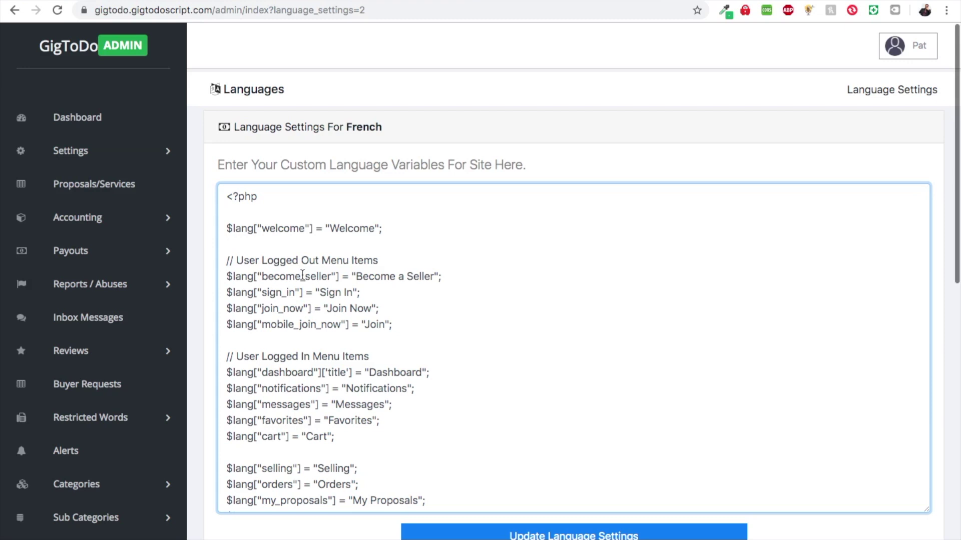
scroll(288, 300, "down", 5)
scroll(284, 307, "up", 5)
- Switch to header.php in the cPanel file editor and delete the hard-coded Freelancers link text on line 100
left_click(76, 0)
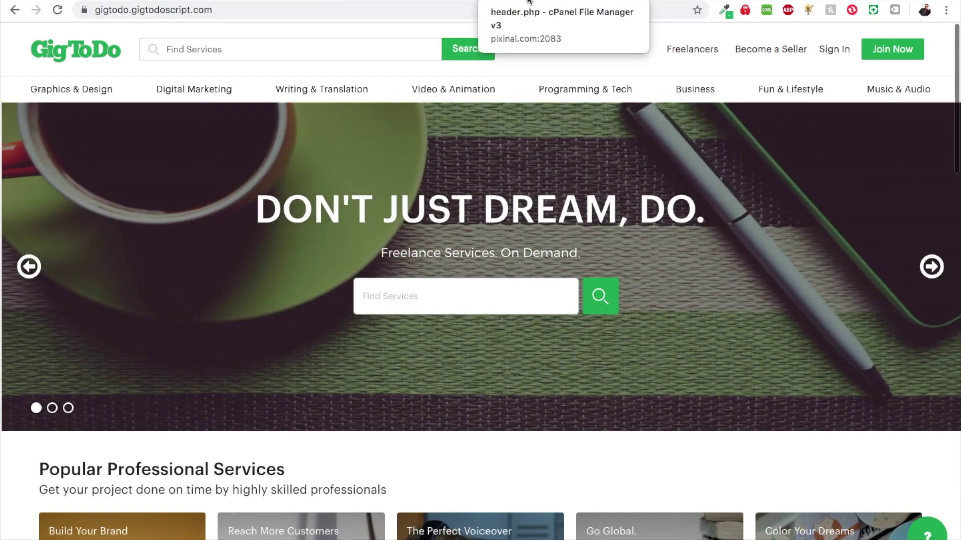
left_click(526, 3)
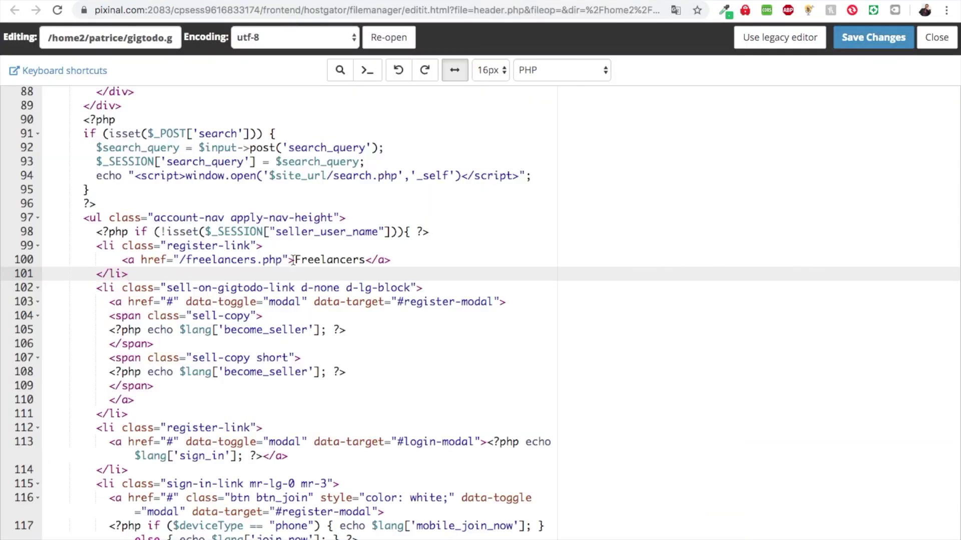
left_click_drag(294, 259, 365, 263)
key("Right")
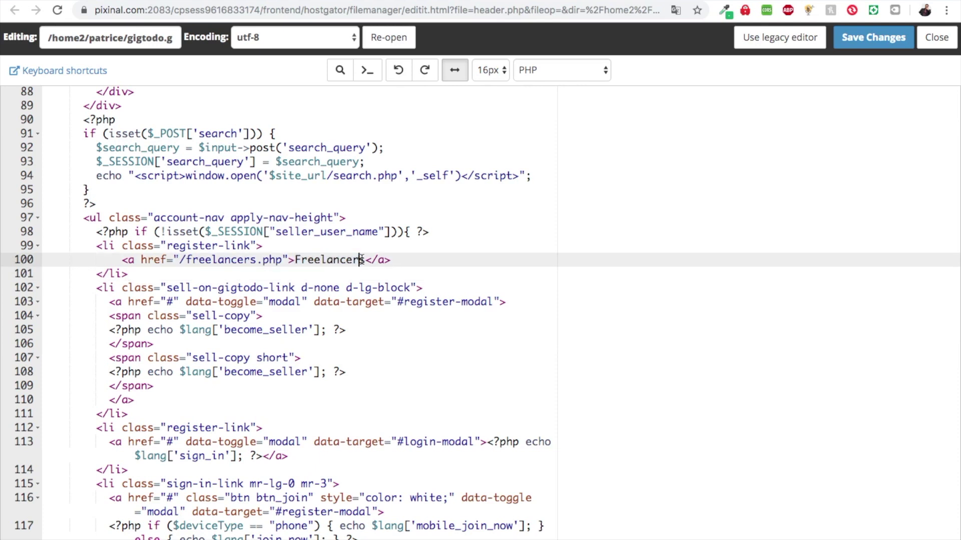
key("BackSpace")
key("BackSpace")
key("BackSpace")
key("BackSpace")
key("BackSpace")
key("BackSpace")
key("BackSpace")
key("BackSpace")
key("BackSpace")
key("BackSpace")
key("BackSpace")
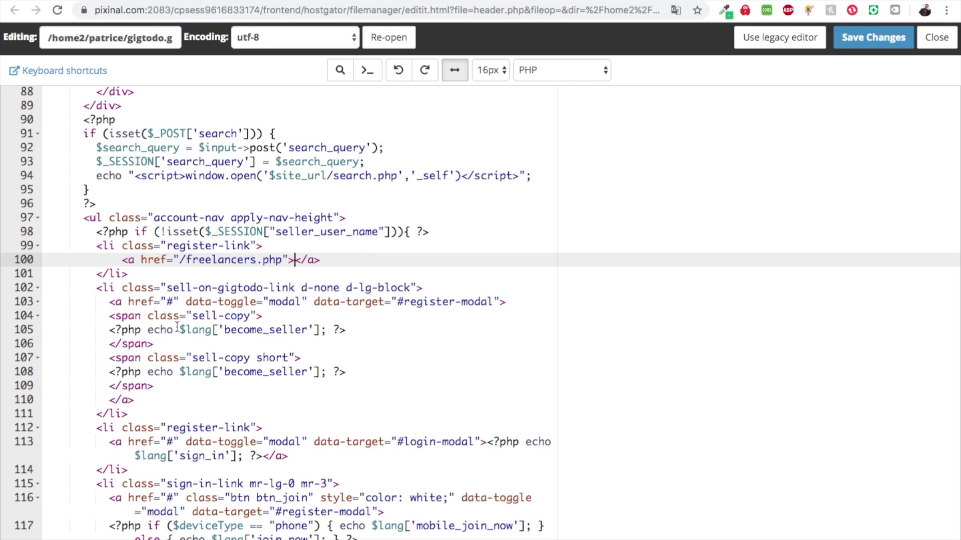
- Copy the become_seller PHP echo into the empty freelancers.php link and change its language key to freelancers
left_click_drag(110, 330, 347, 333)
key("ctrl+c")
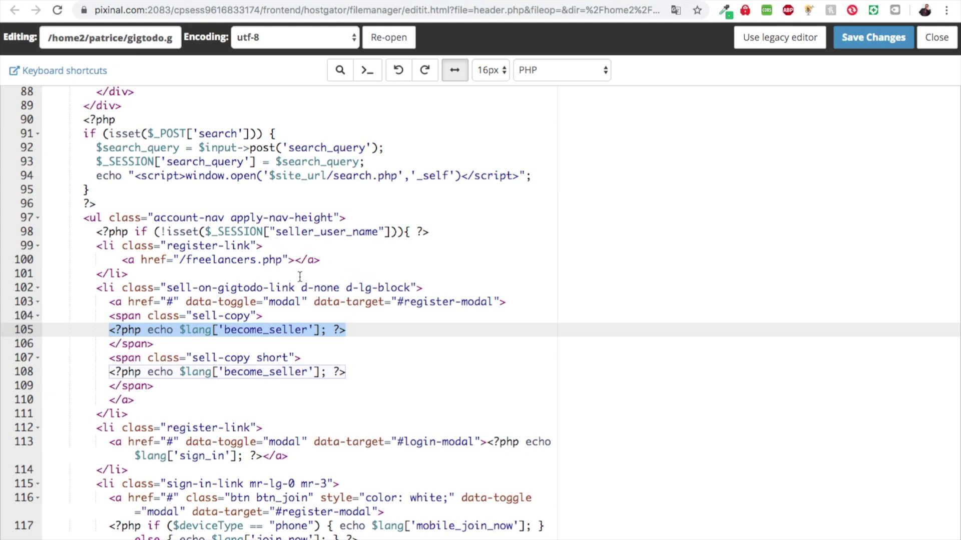
left_click(295, 260)
key("ctrl+v")
left_click(492, 260)
key("BackSpace")
key("BackSpace")
key("BackSpace")
key("BackSpace")
key("BackSpace")
key("BackSpace")
key("BackSpace")
key("BackSpace")
key("BackSpace")
key("BackSpace")
key("BackSpace")
key("BackSpace")
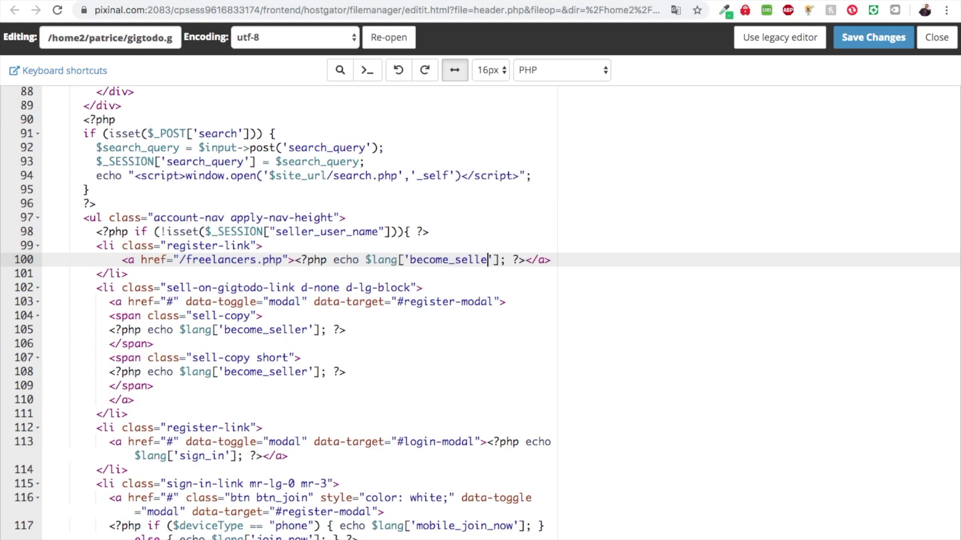
key("BackSpace")
type("freel")
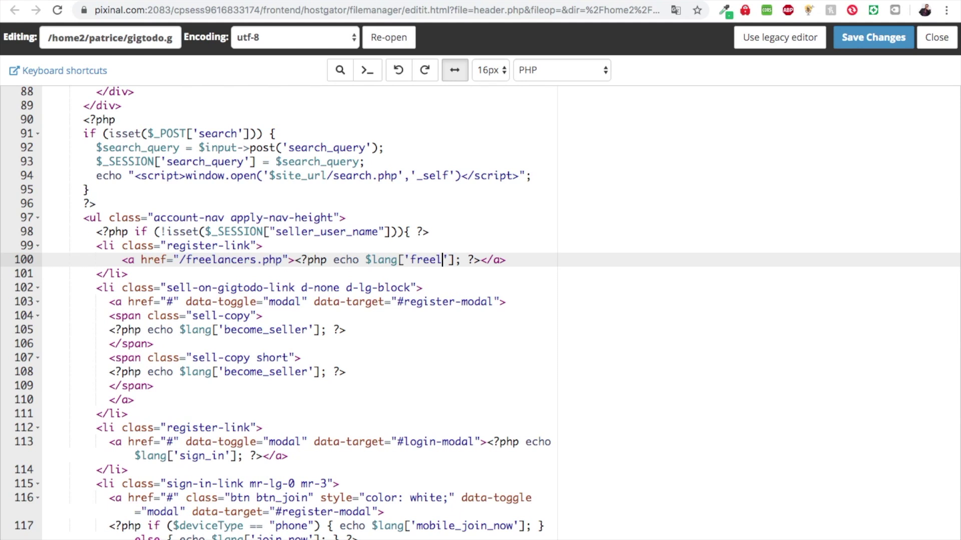
type("anc")
type("ers")
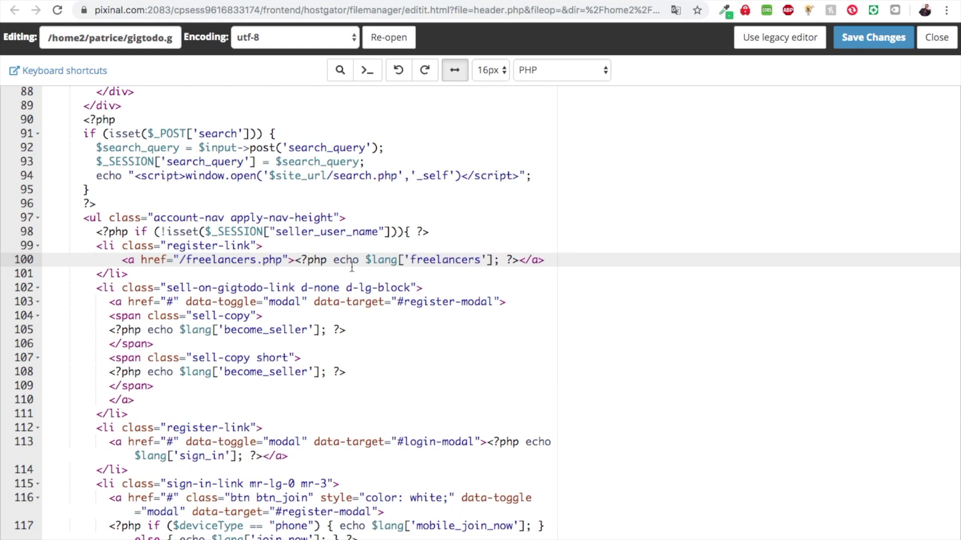
- Copy the $lang['freelancers'] variable from the link and save header.php
left_click_drag(365, 259, 495, 261)
key("ctrl+c")
left_click(873, 37)
key("Down")
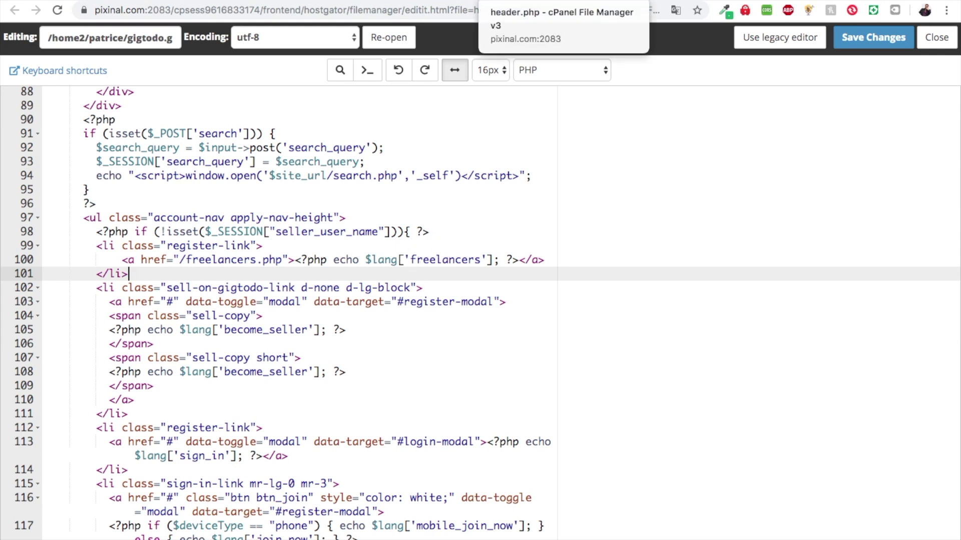
- Add $lang['freelancers'] = "hello" below the welcome variable in the French language settings and update them
left_click(244, 1)
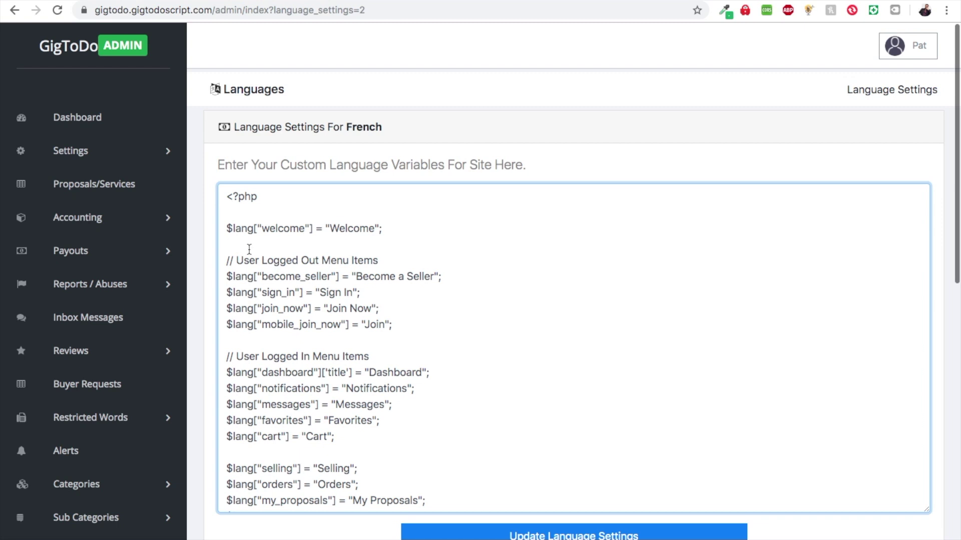
key("ctrl+v")
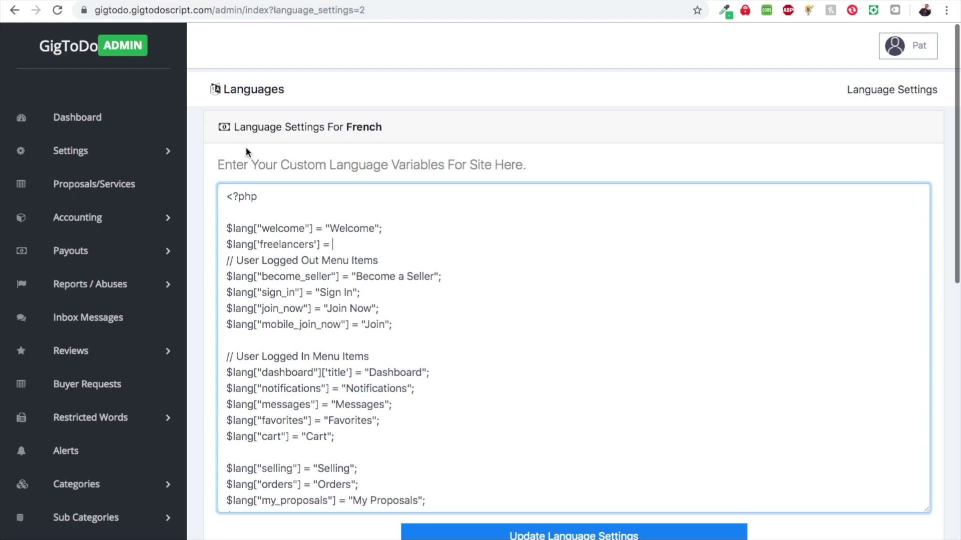
type("\"hello")
scroll(380, 500, "down", 2)
left_click(423, 477)
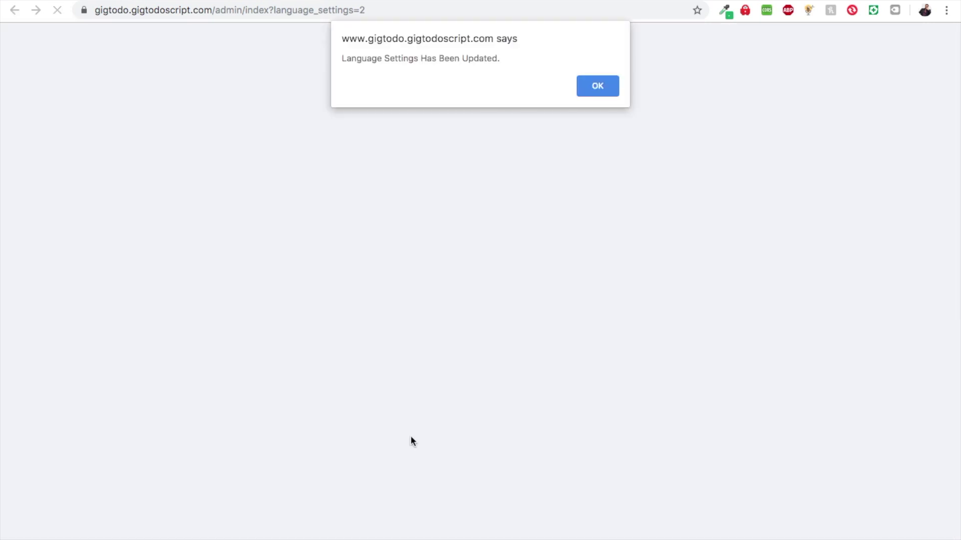
left_click(598, 85)
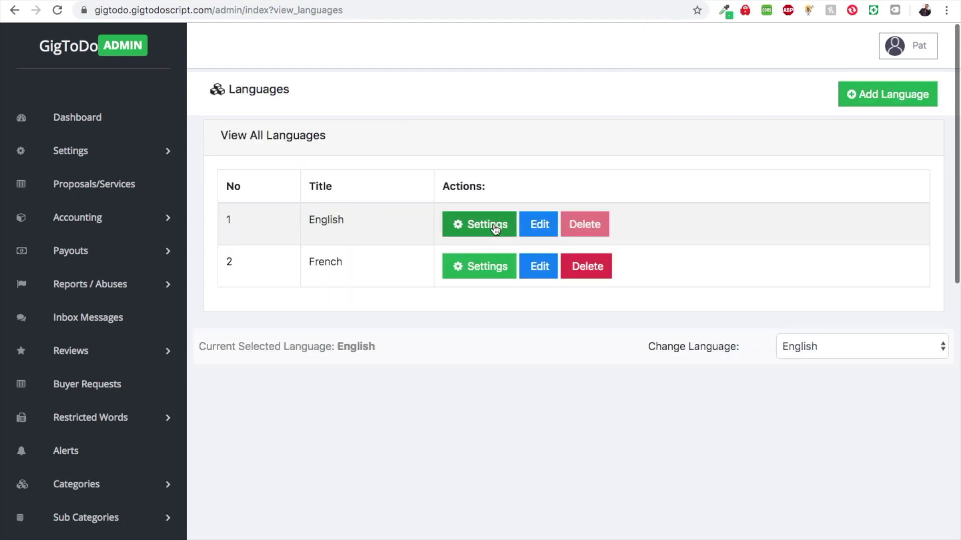
- Open the English language settings and reload the marketplace home page to check the Freelancers link in its header
left_click(496, 227)
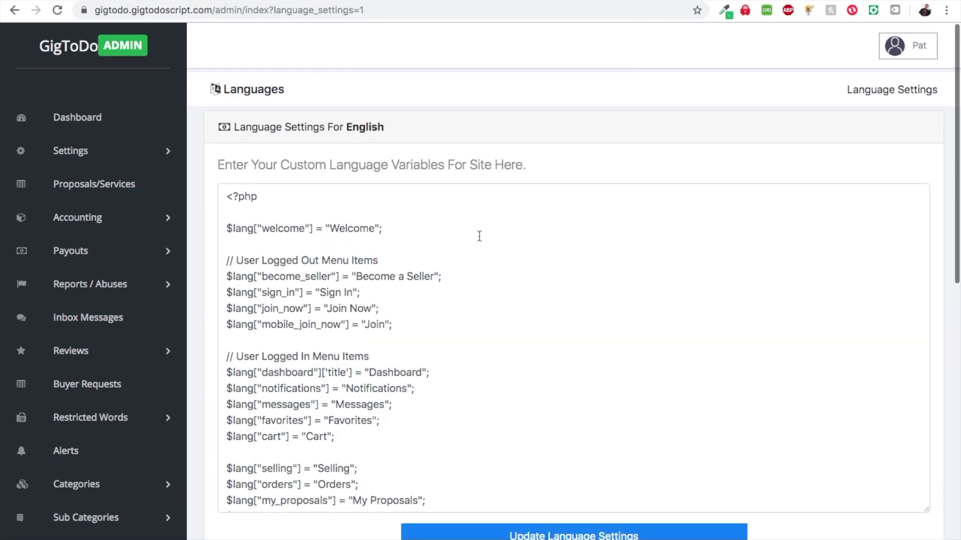
left_click(51, 1)
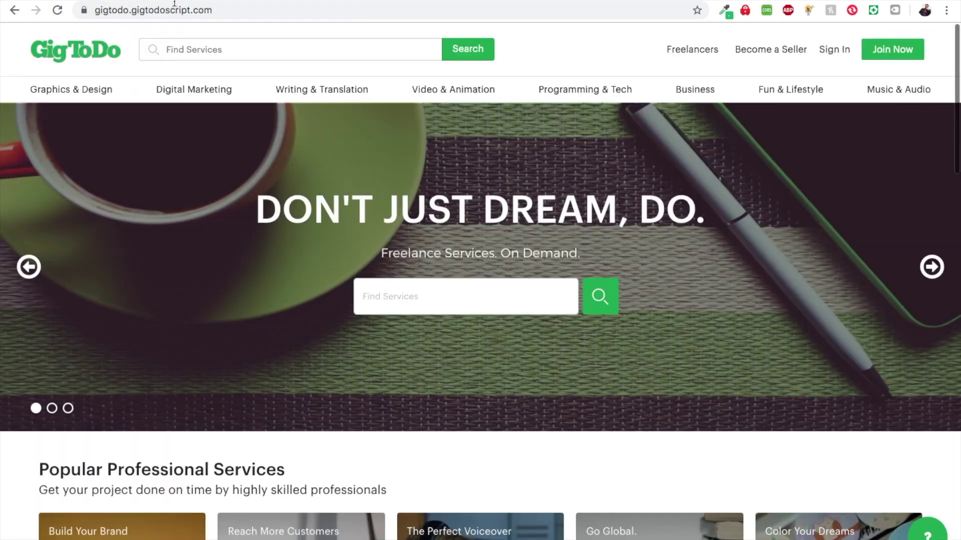
left_click(58, 12)
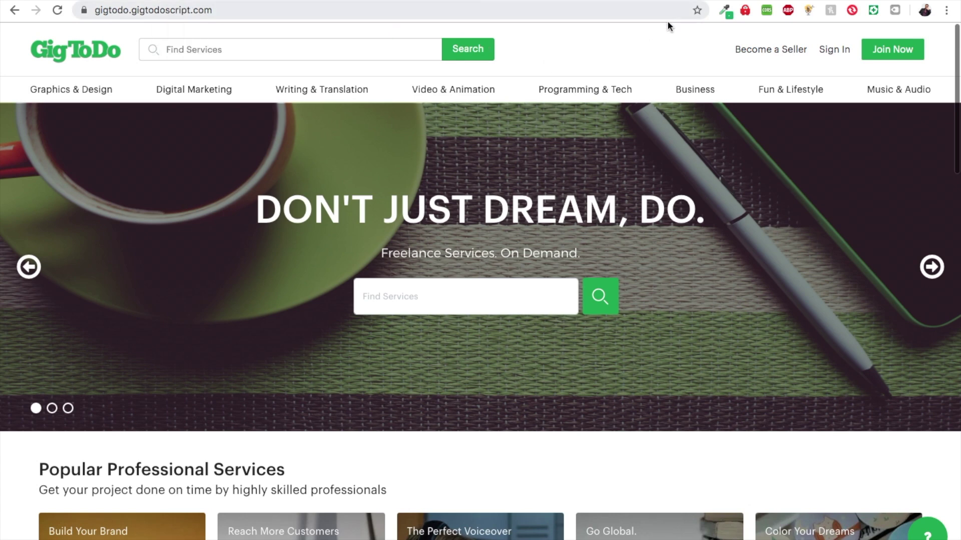
- Add $lang['freelancers'] = "Freelancers" below the welcome variable in the English language settings and update them
left_click(165, 1)
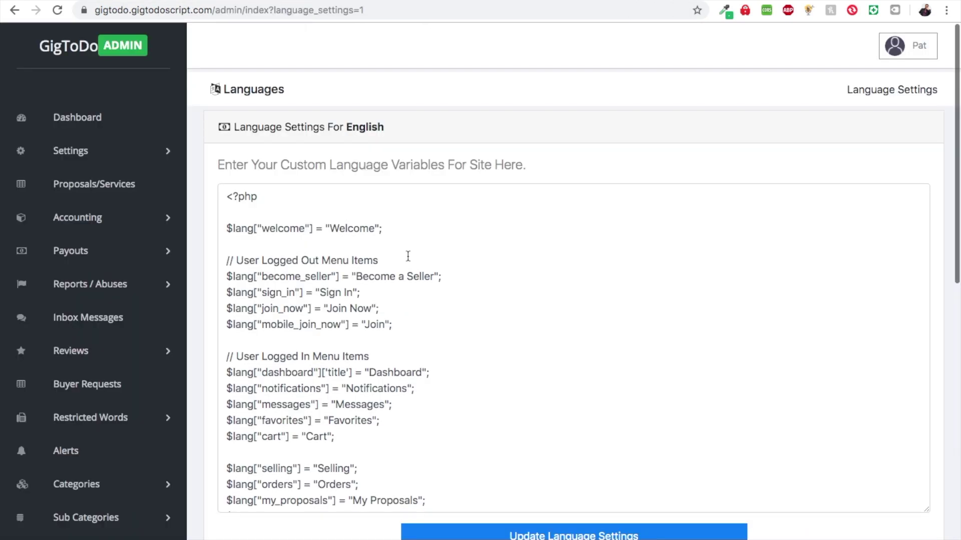
left_click(360, 245)
type("$lang['freelancers']")
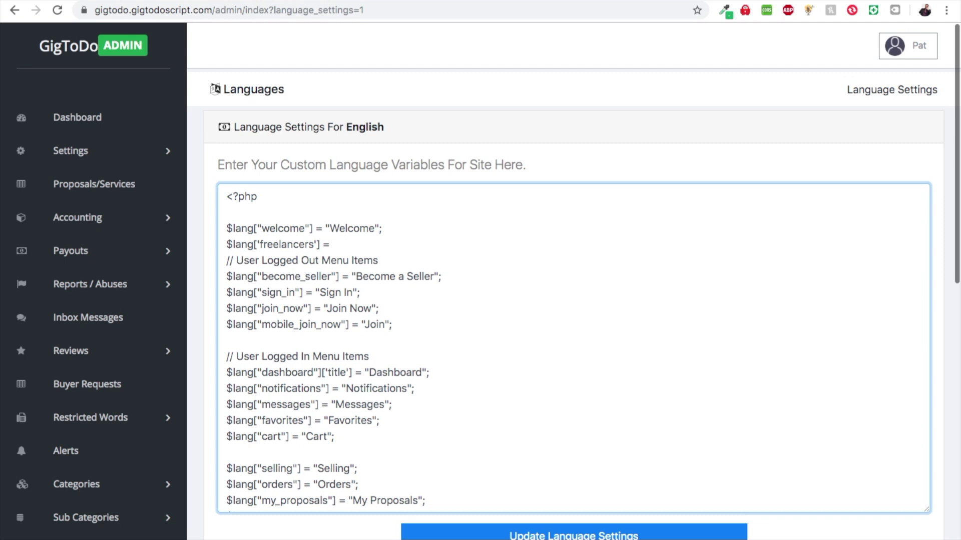
type(" = \"Freelancers")
left_click(515, 534)
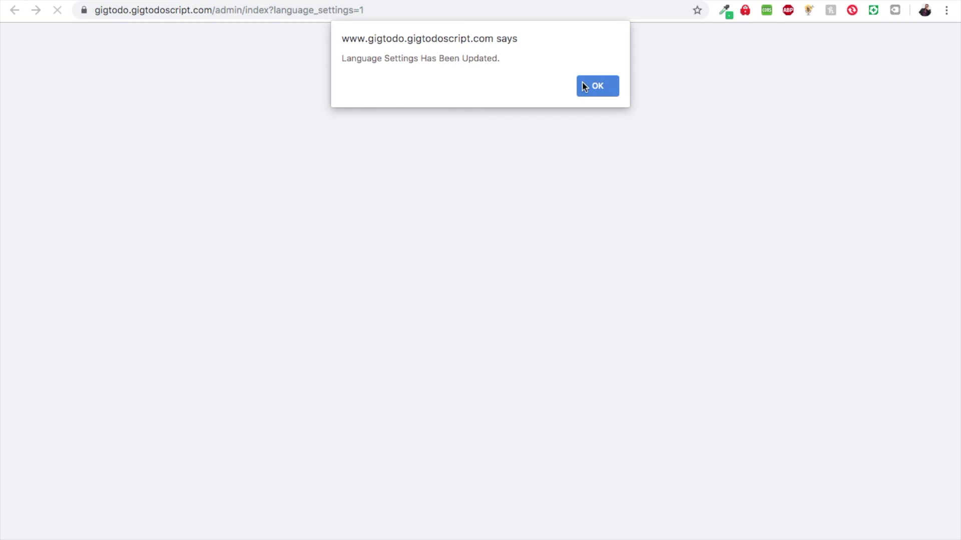
left_click(583, 87)
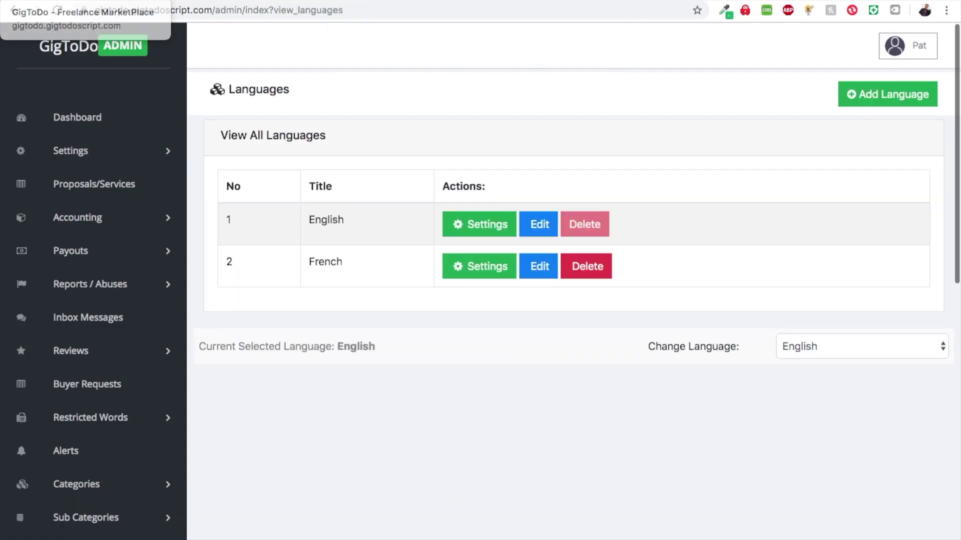
- Reload the marketplace home page to check the English text of the Freelancers link
left_click(59, 6)
left_click(59, 6)
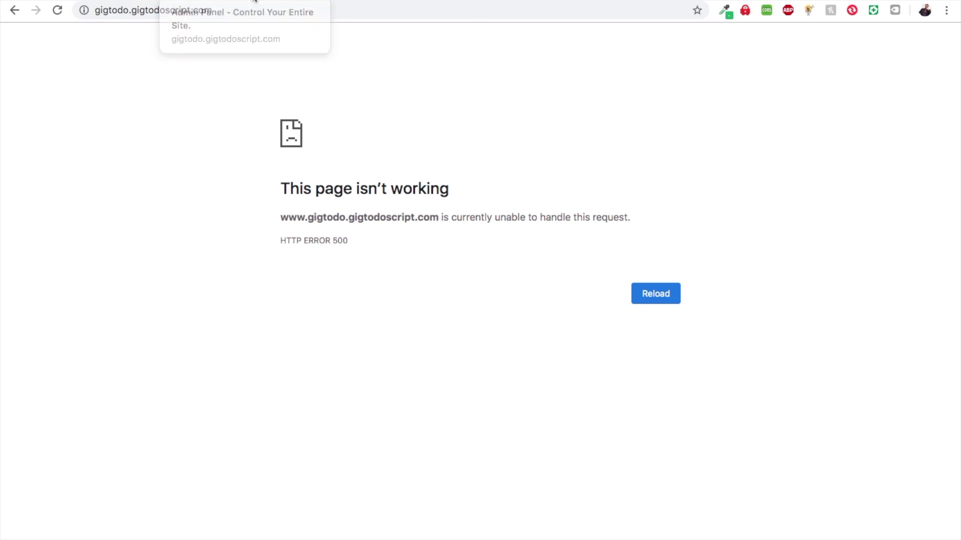
- Return to the admin panel's language list and open the language settings for English
left_click(310, 6)
left_click(542, 228)
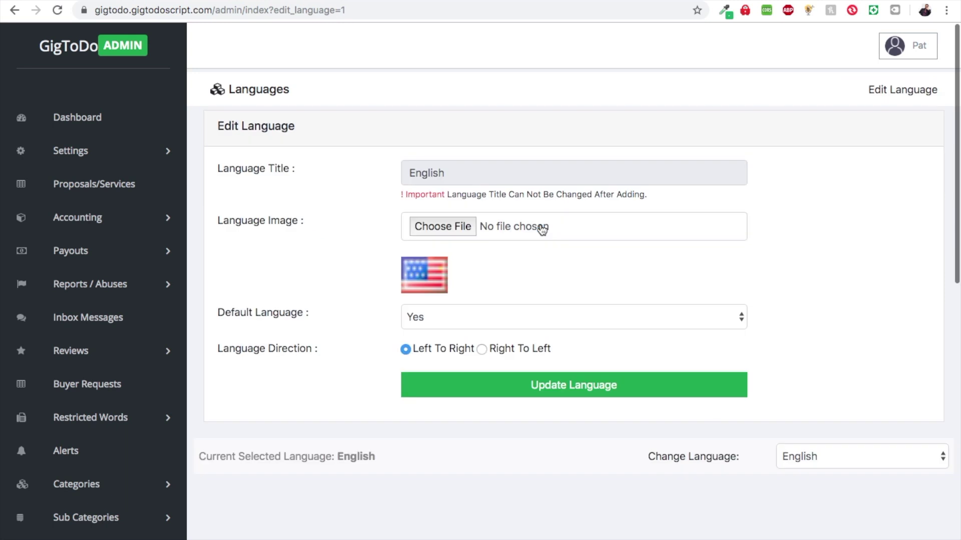
left_click(14, 10)
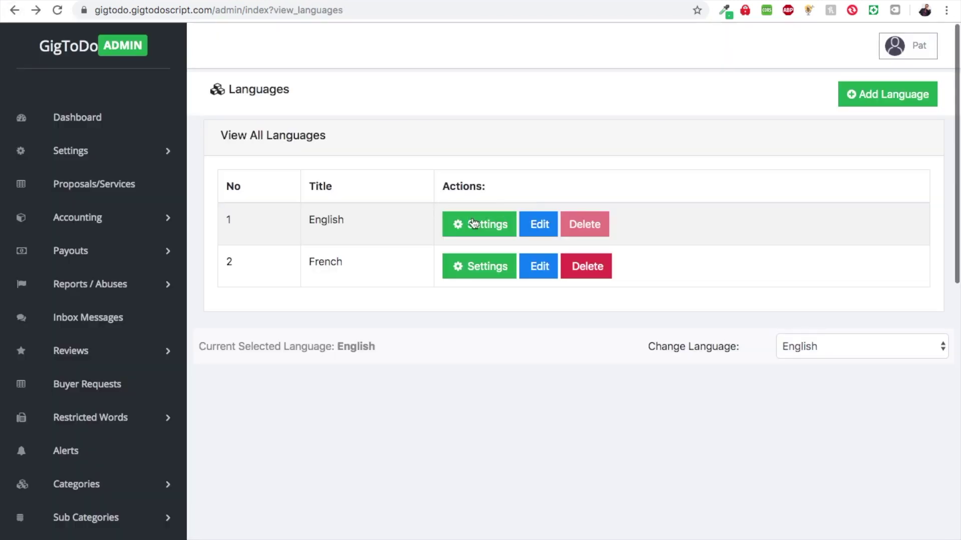
left_click(491, 228)
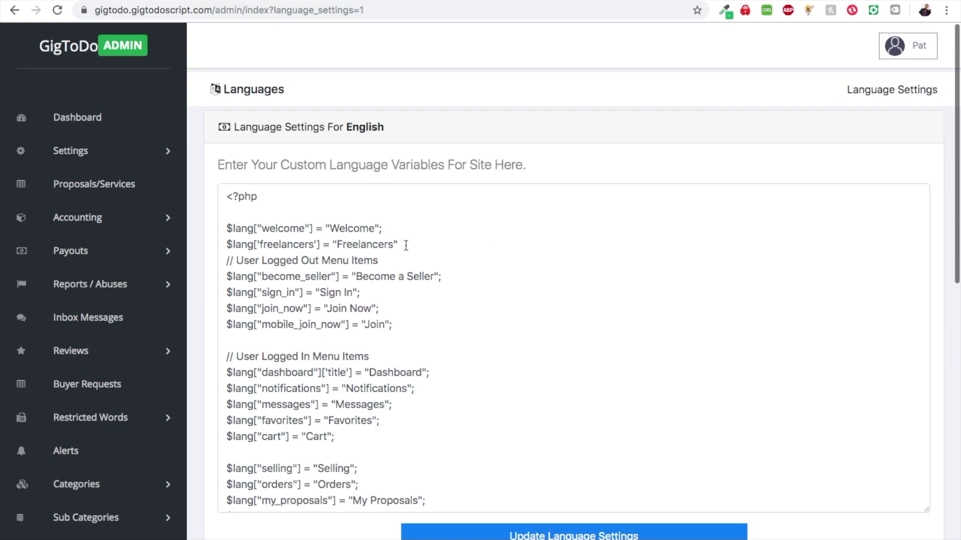
- End the $lang['freelancers'] = "Freelancers" line with a semicolon in the English language settings and update them
left_click(399, 244)
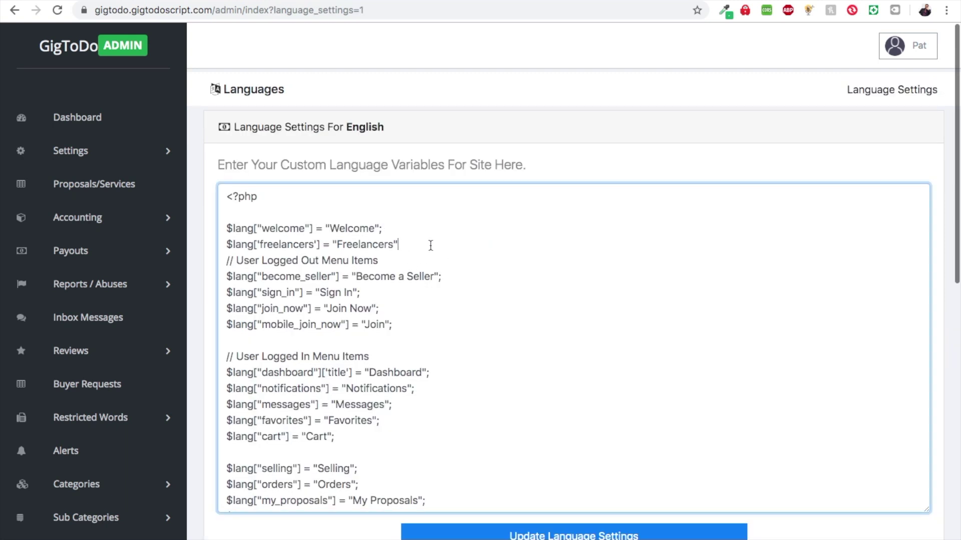
left_click(383, 229)
left_click(409, 245)
type(";")
scroll(439, 345, "down", 2)
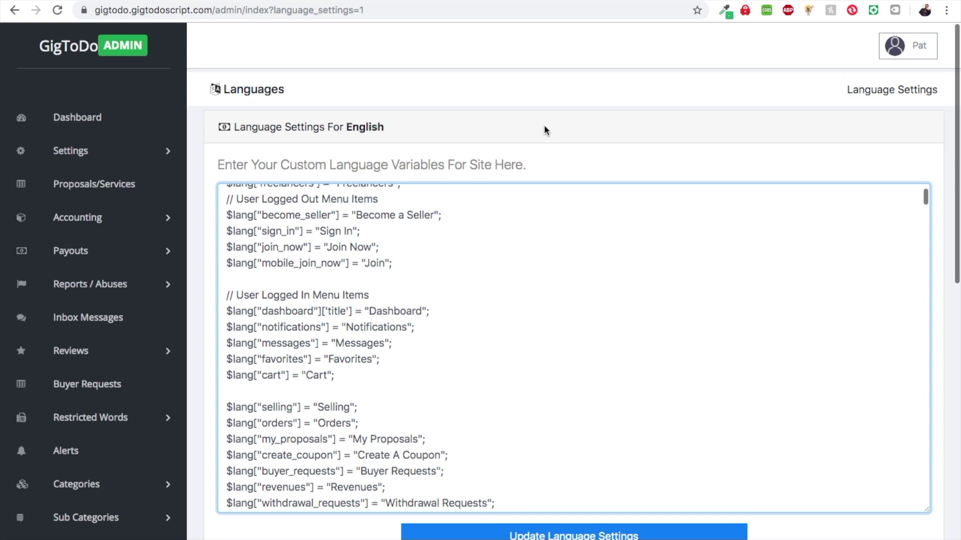
scroll(544, 125, "down", 3)
left_click(533, 364)
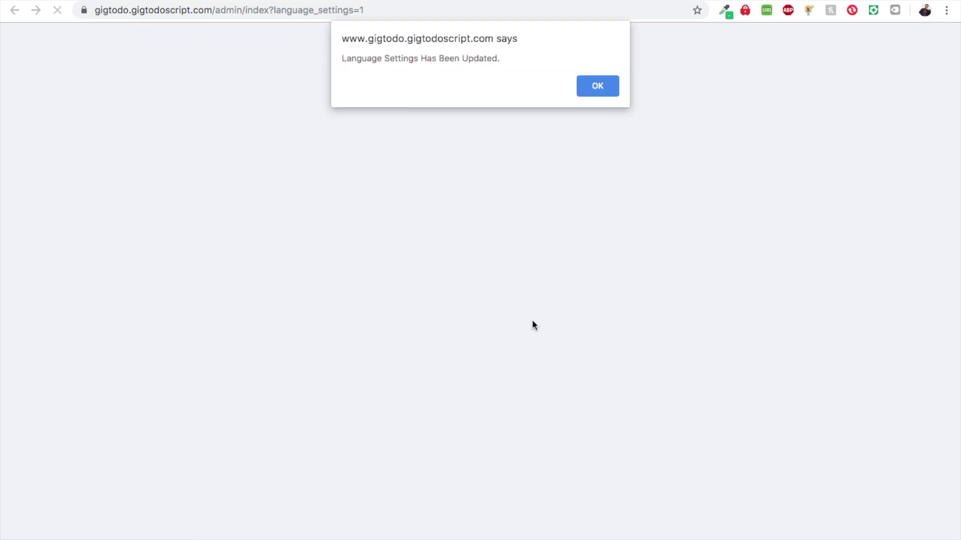
left_click(598, 86)
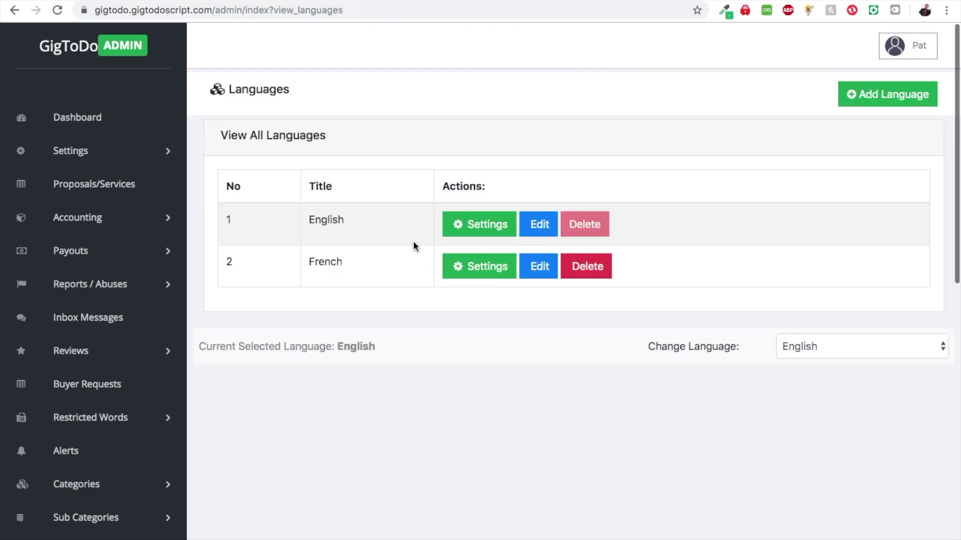
- Open the French language settings, end the $lang['freelancers'] = "hello" line with a semicolon and update them
left_click(489, 272)
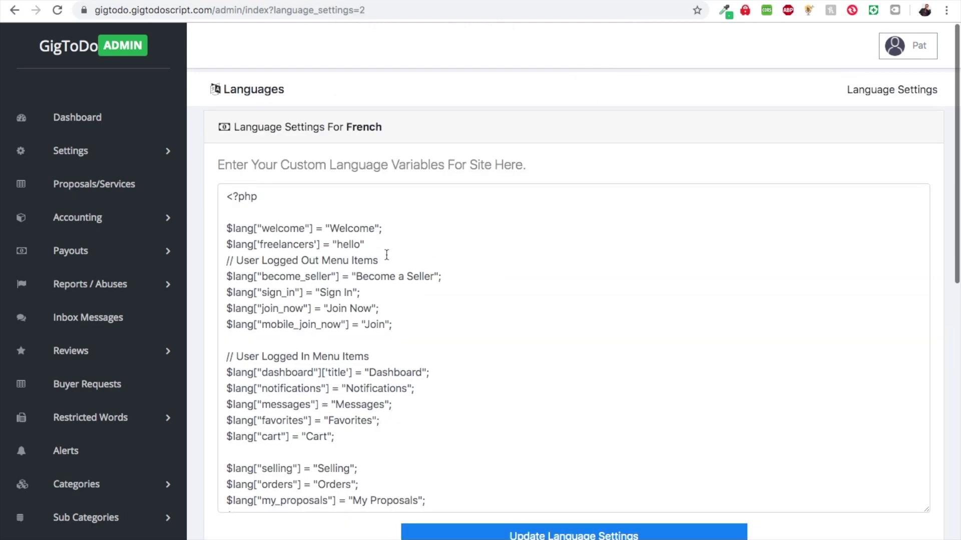
left_click(372, 252)
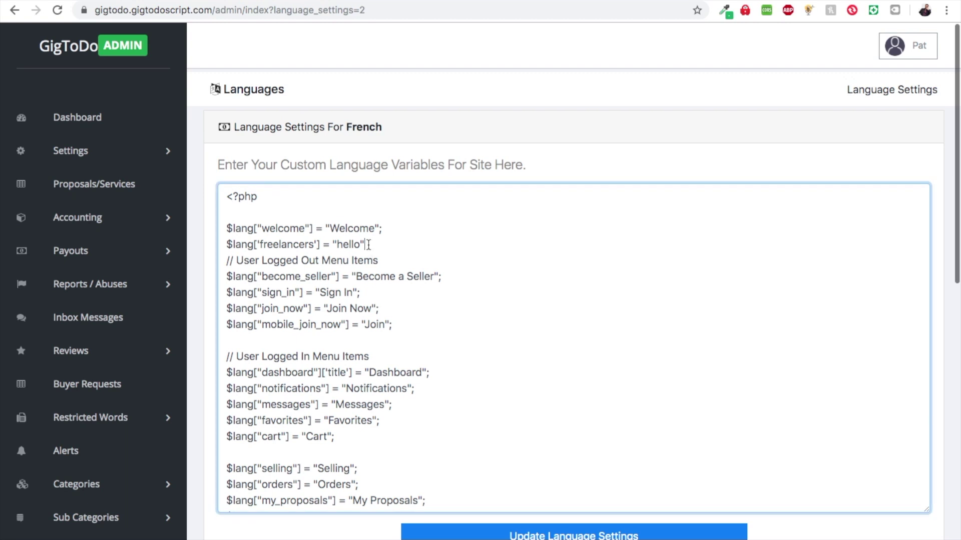
left_click(487, 534)
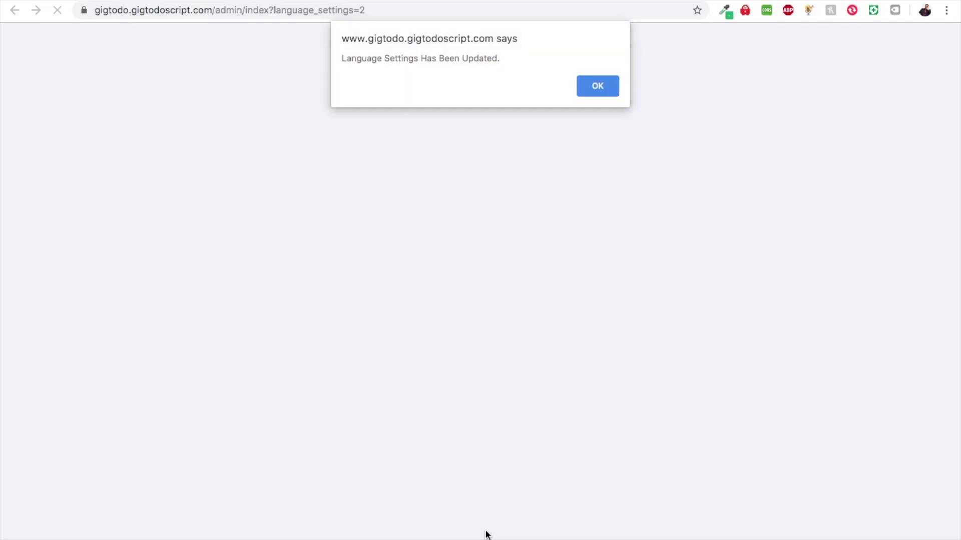
left_click(607, 91)
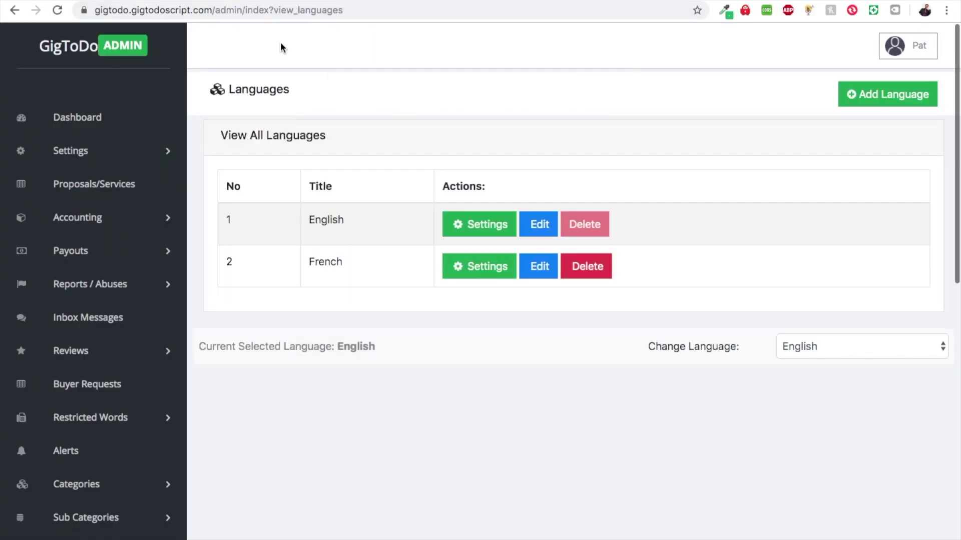
- Reload the marketplace home page and switch the site language to French to check the translated Freelancers link
left_click(58, 11)
left_click(57, 11)
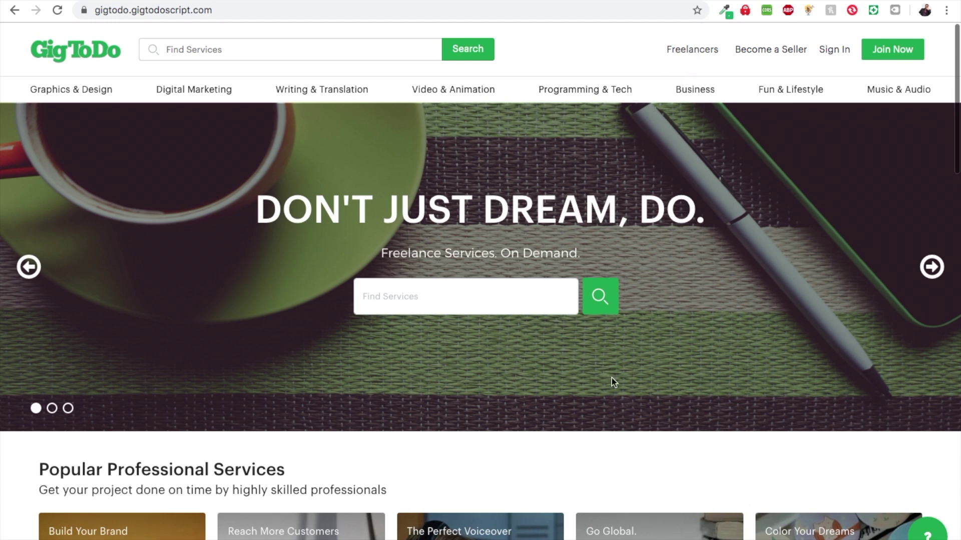
scroll(684, 489, "down", 15)
left_click(760, 463)
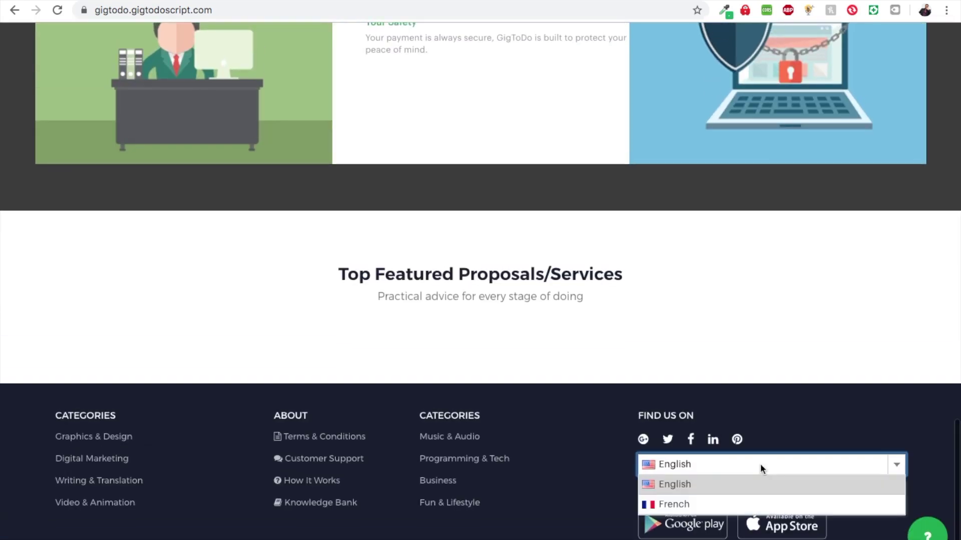
left_click(723, 505)
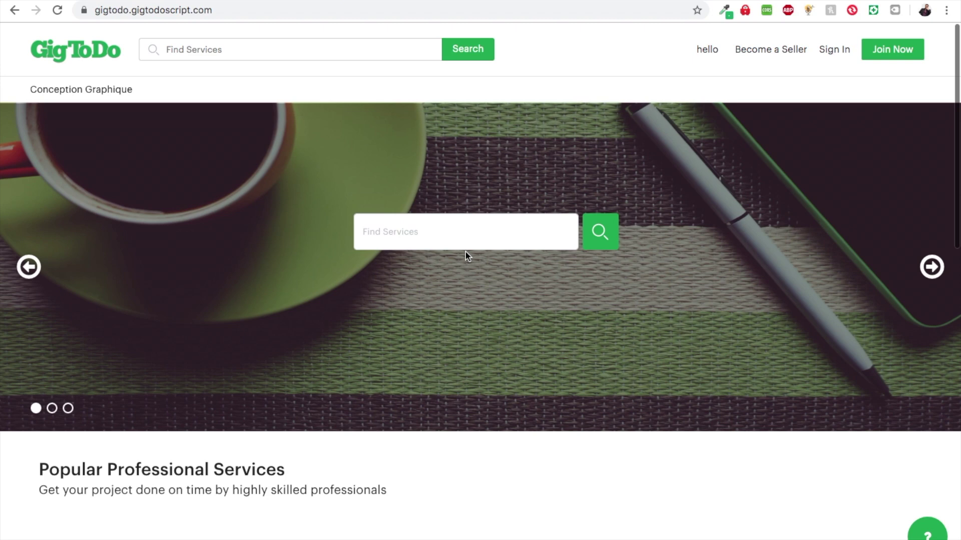
- Switch the marketplace's site language back to English
scroll(502, 478, "down", 15)
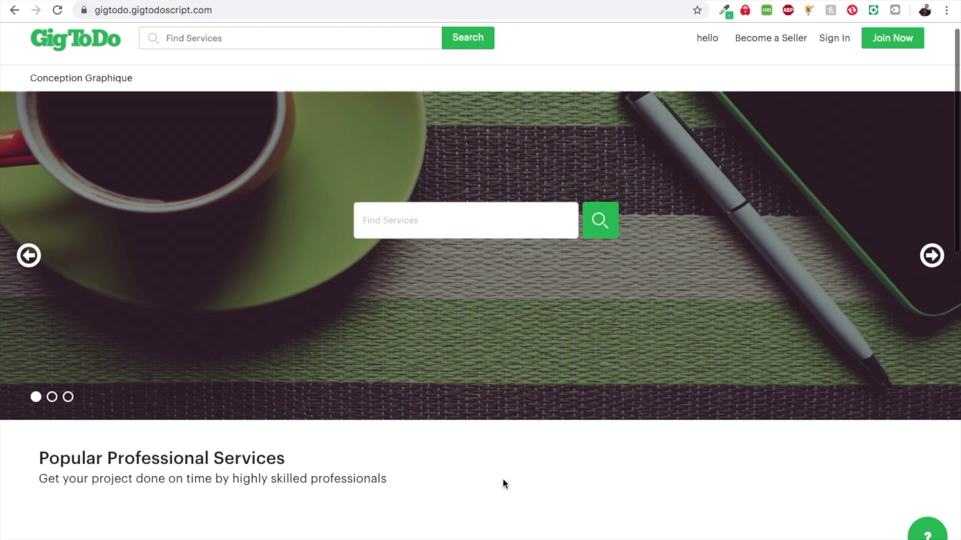
left_click(788, 464)
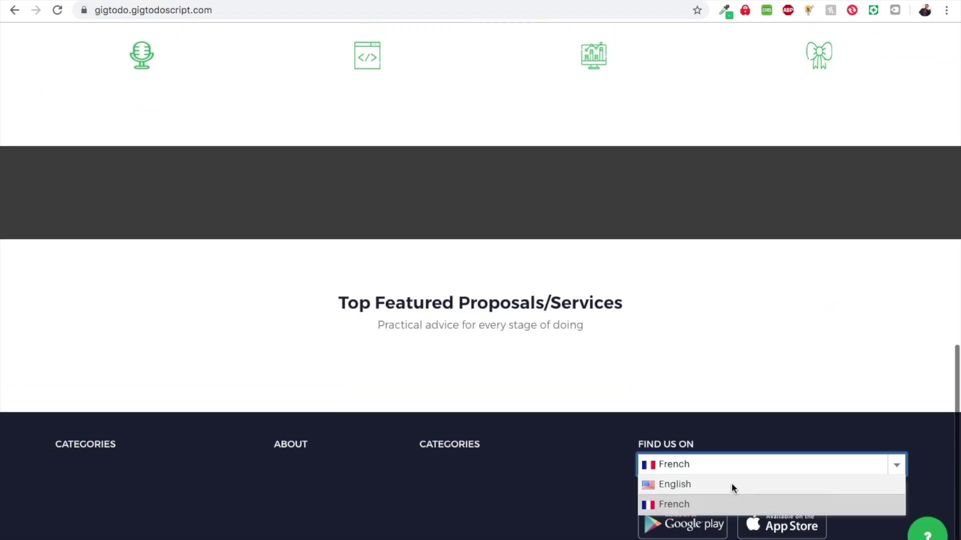